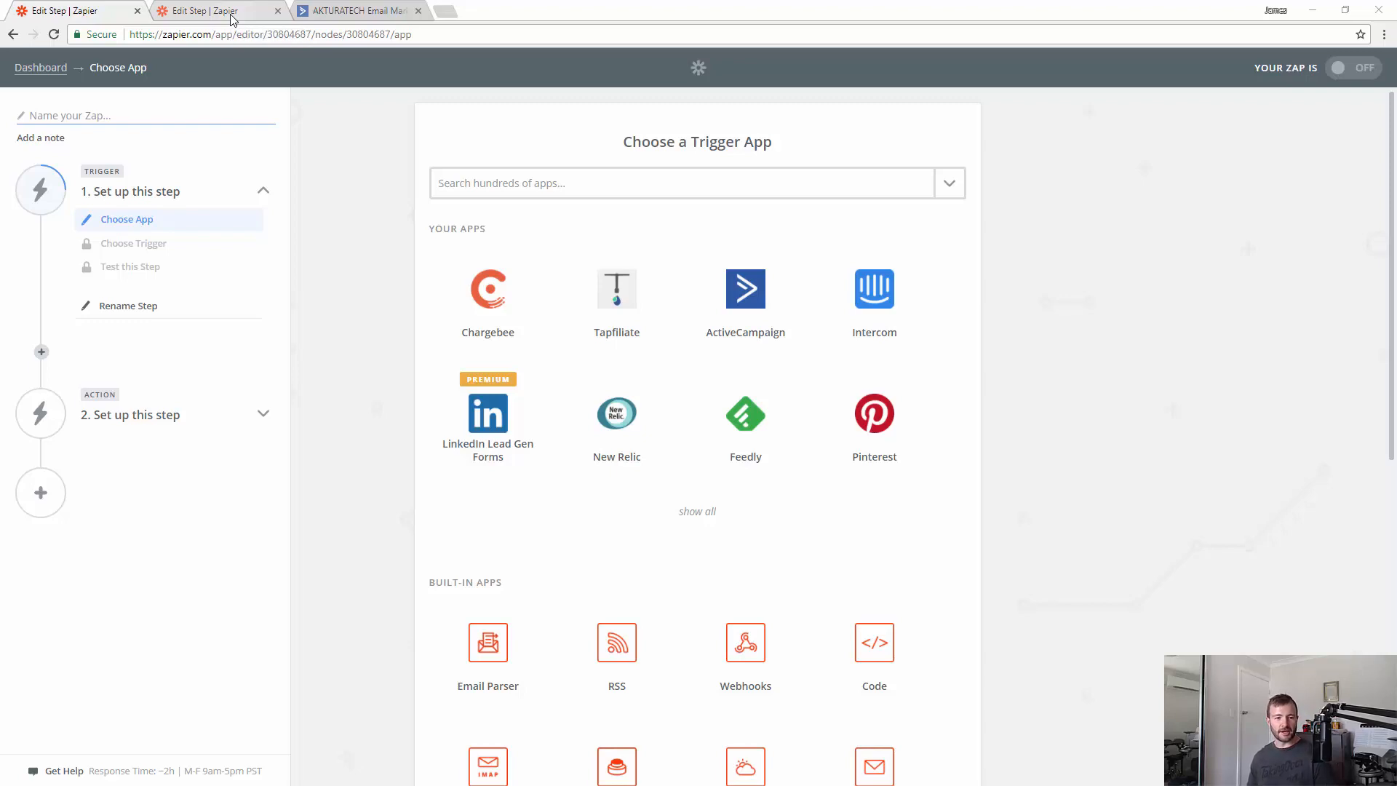
- Switch to the finished 'Score Content Snare trial signups to Trello' example Zap
{"action": "left_click", "coordinate": [232, 16]}
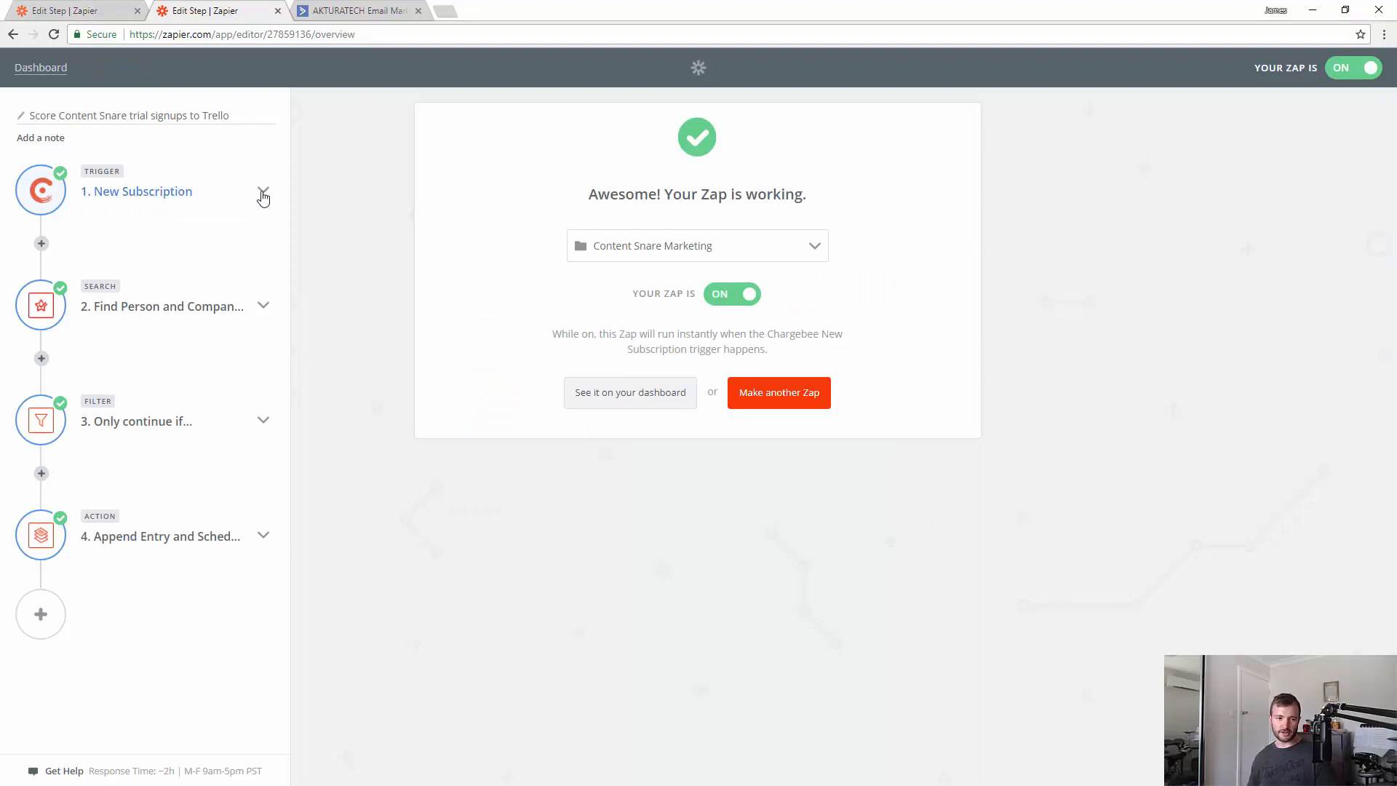
- Expand the example Zap's step 2 to see its Lead Score by Zapier search
{"action": "left_click", "coordinate": [251, 312]}
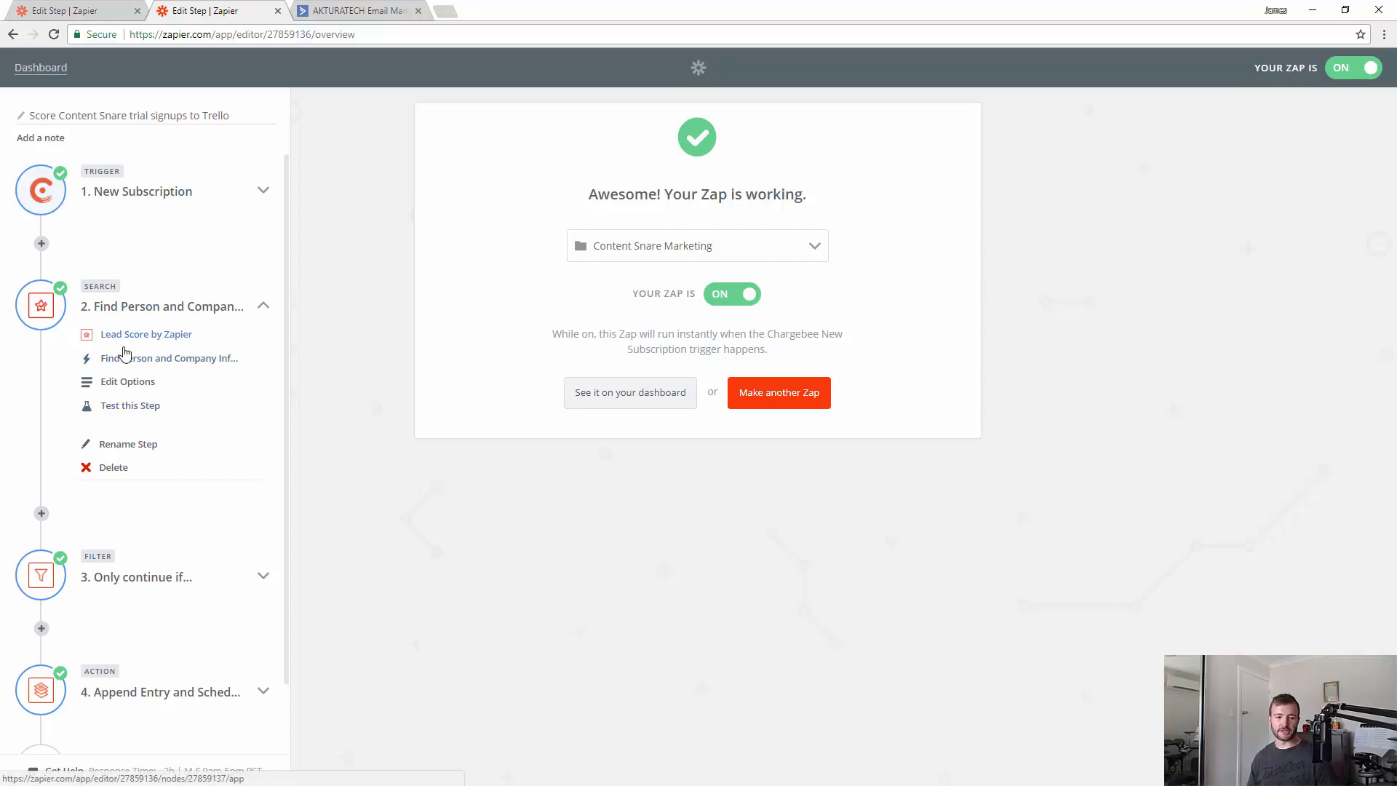
- Back in the new Zap, set an ActiveCampaign 'New Contact Added to List' trigger
{"action": "left_click", "coordinate": [96, 14]}
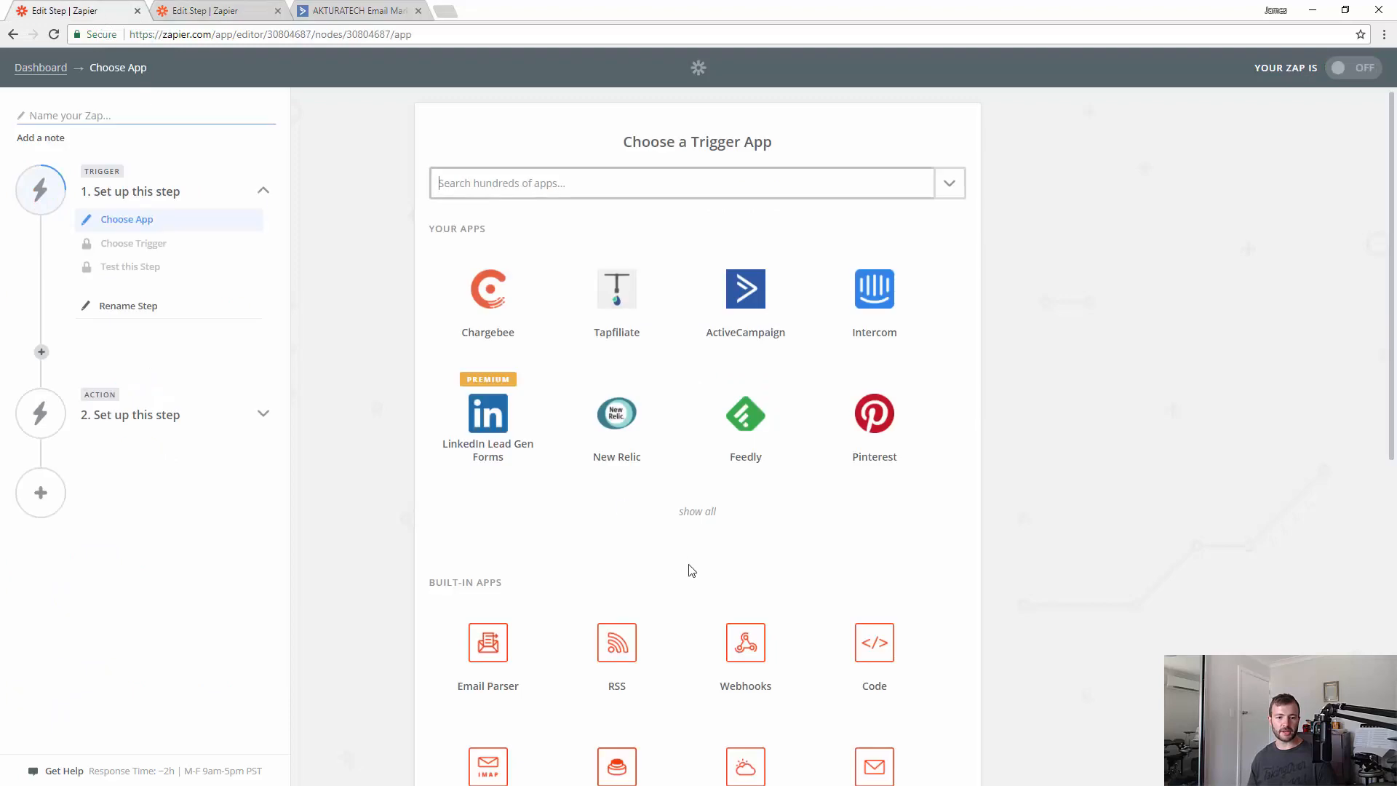
{"action": "left_click", "coordinate": [509, 191]}
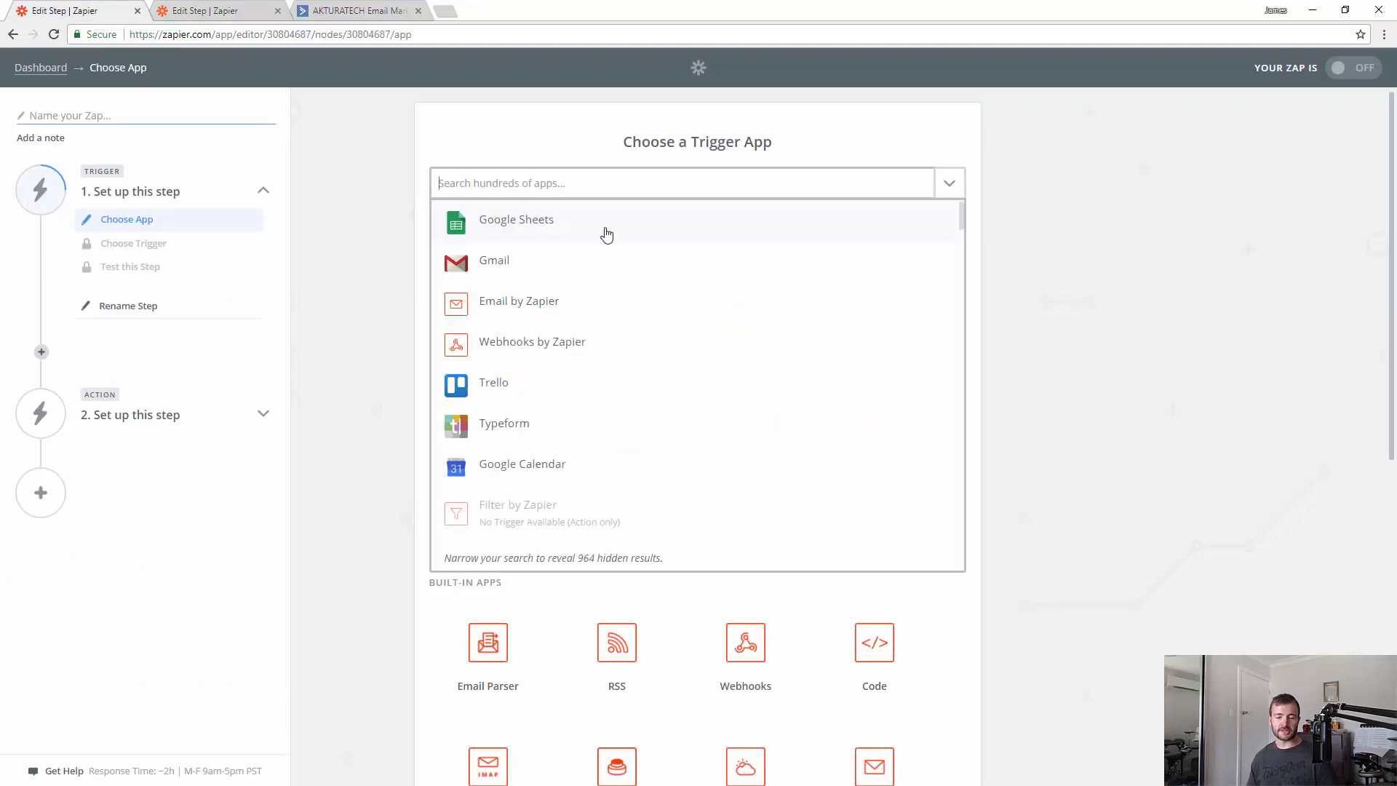
{"action": "left_click", "coordinate": [377, 156]}
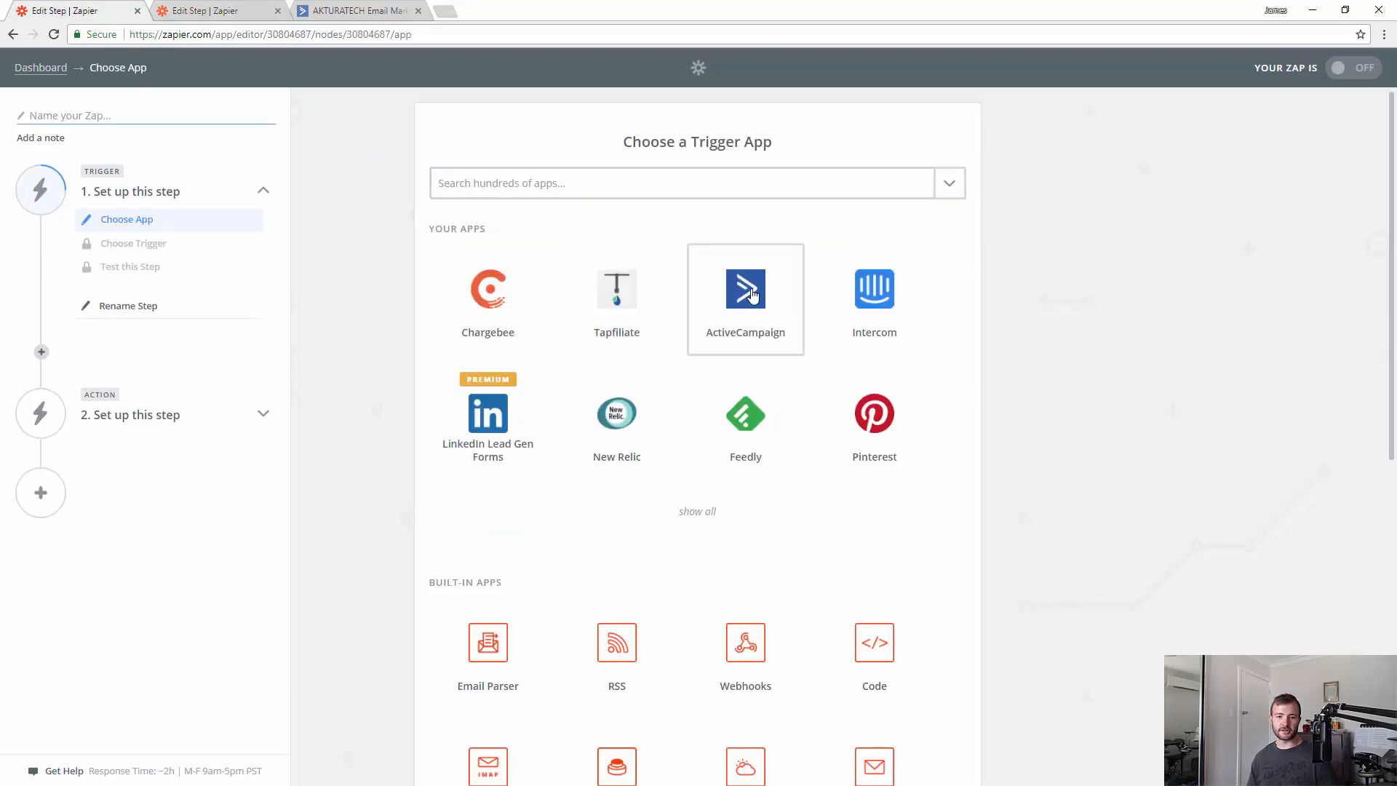
{"action": "left_click", "coordinate": [752, 295]}
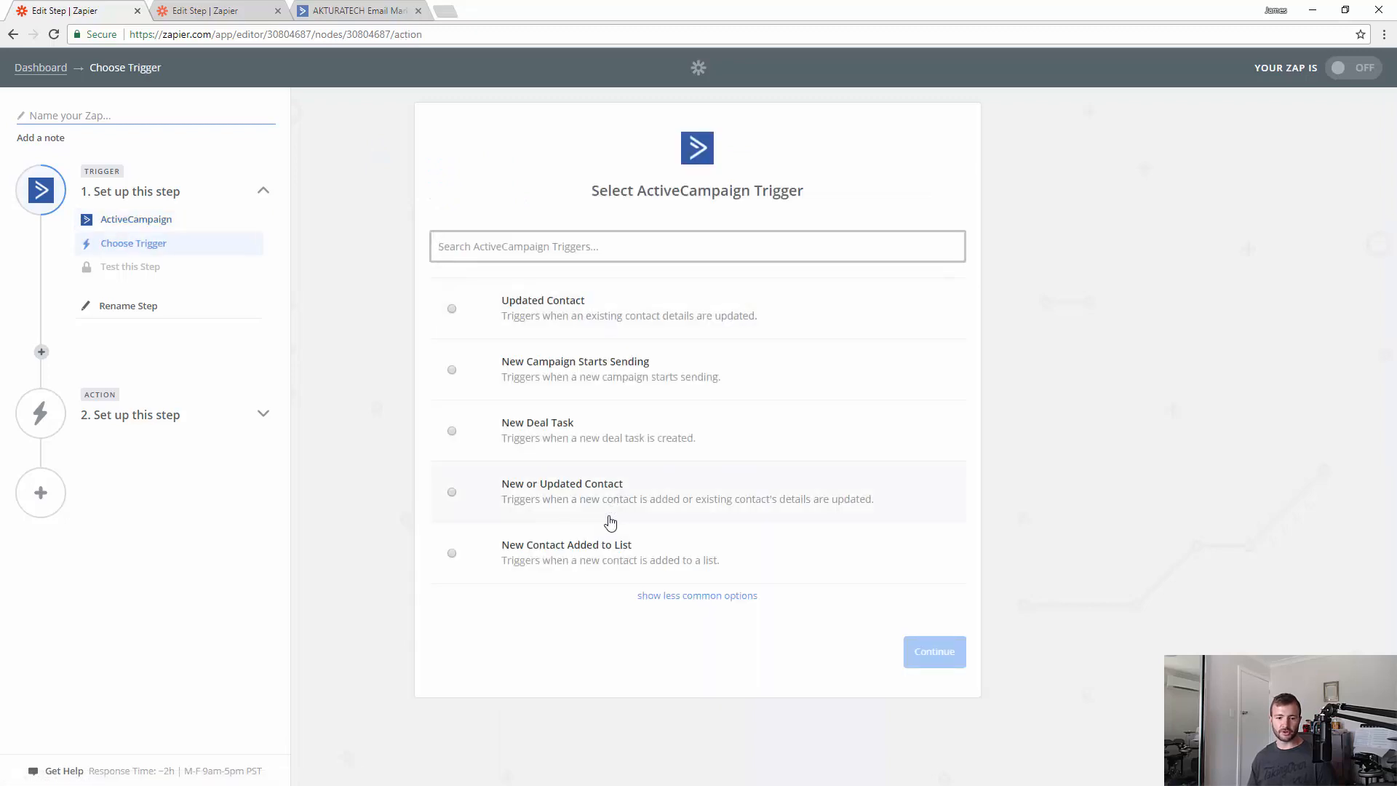
{"action": "left_click", "coordinate": [598, 555]}
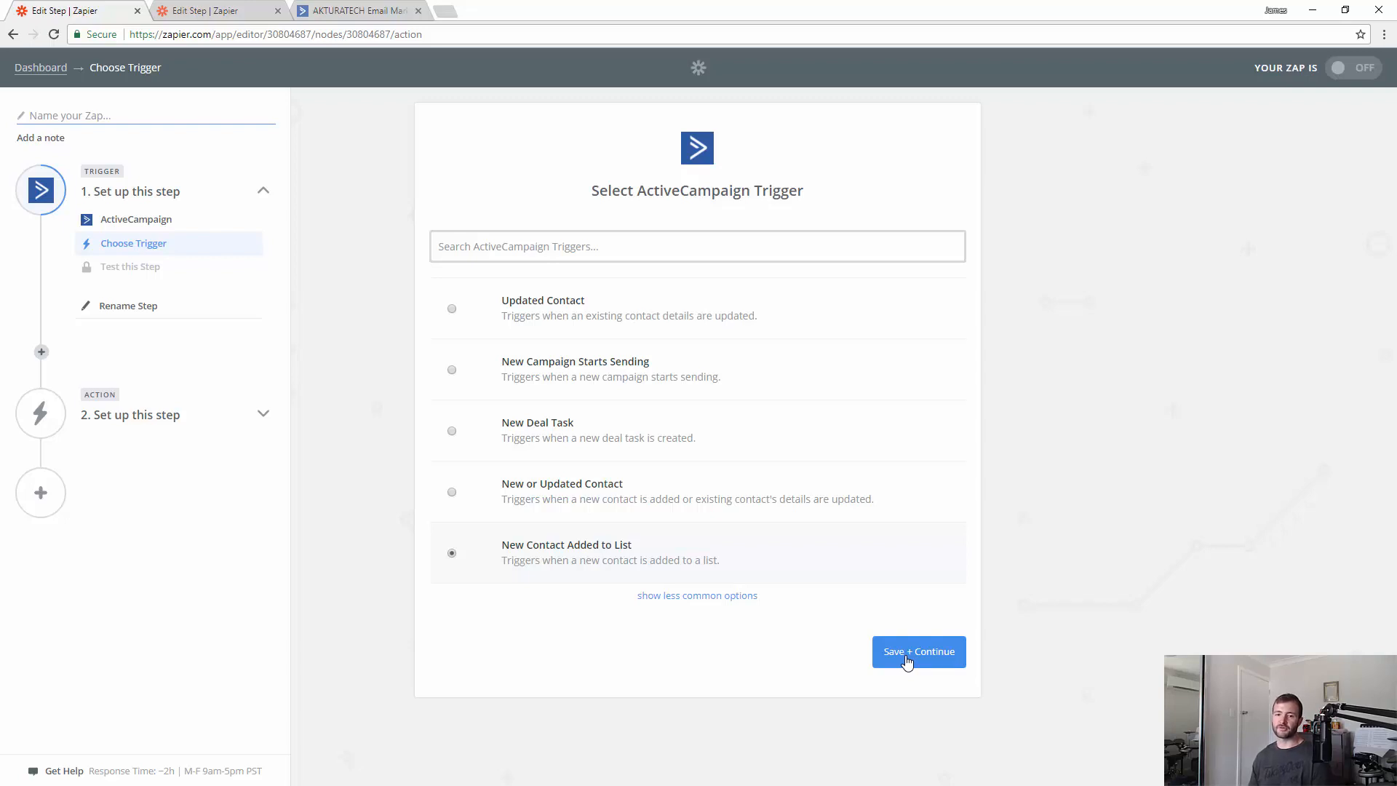
{"action": "left_click", "coordinate": [907, 661]}
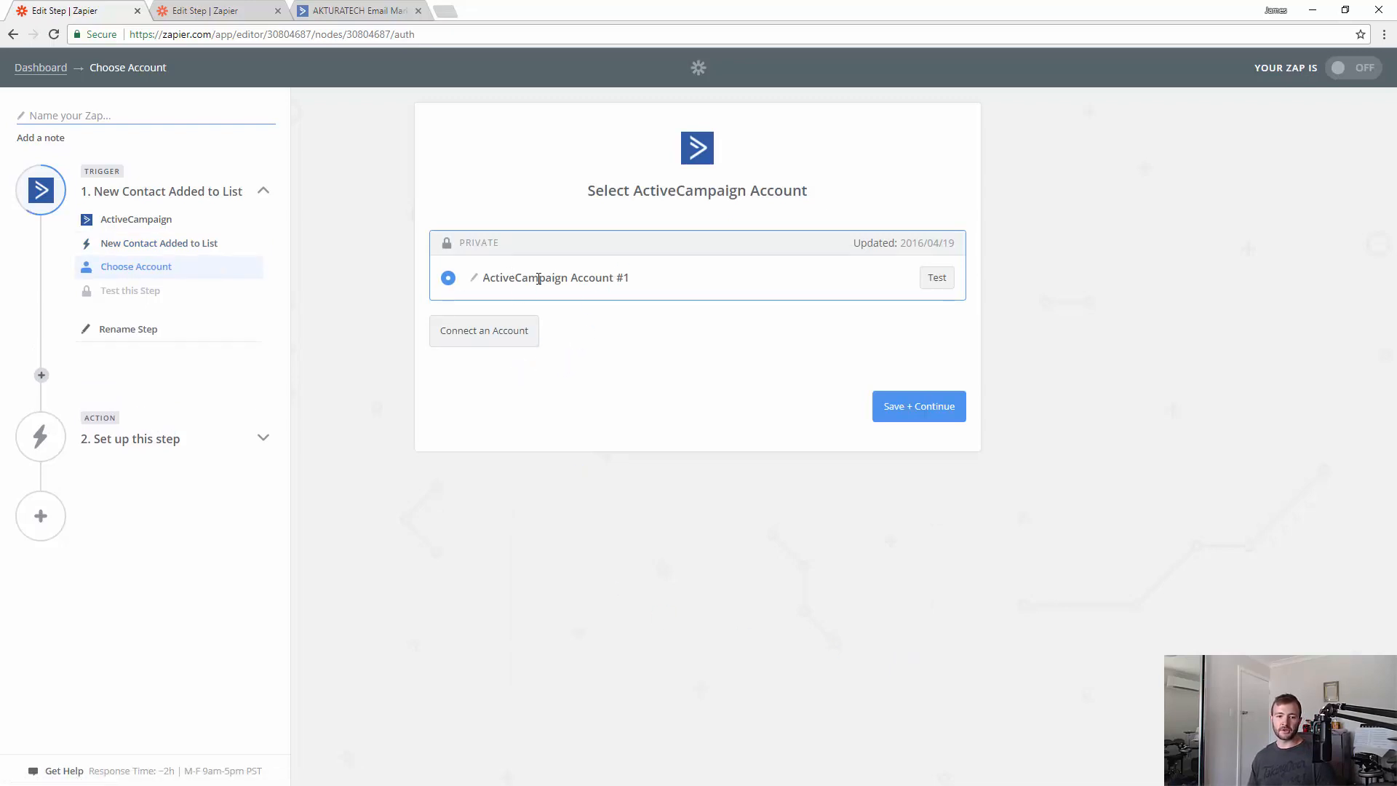
- Use ActiveCampaign Account #1 and have the trigger watch the Website Builder list
{"action": "left_click", "coordinate": [942, 413]}
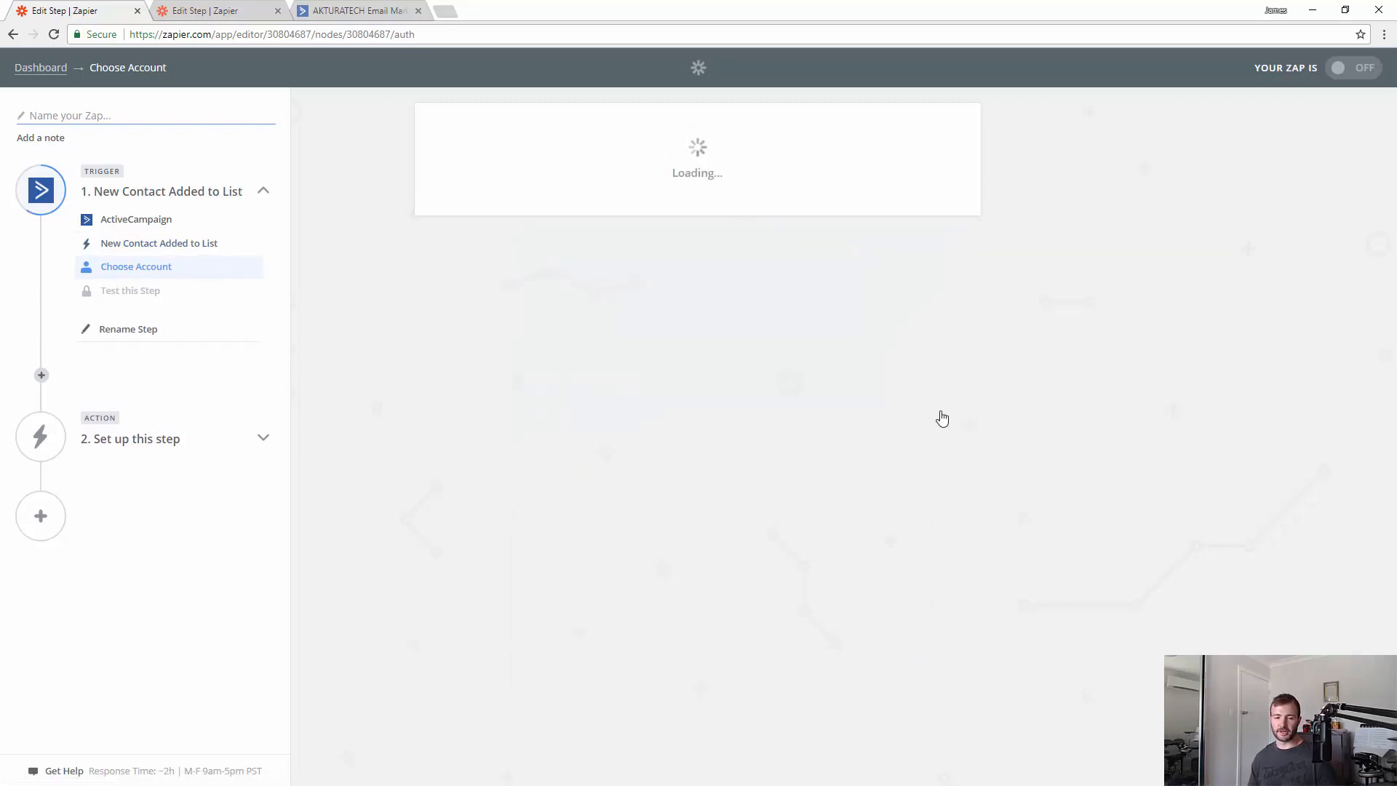
{"action": "left_click", "coordinate": [805, 281]}
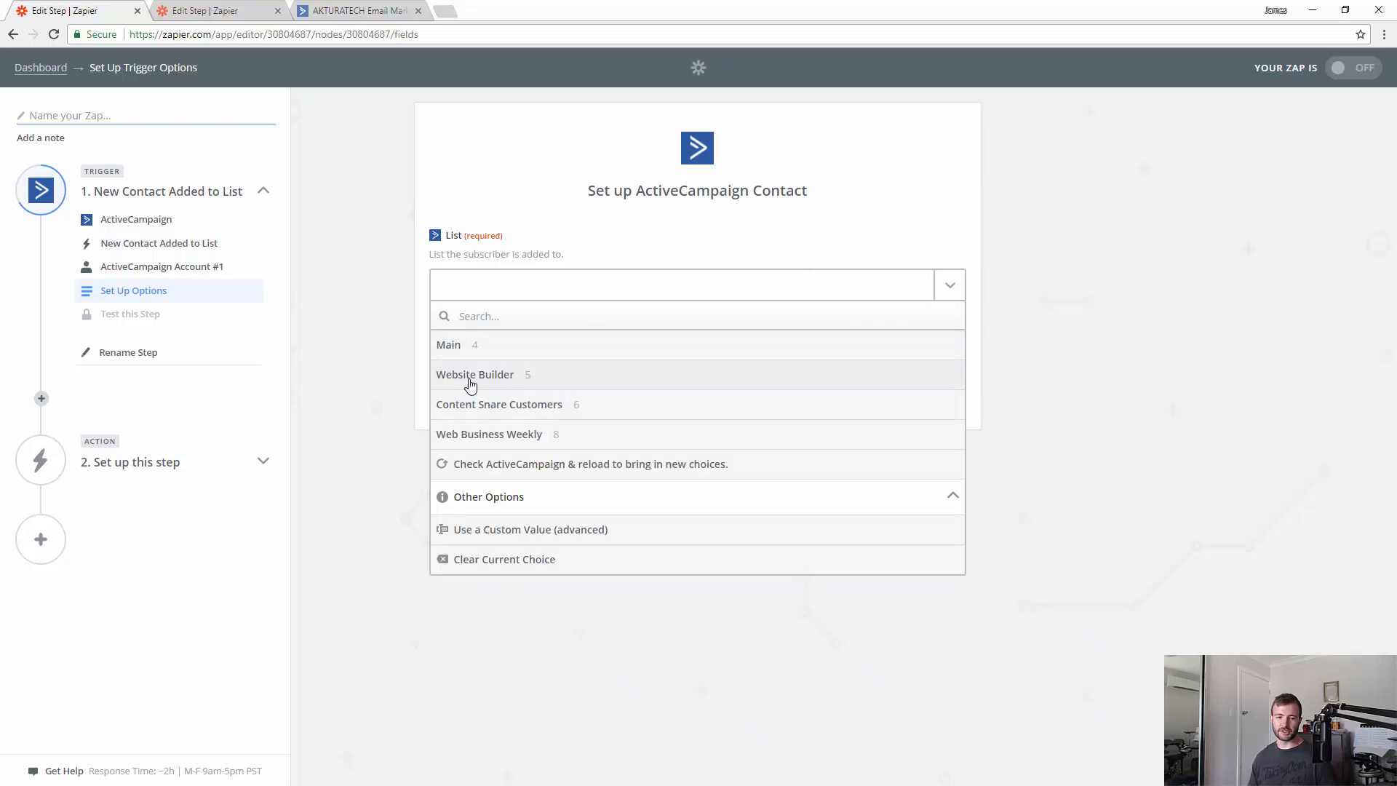
{"action": "left_click", "coordinate": [468, 382]}
{"action": "left_click", "coordinate": [936, 393]}
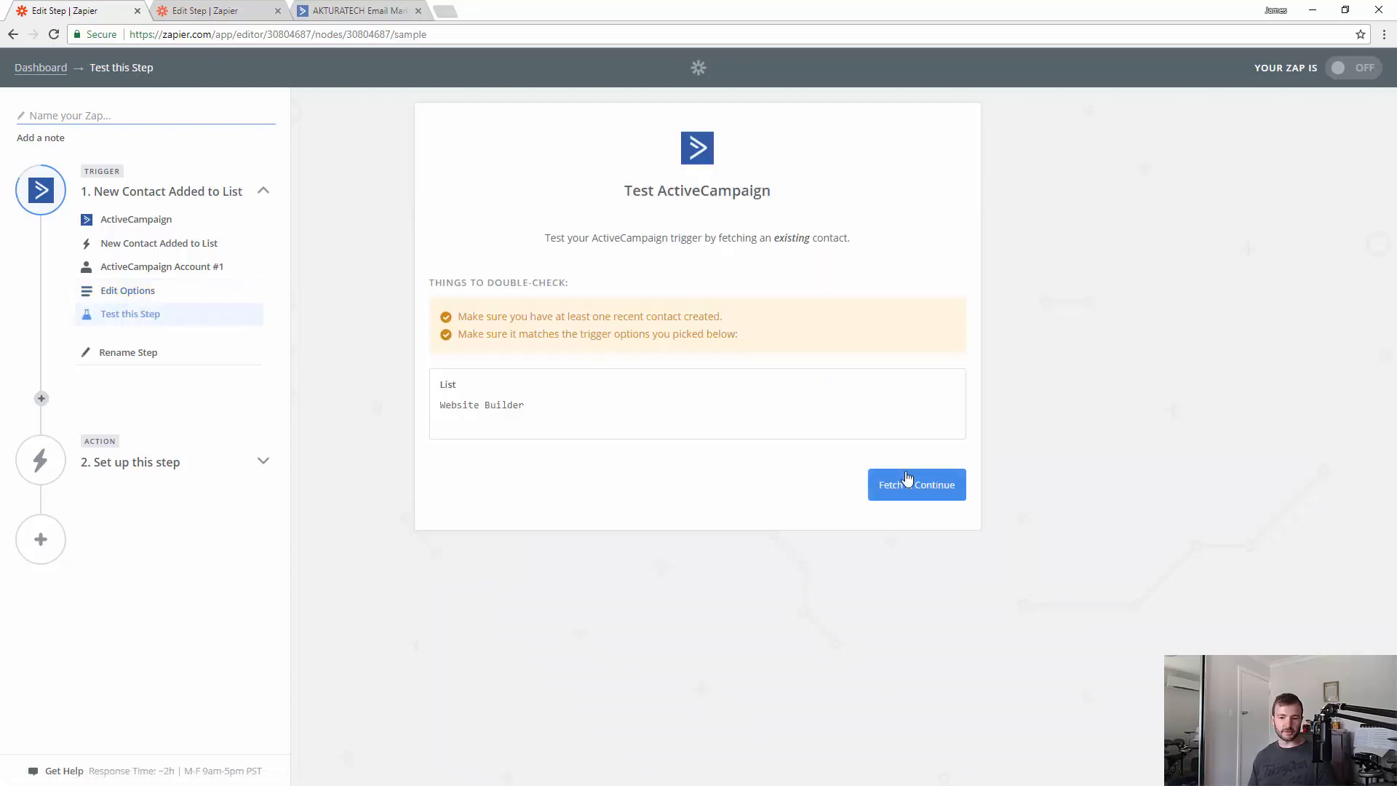
- Fetch a sample contact and review its email, name, tags and custom fields
{"action": "left_click", "coordinate": [904, 484]}
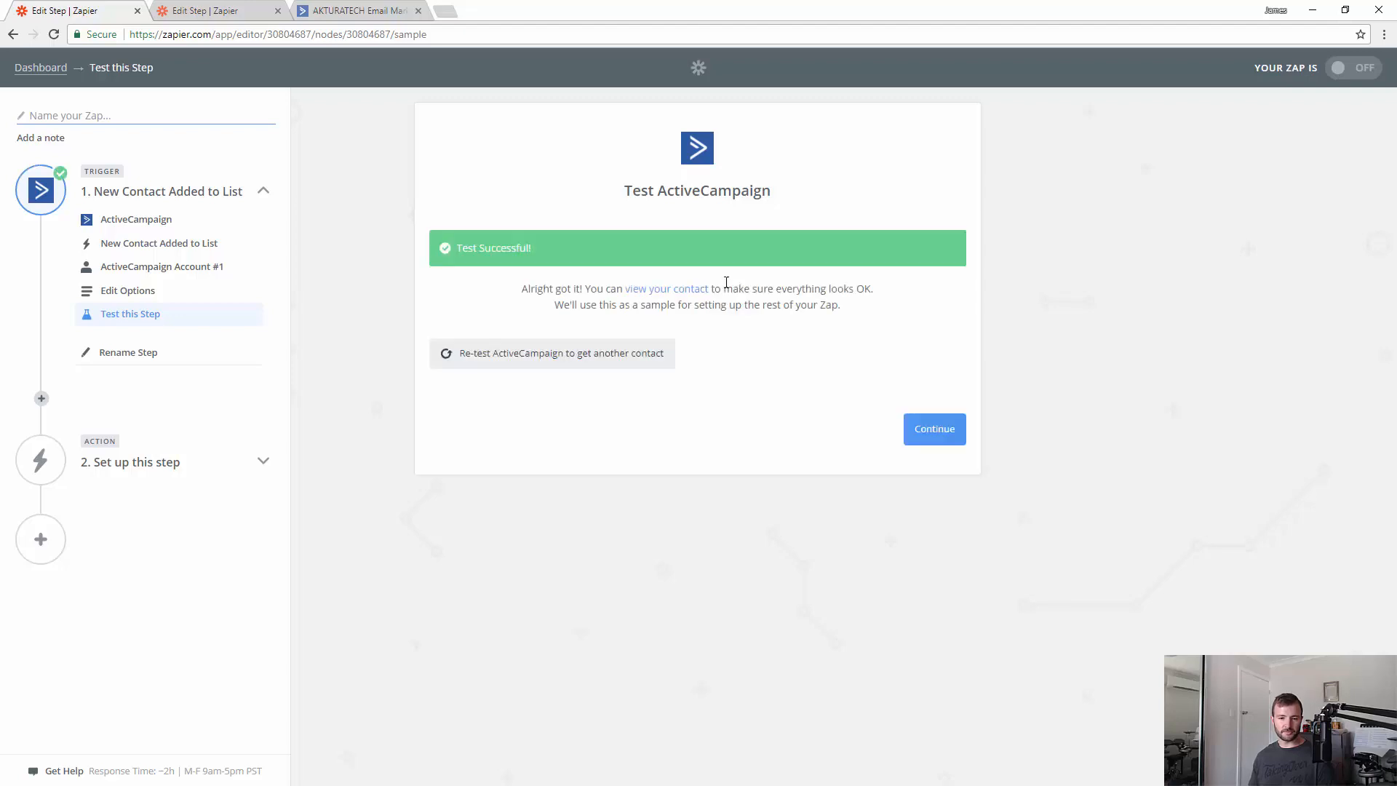
{"action": "scroll", "coordinate": [684, 473], "scroll_direction": "down", "scroll_amount": 8}
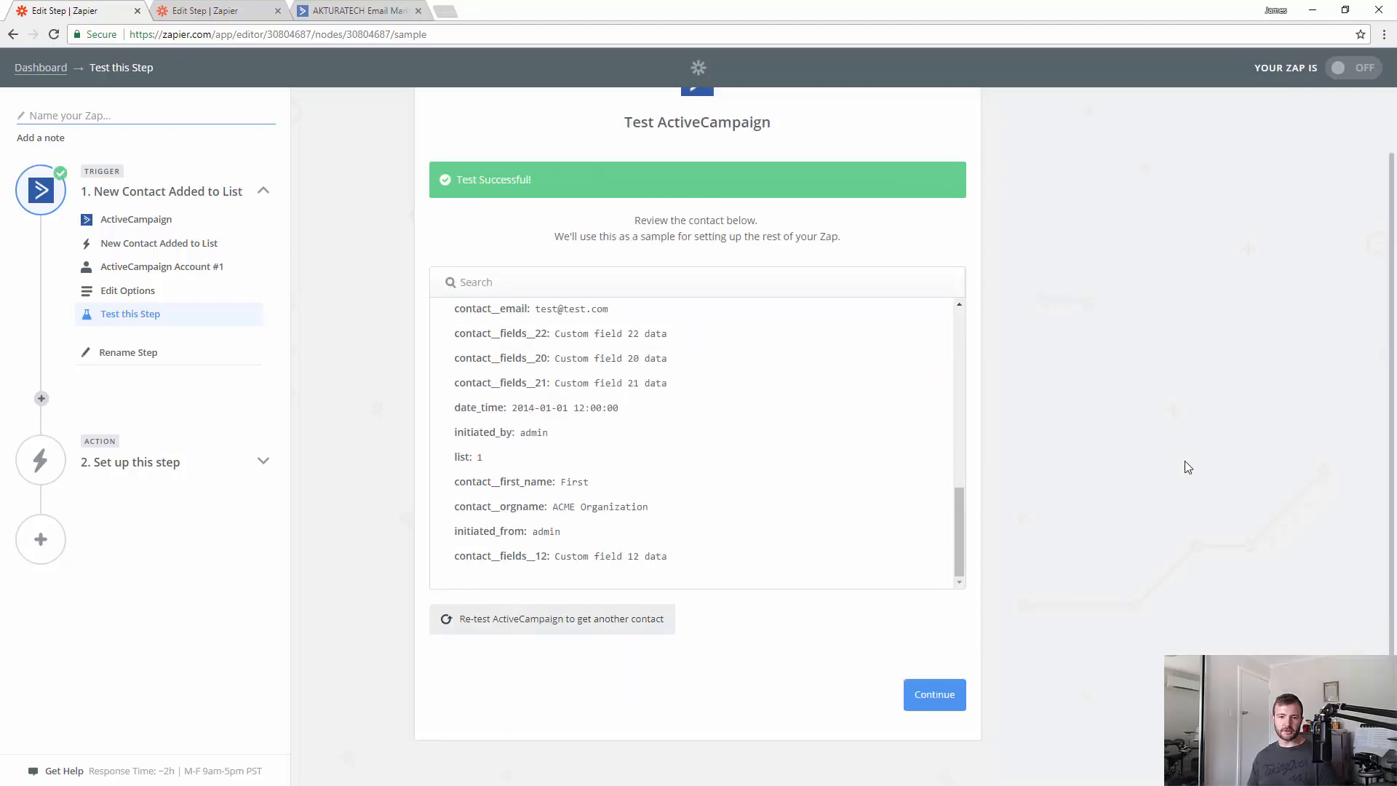
{"action": "scroll", "coordinate": [1197, 457], "scroll_direction": "up", "scroll_amount": 1}
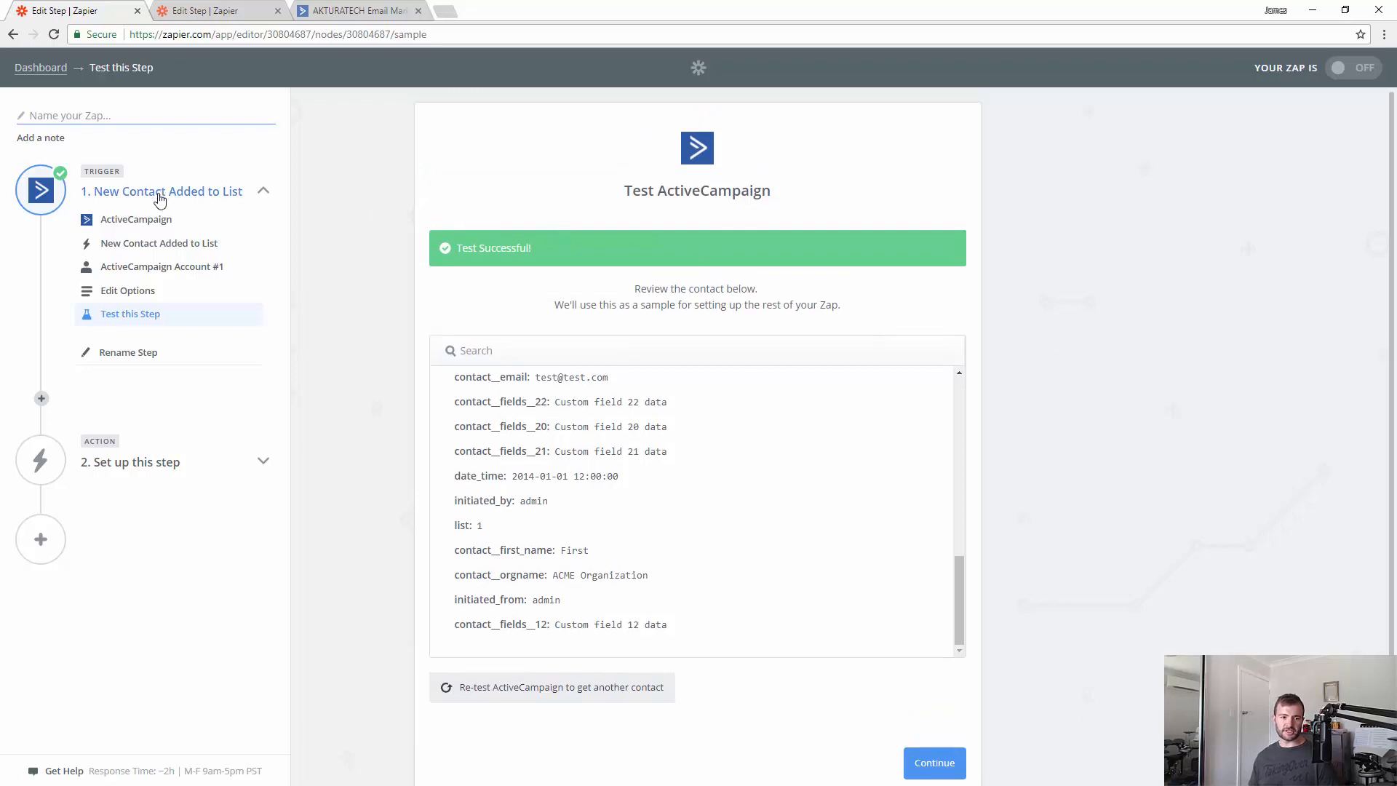
{"action": "left_click_drag", "start_coordinate": [626, 190], "coordinate": [777, 202]}
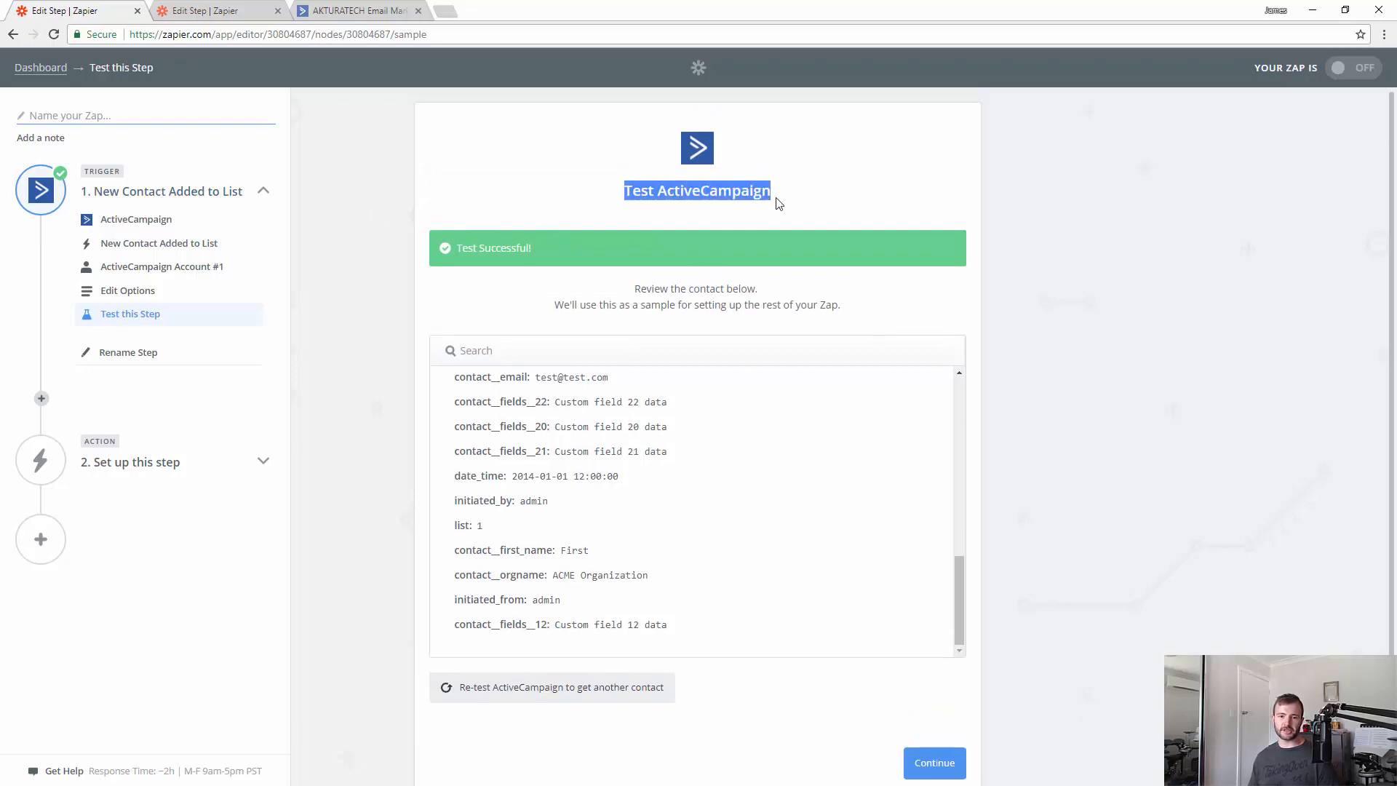
{"action": "left_click", "coordinate": [783, 203]}
{"action": "scroll", "coordinate": [650, 495], "scroll_direction": "down", "scroll_amount": 1}
{"action": "scroll", "coordinate": [650, 497], "scroll_direction": "up", "scroll_amount": 2}
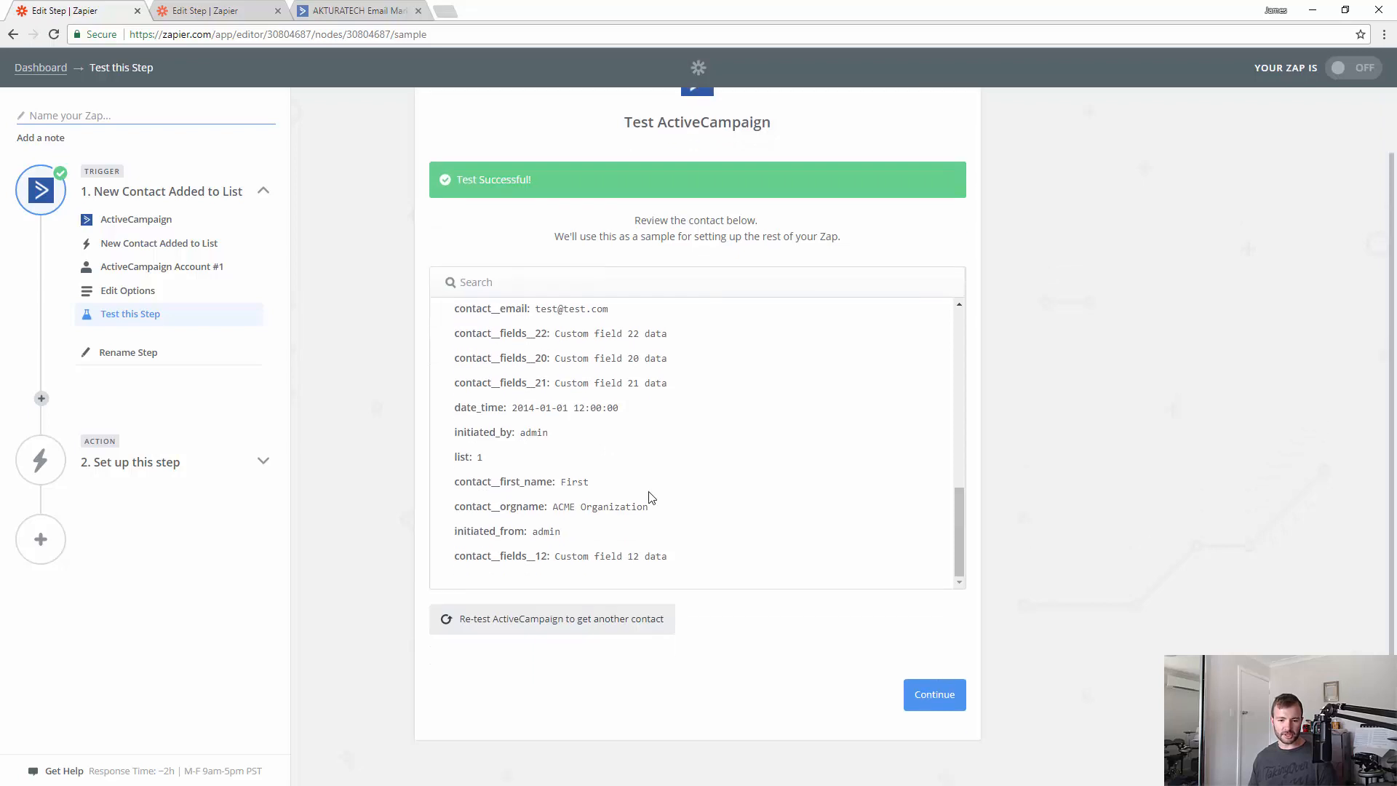
{"action": "scroll", "coordinate": [650, 495], "scroll_direction": "up", "scroll_amount": 6}
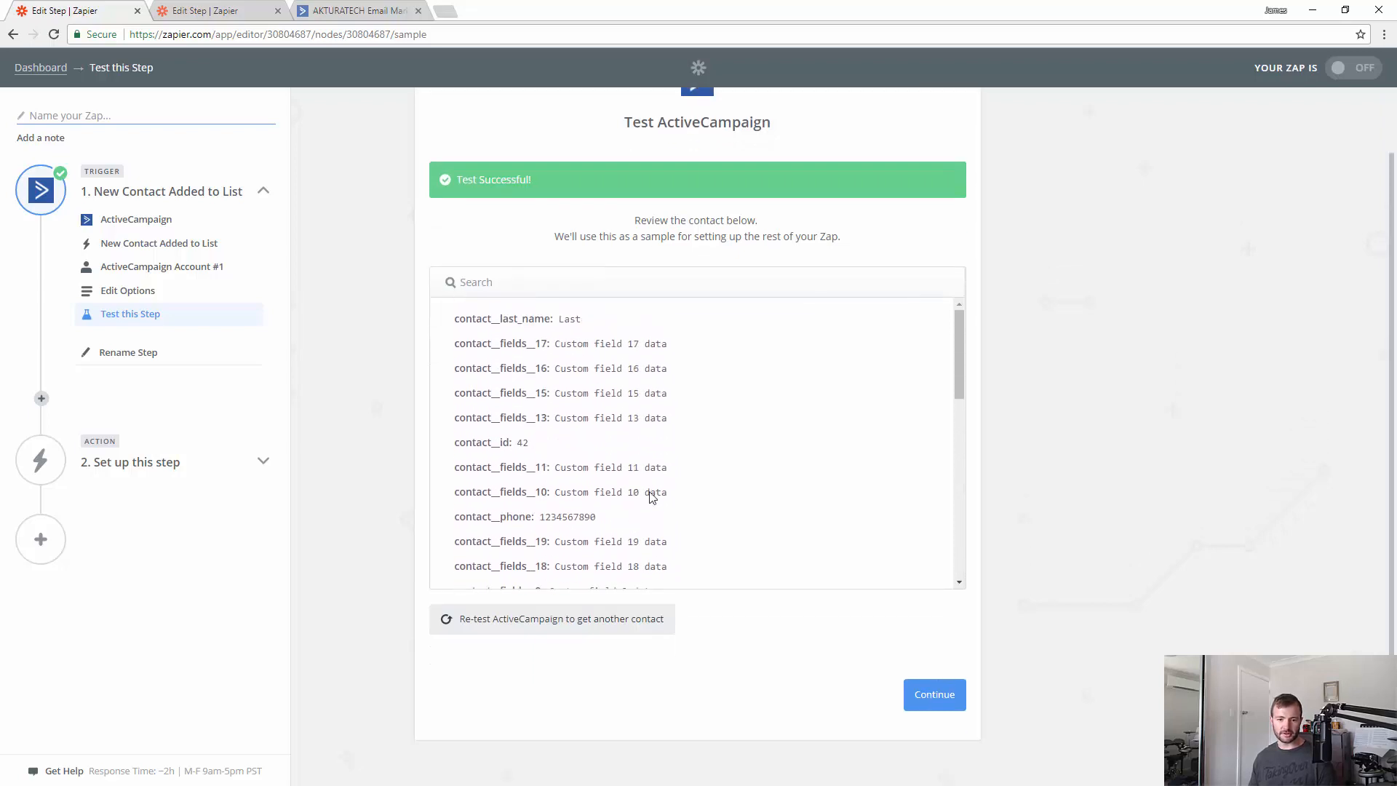
{"action": "scroll", "coordinate": [662, 431], "scroll_direction": "down", "scroll_amount": 5}
{"action": "scroll", "coordinate": [597, 394], "scroll_direction": "up", "scroll_amount": 1}
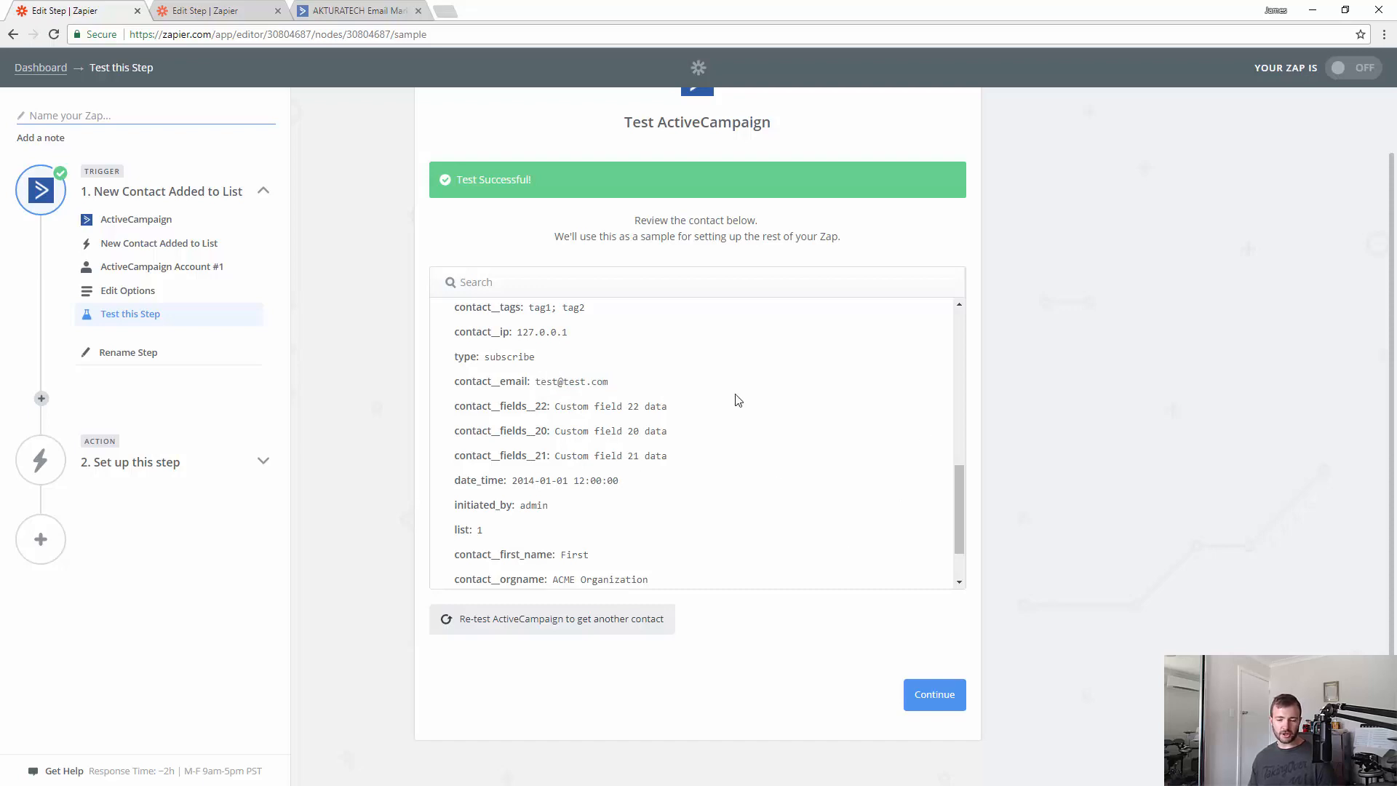
- Add a Lead Score 'Find Person and Company Information' search with Email mapped to Contact Email Address
{"action": "left_click", "coordinate": [933, 699]}
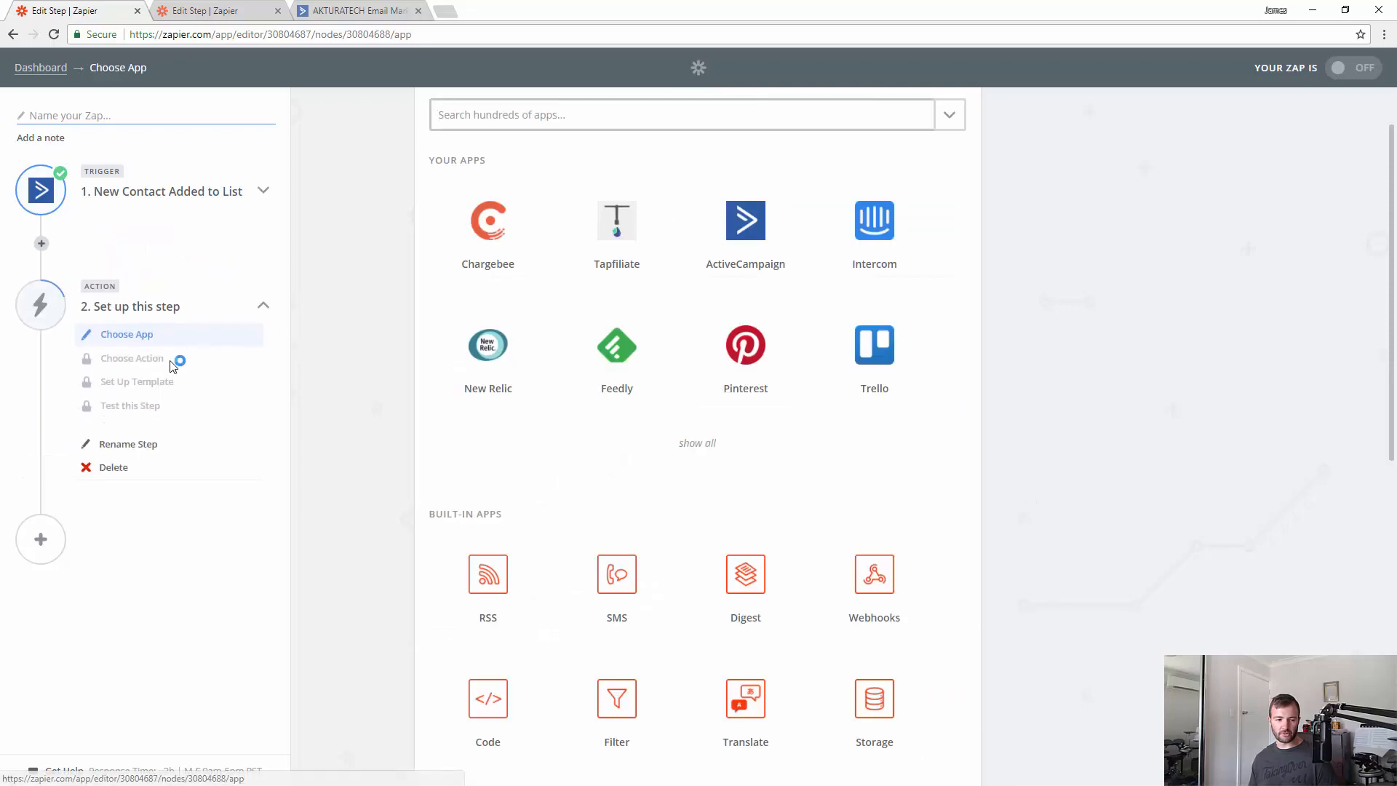
{"action": "left_click", "coordinate": [631, 124]}
{"action": "type", "text": "le"}
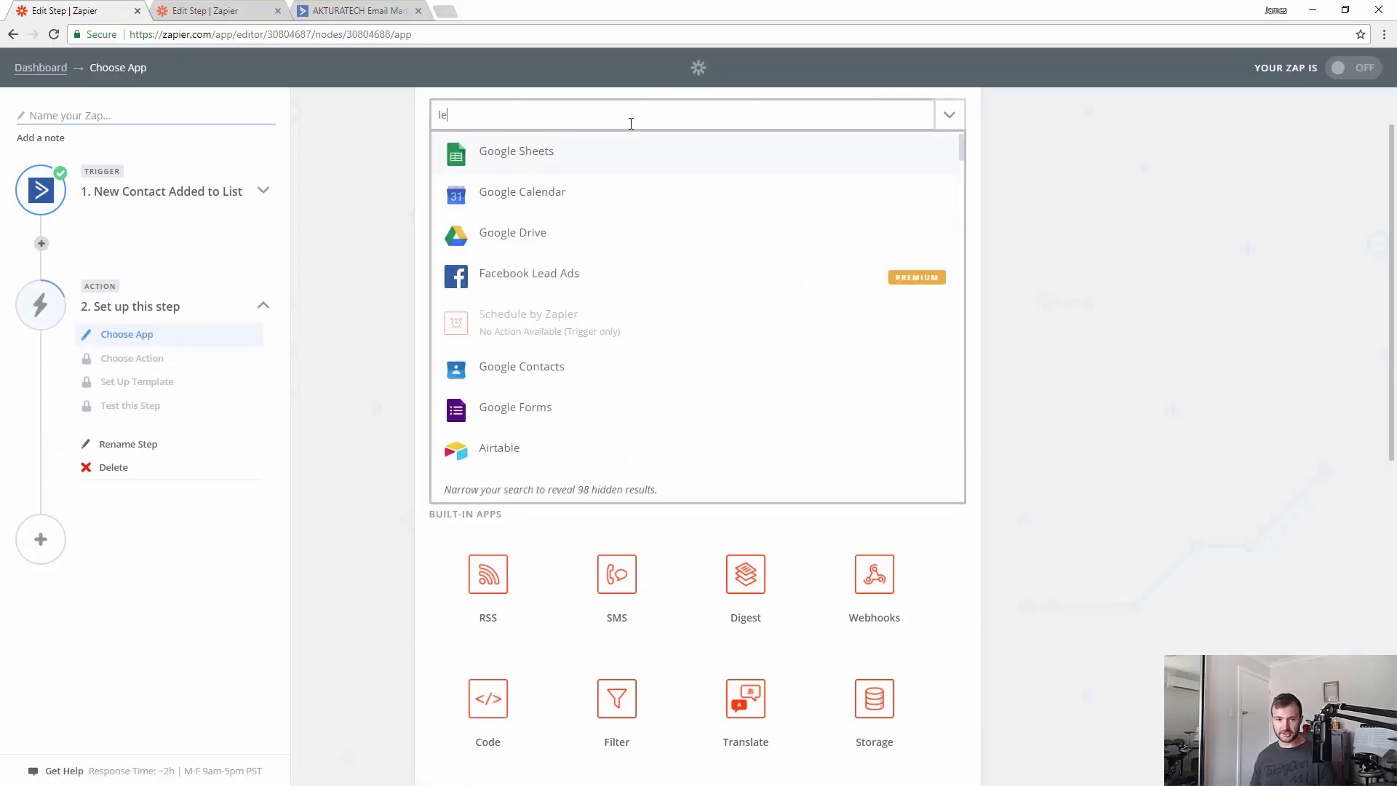
{"action": "type", "text": "ad"}
{"action": "left_click", "coordinate": [585, 195]}
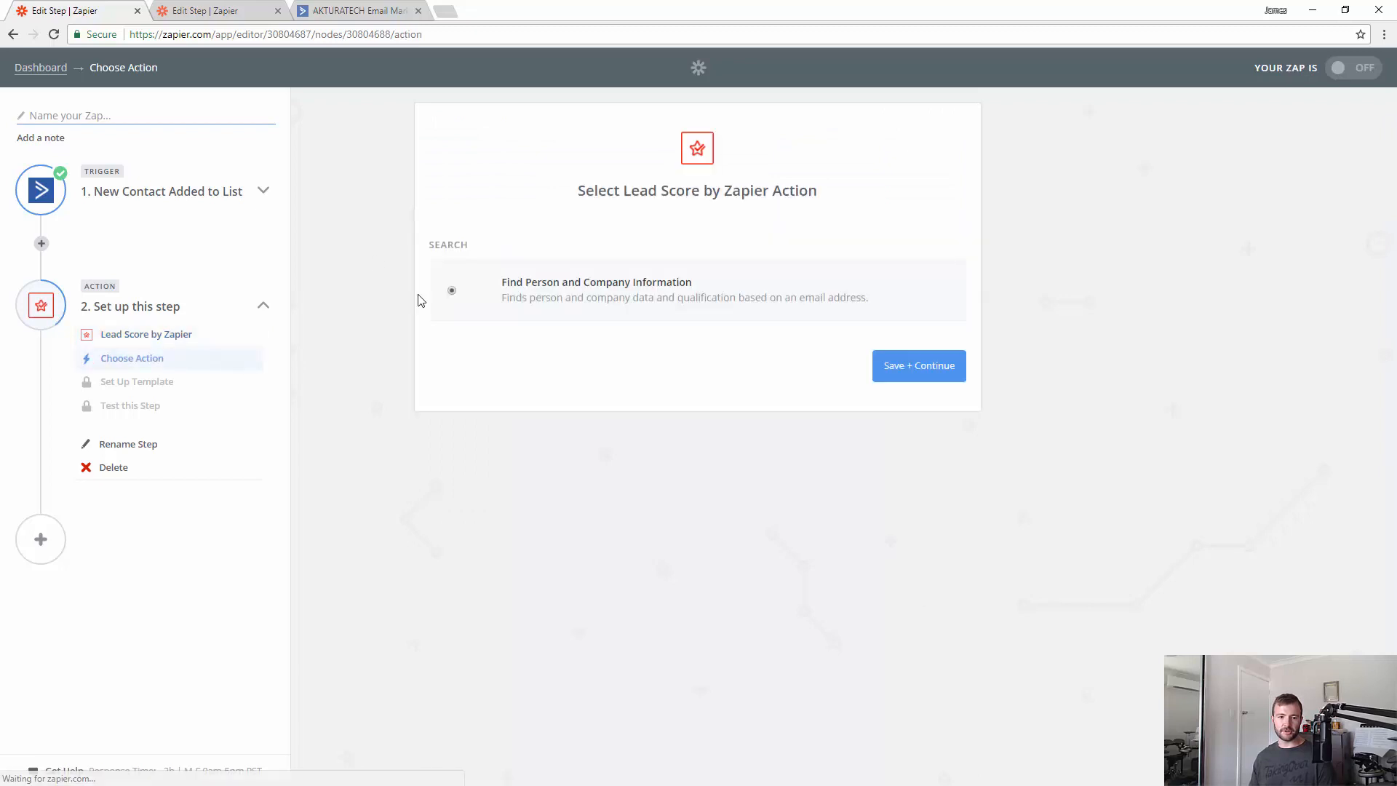
{"action": "left_click", "coordinate": [924, 365]}
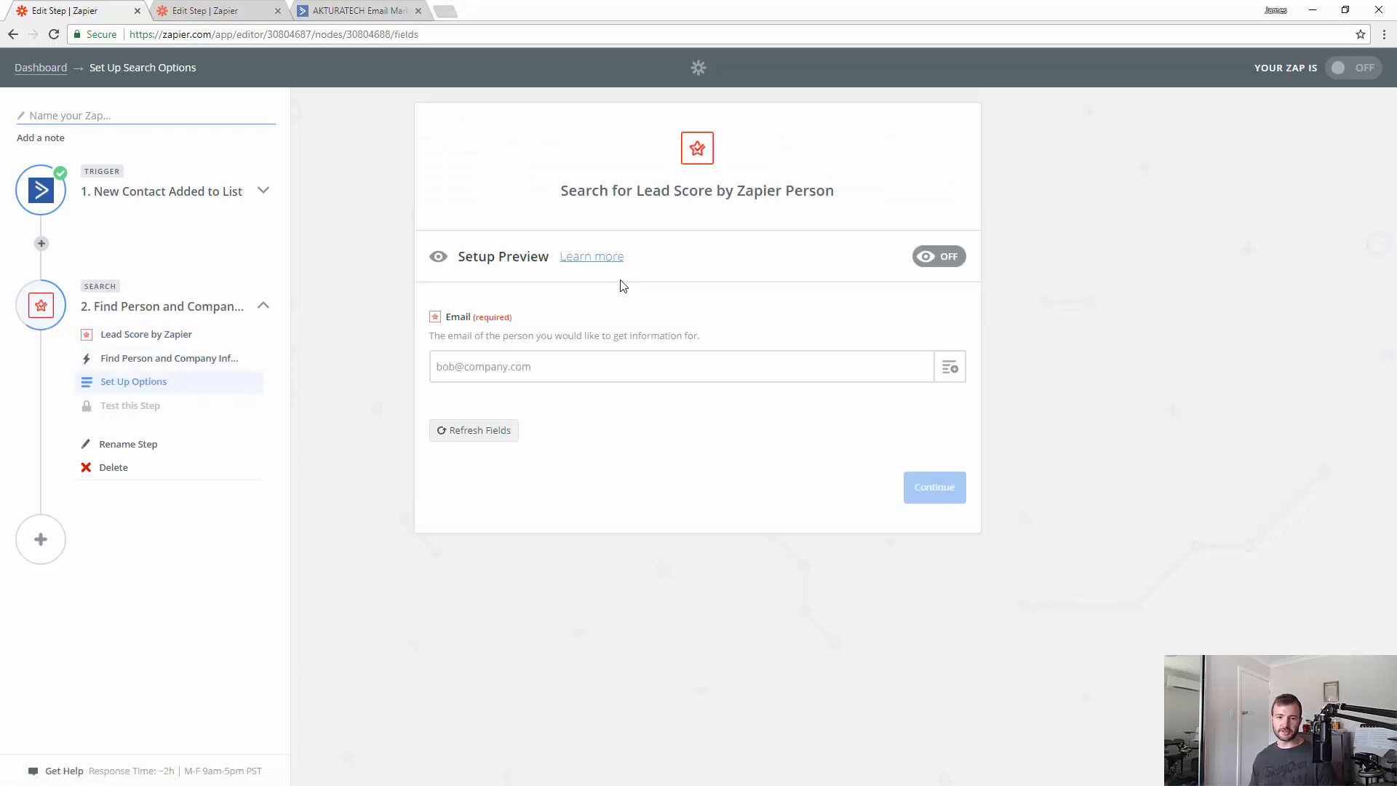
{"action": "left_click", "coordinate": [605, 366]}
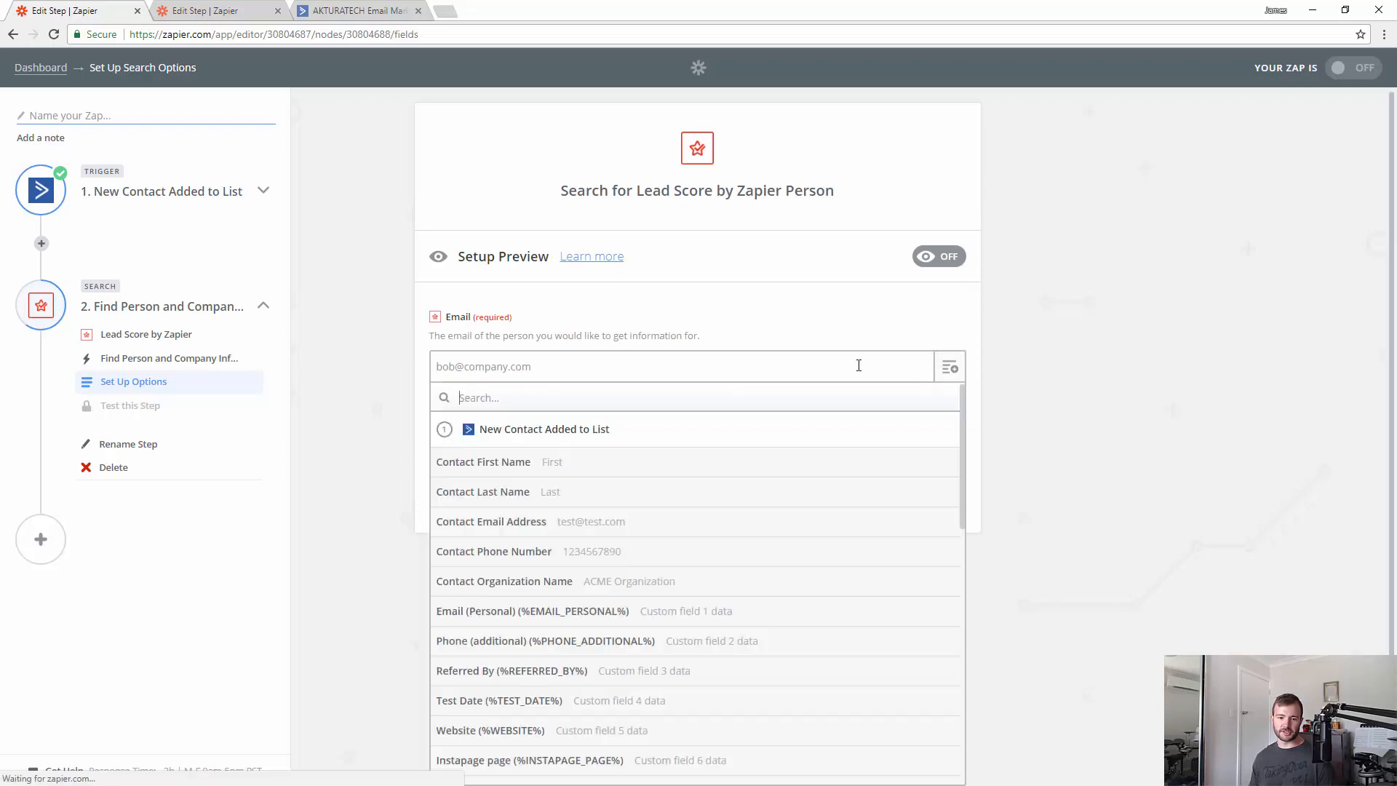
{"action": "left_click", "coordinate": [452, 527]}
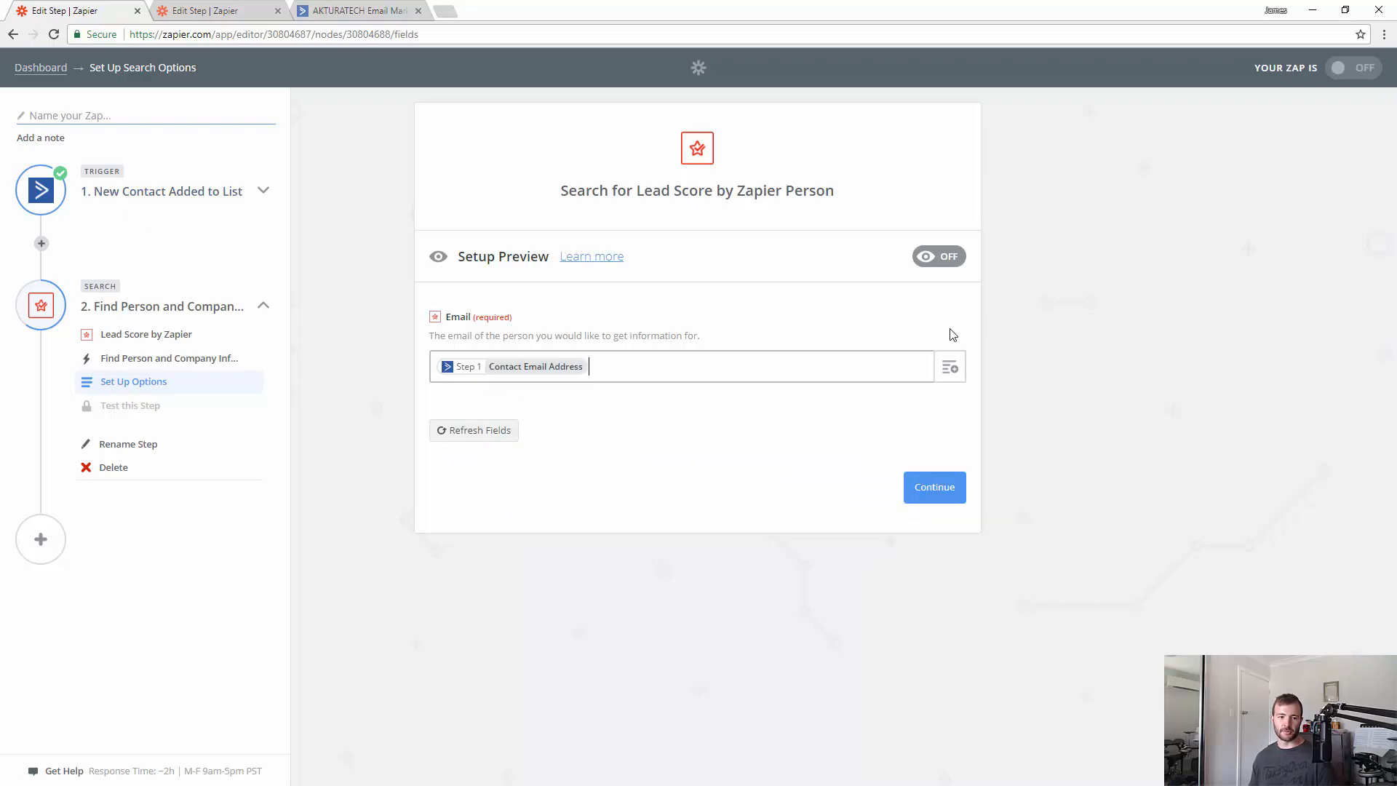
{"action": "left_click", "coordinate": [959, 498]}
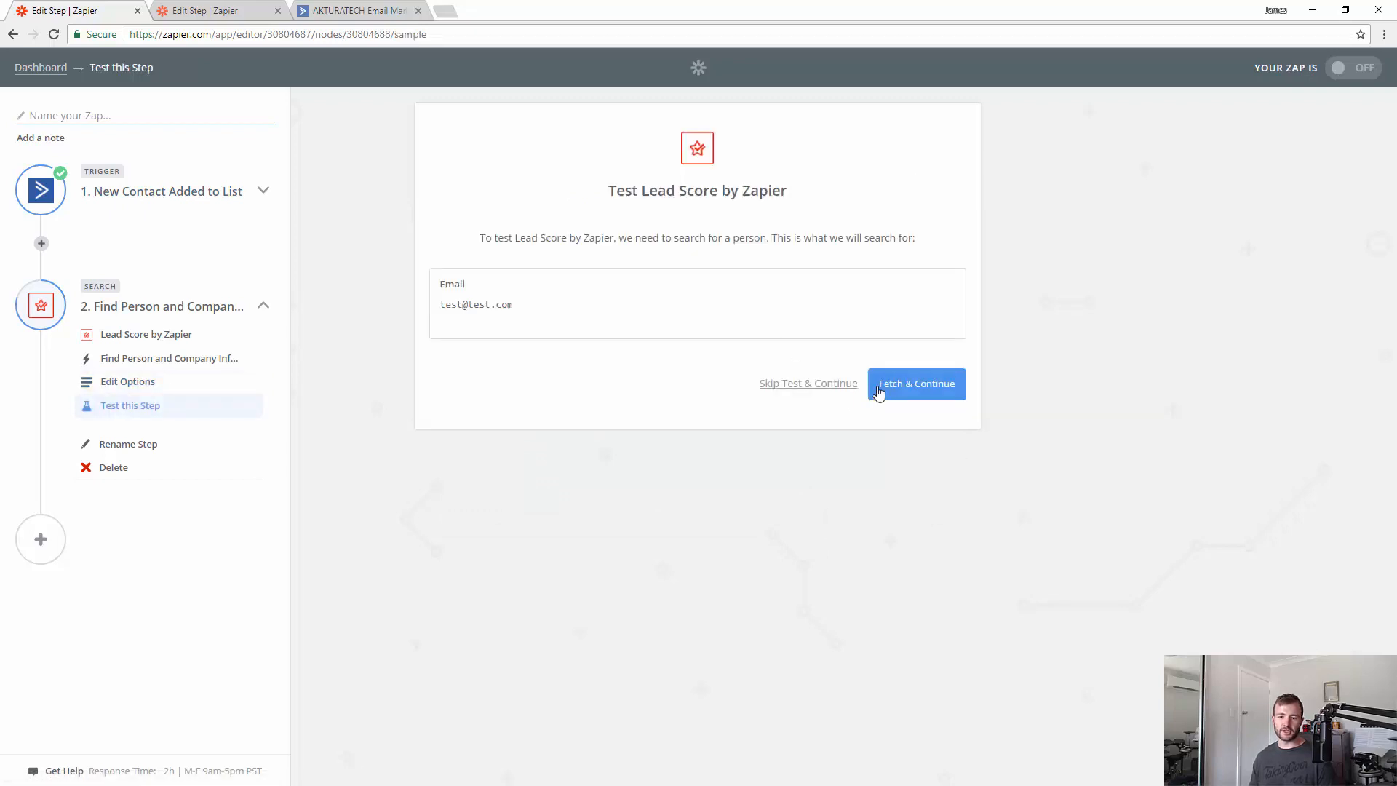
{"action": "left_click", "coordinate": [892, 391]}
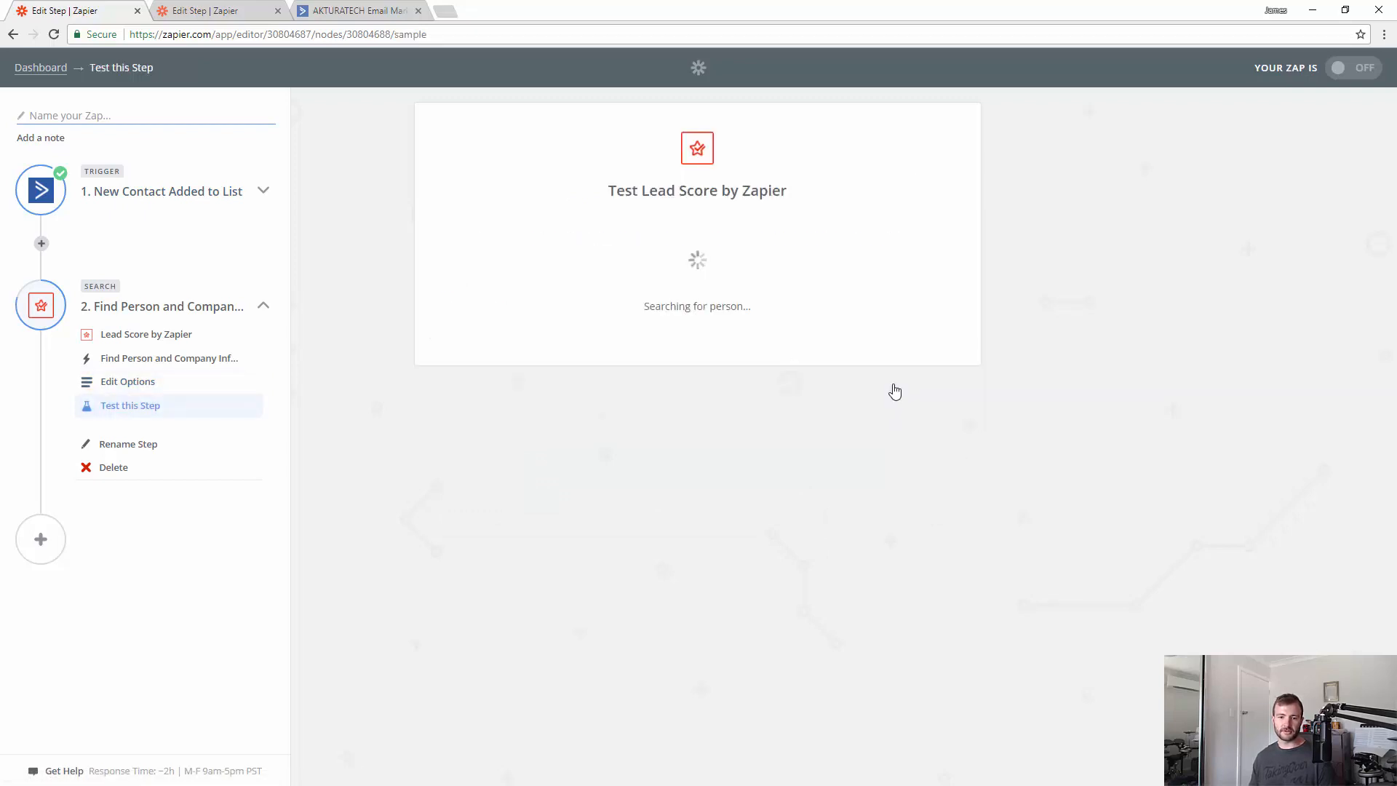
{"action": "left_click", "coordinate": [674, 288]}
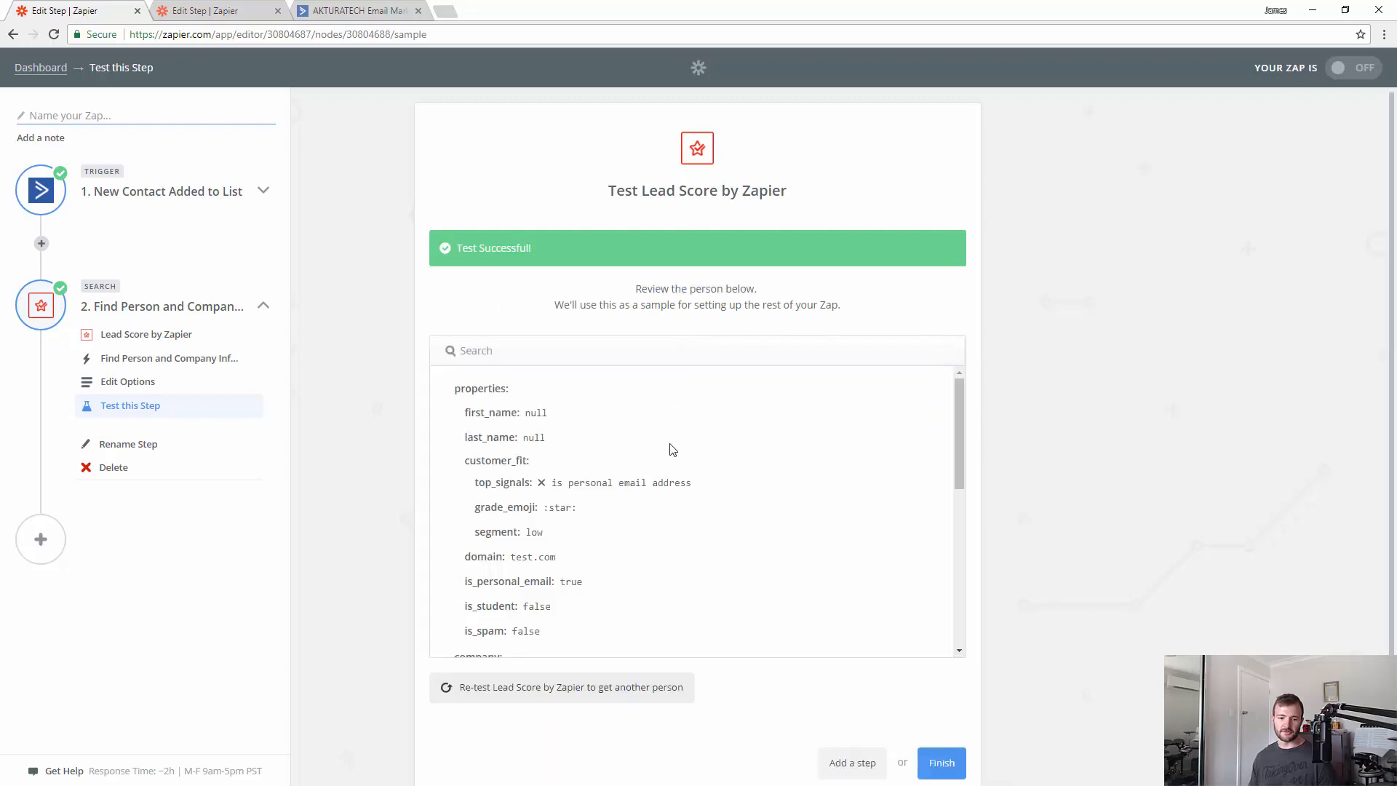
{"action": "scroll", "coordinate": [673, 450], "scroll_direction": "down", "scroll_amount": 4}
{"action": "scroll", "coordinate": [672, 449], "scroll_direction": "down", "scroll_amount": 2}
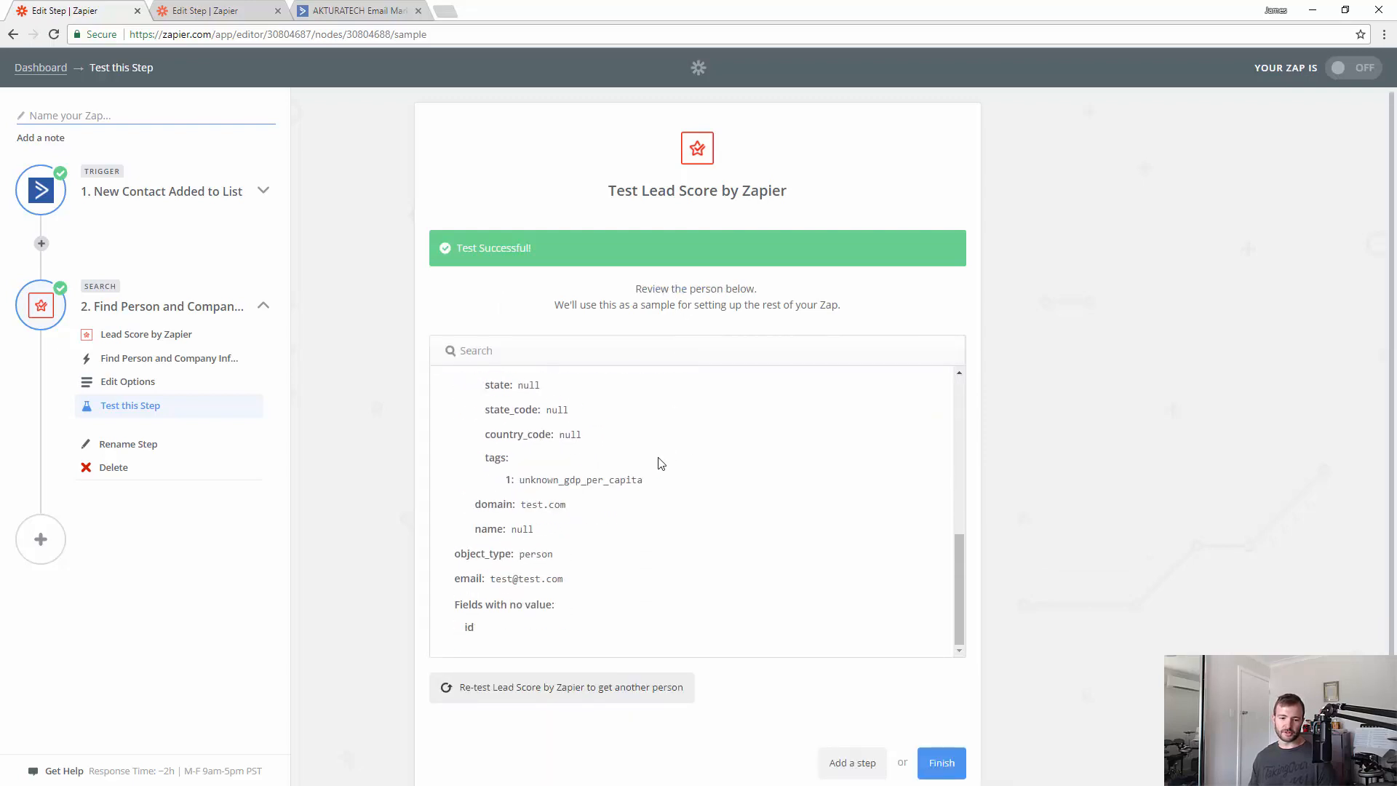
- Replace the mapped email with a real contact's email address, retest, and view the returned person
{"action": "left_click", "coordinate": [132, 385]}
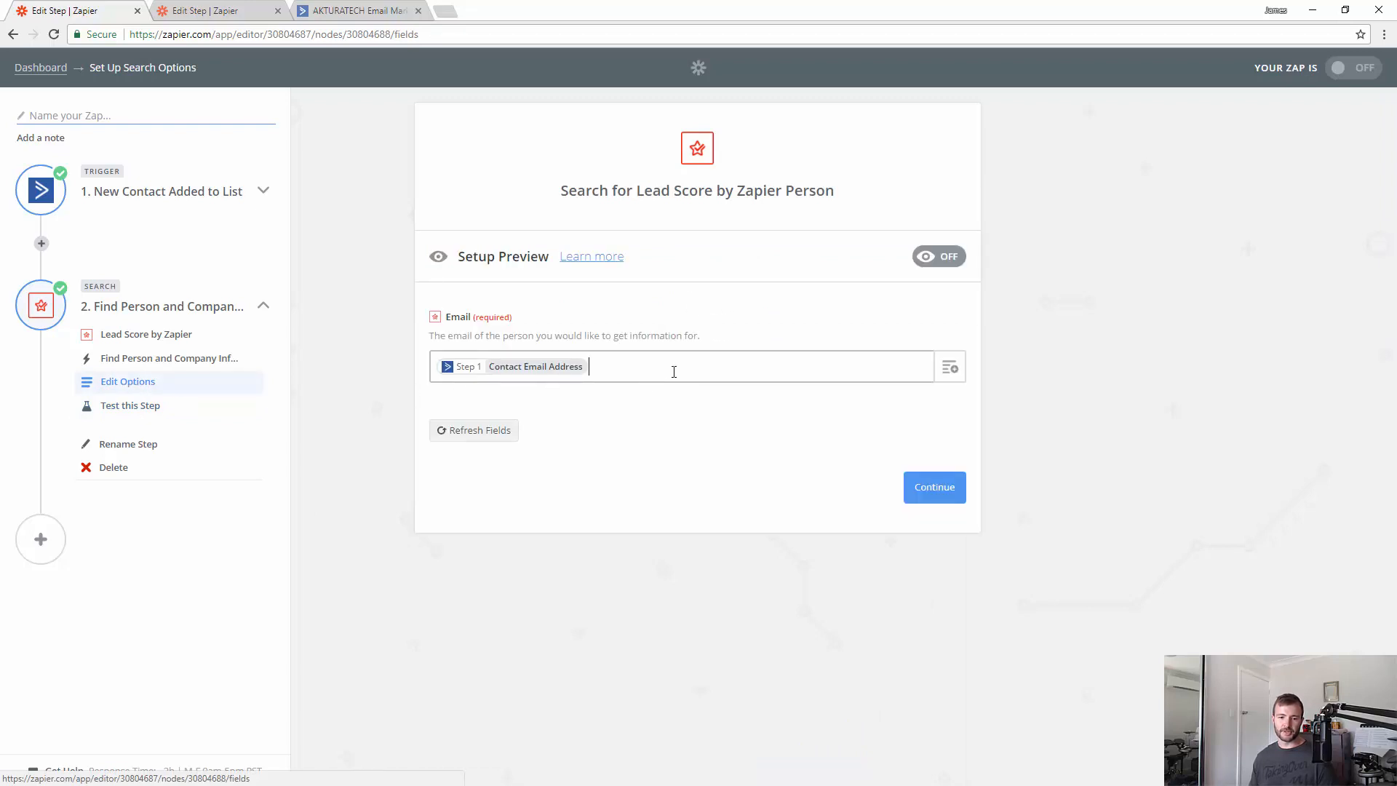
{"action": "key", "text": "BackSpace"}
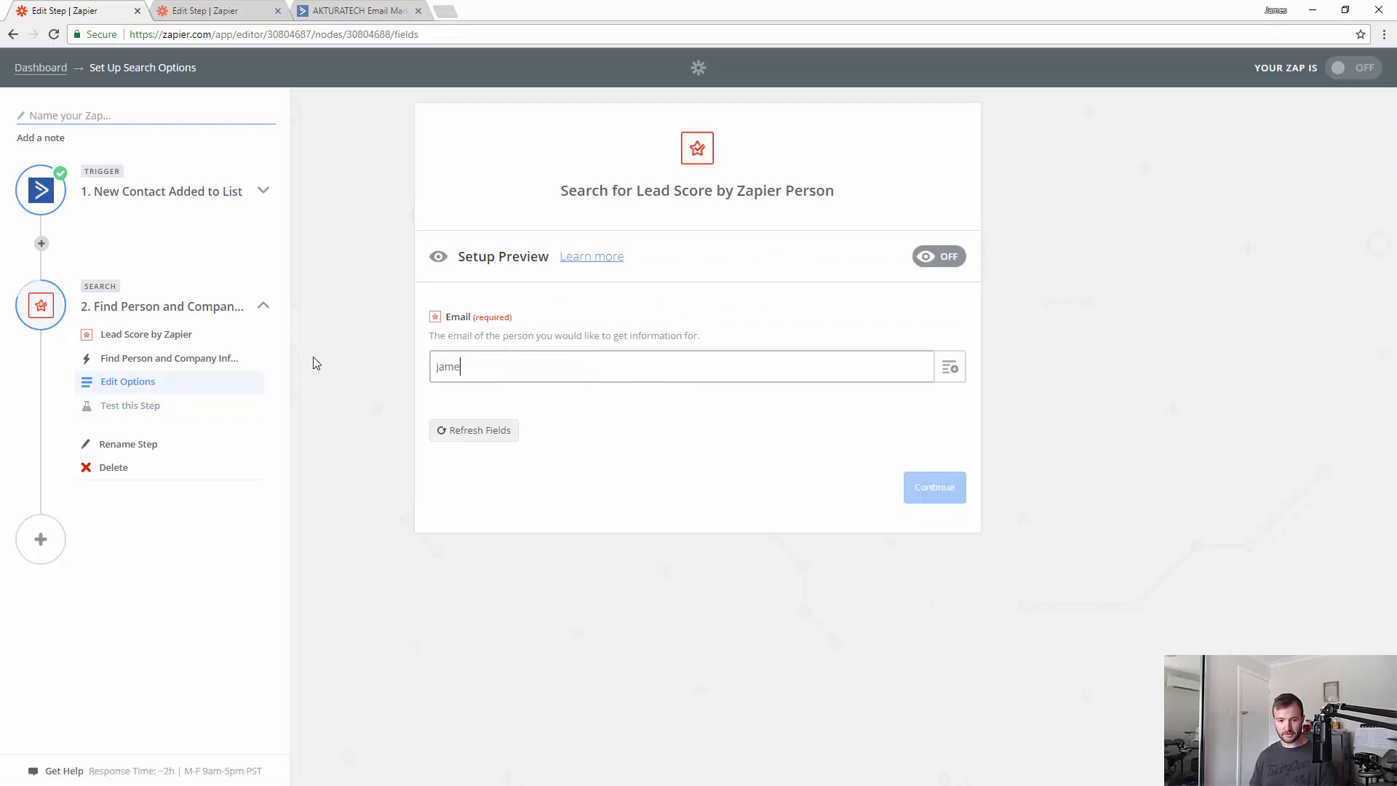
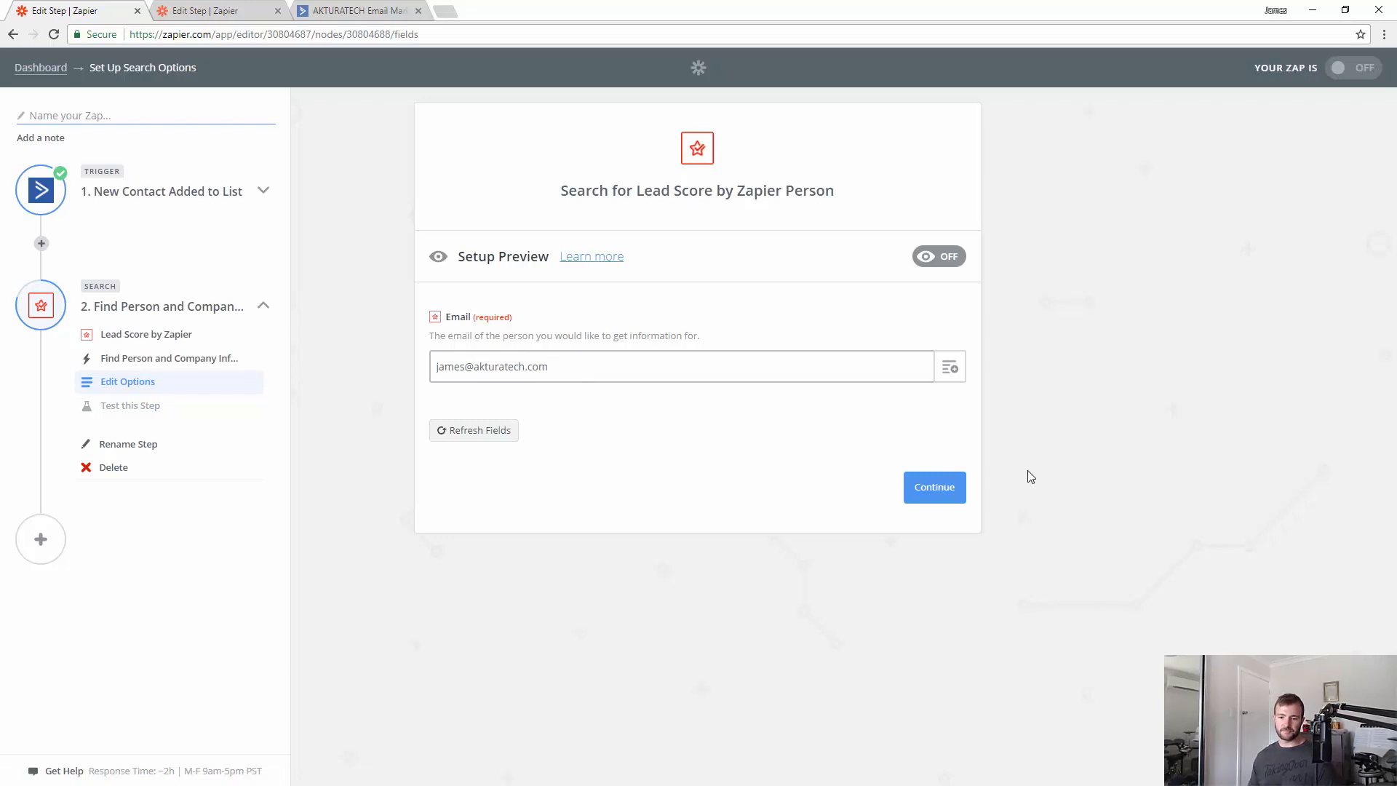
{"action": "left_click", "coordinate": [962, 485]}
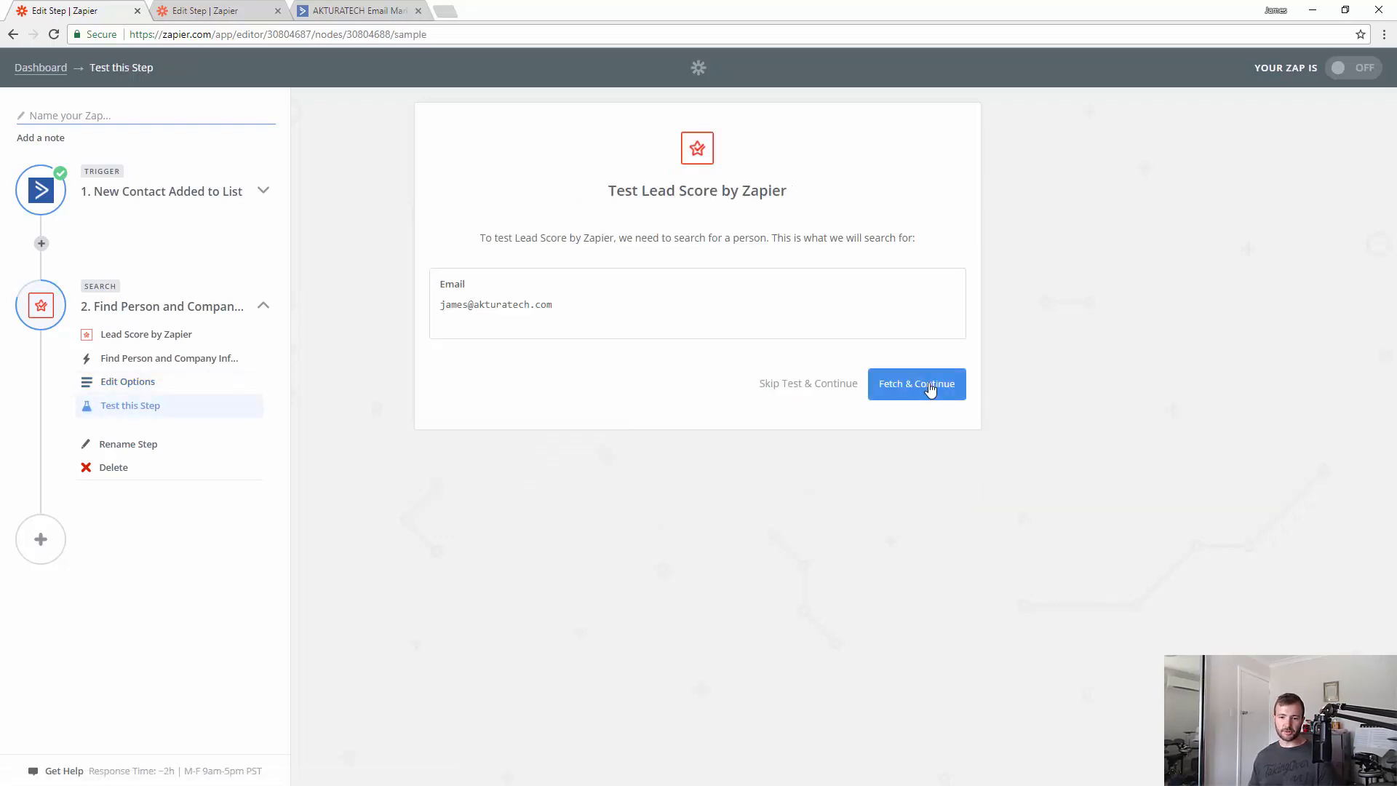
{"action": "left_click", "coordinate": [930, 390]}
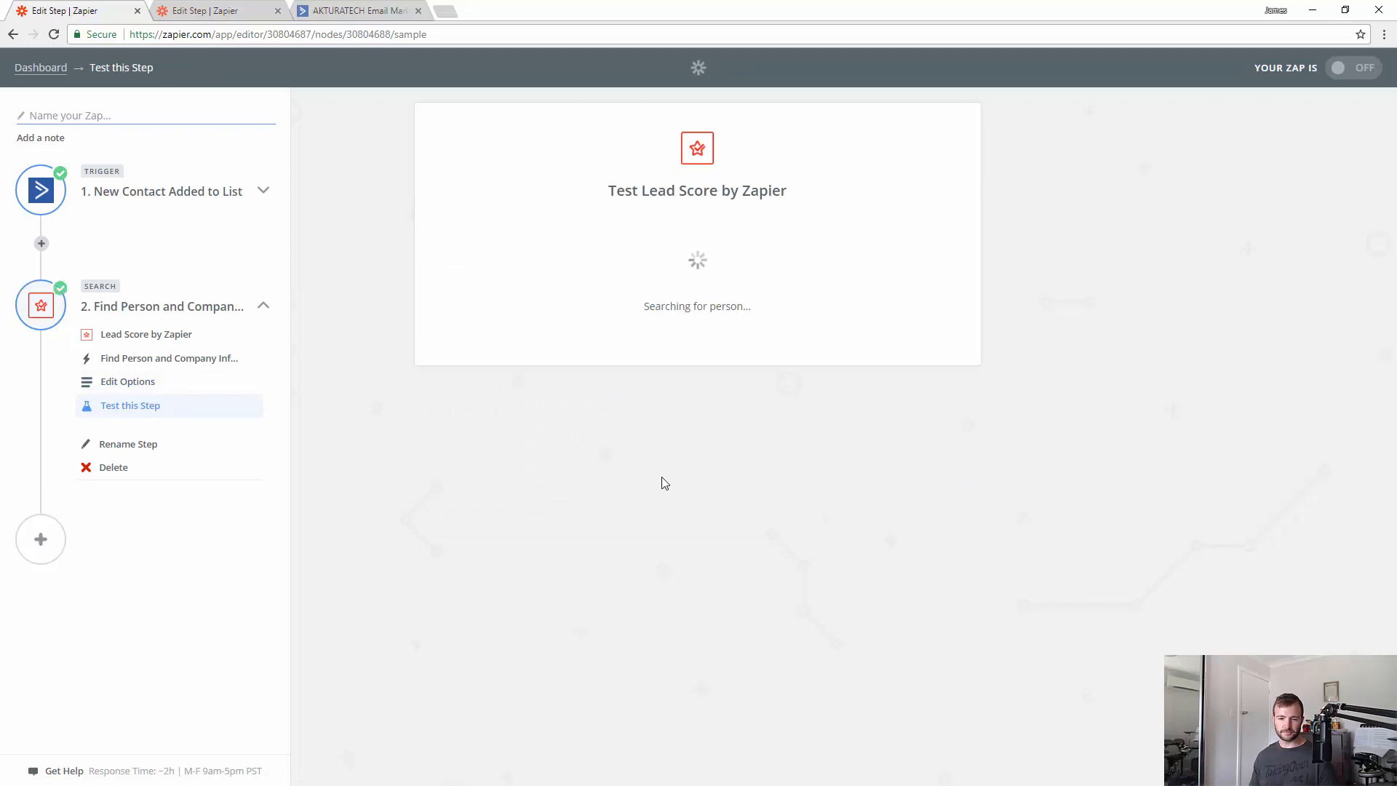
{"action": "left_click", "coordinate": [697, 289]}
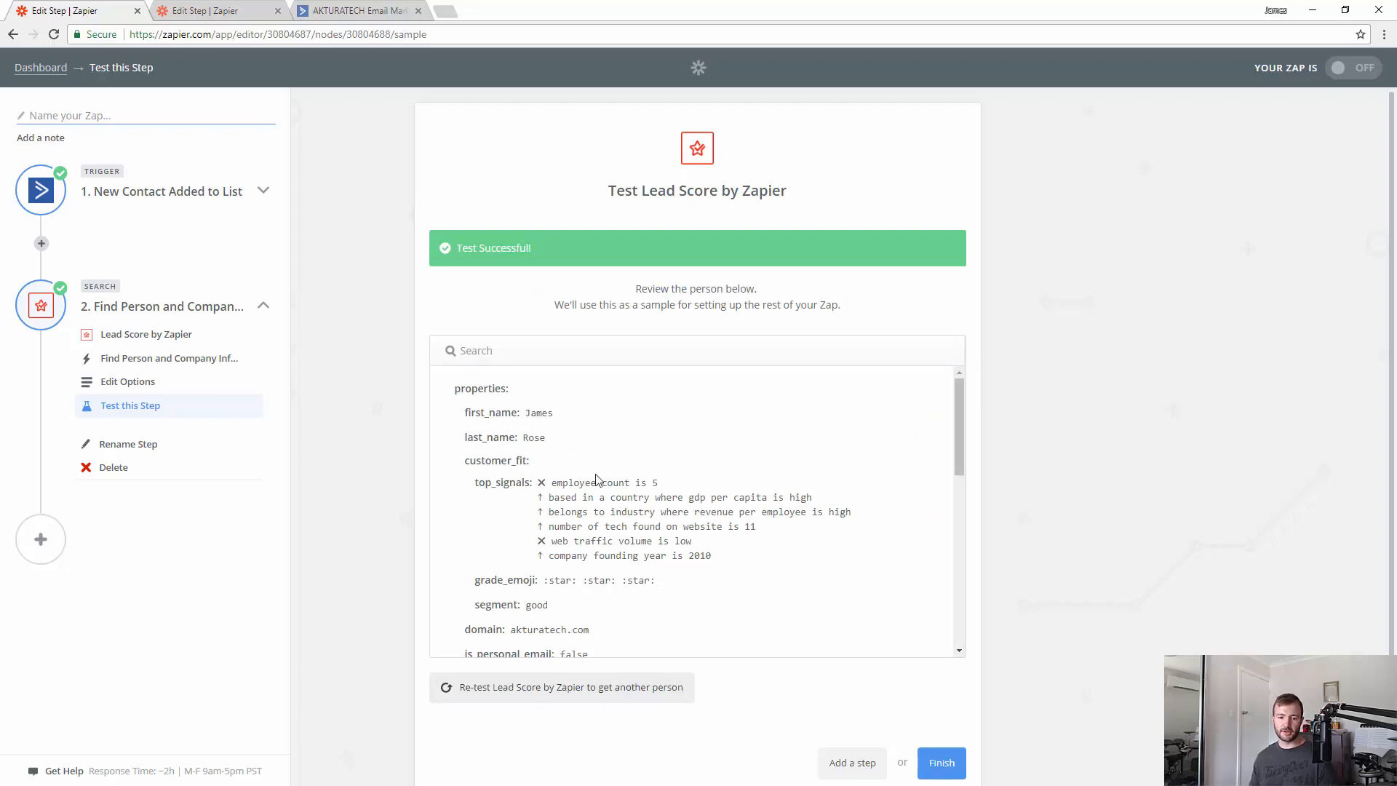
- Review the sample person's employee count and company founding year signals
{"action": "left_click_drag", "start_coordinate": [560, 478], "coordinate": [655, 479]}
{"action": "left_click", "coordinate": [682, 486]}
{"action": "left_click_drag", "start_coordinate": [959, 418], "coordinate": [964, 443]}
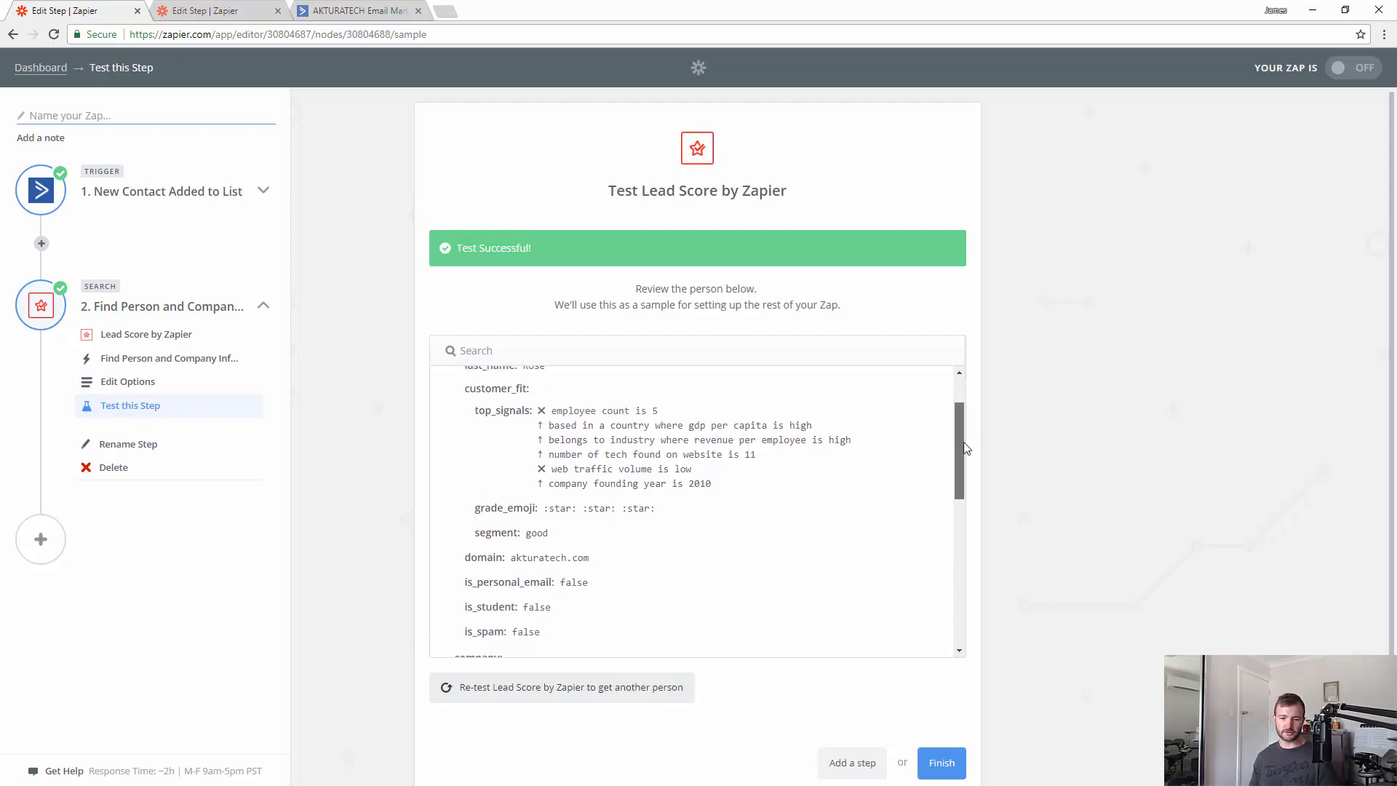
{"action": "left_click_drag", "start_coordinate": [666, 412], "coordinate": [551, 413]}
{"action": "left_click", "coordinate": [565, 432]}
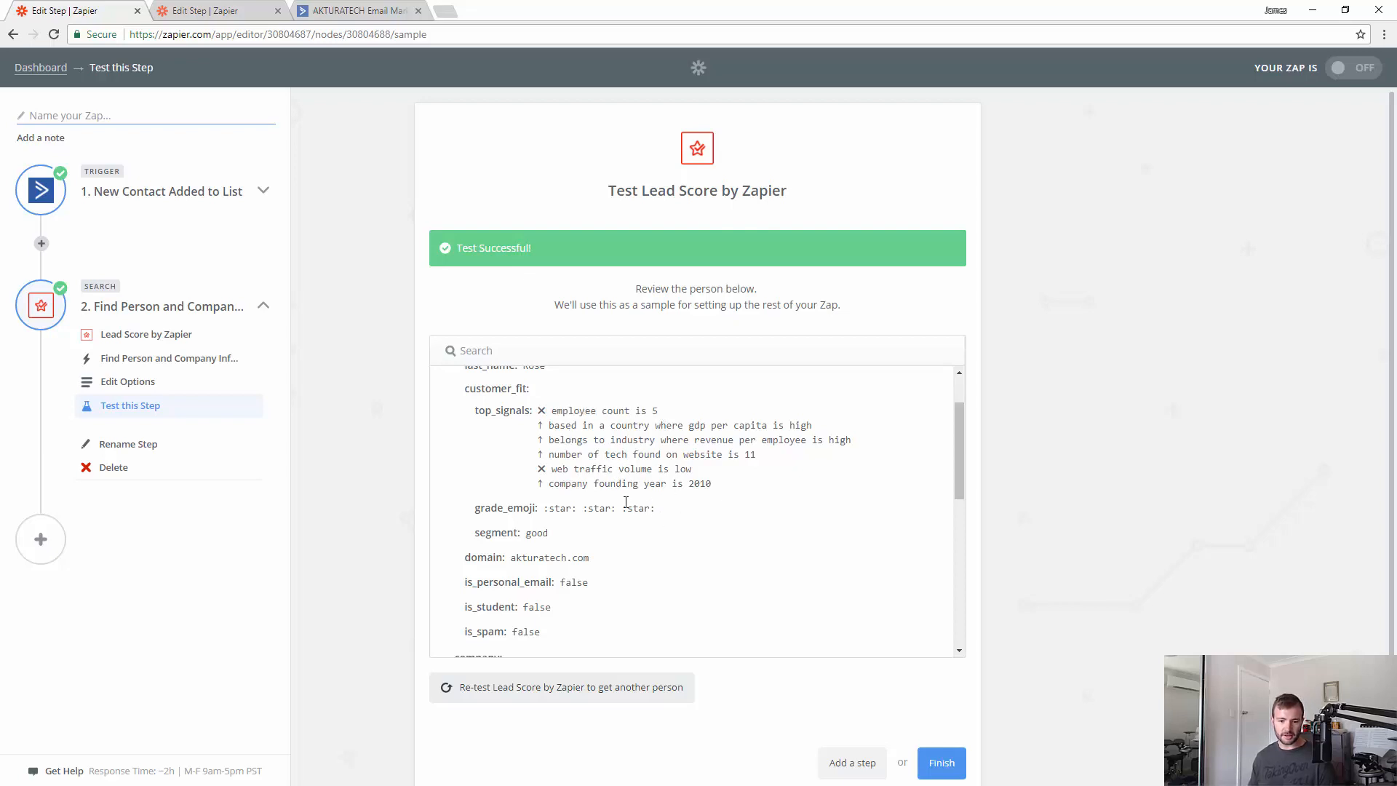
{"action": "left_click_drag", "start_coordinate": [553, 488], "coordinate": [712, 489]}
{"action": "left_click", "coordinate": [723, 493]}
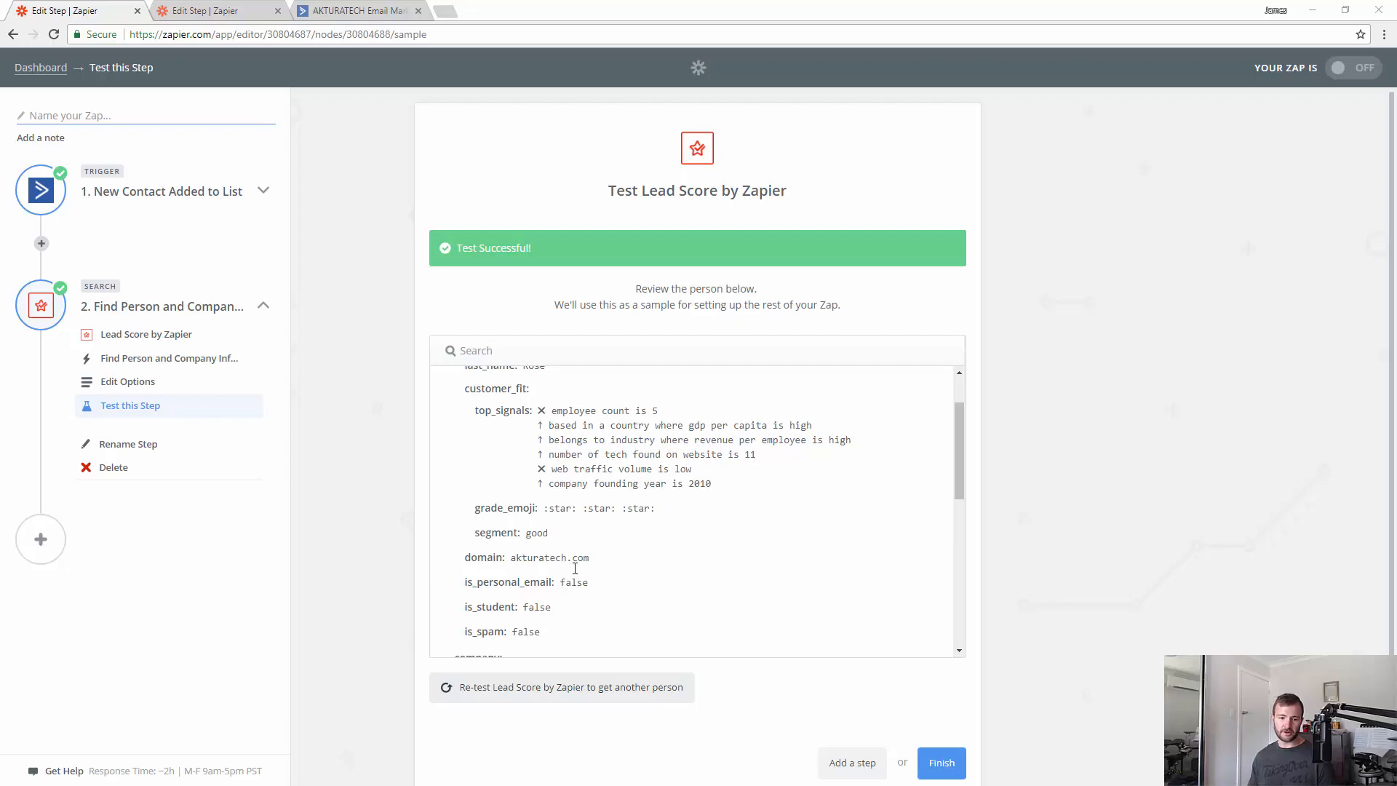
{"action": "scroll", "coordinate": [883, 541], "scroll_direction": "down", "scroll_amount": 3}
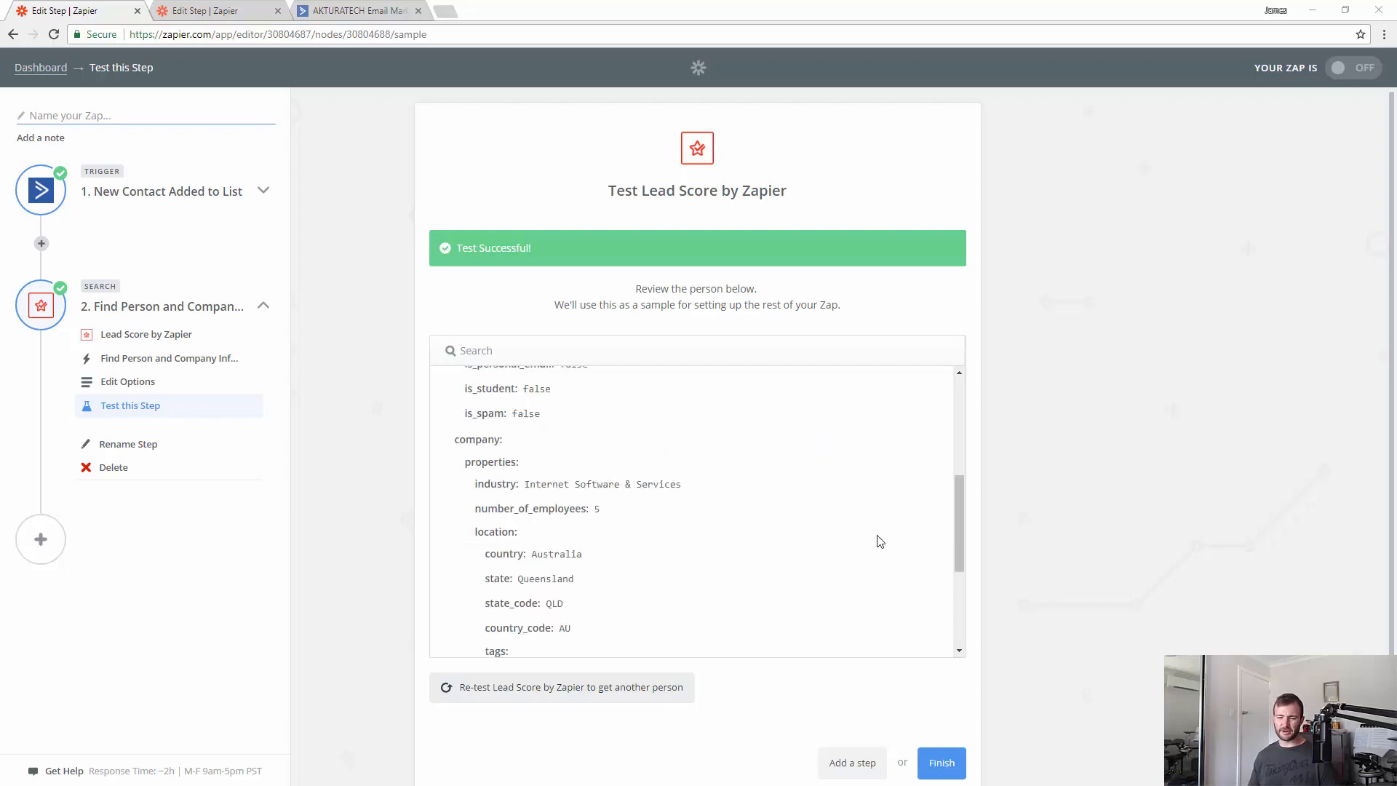
- Check the company's industry and domain values, then finish the Lead Score step
{"action": "left_click_drag", "start_coordinate": [964, 535], "coordinate": [947, 447]}
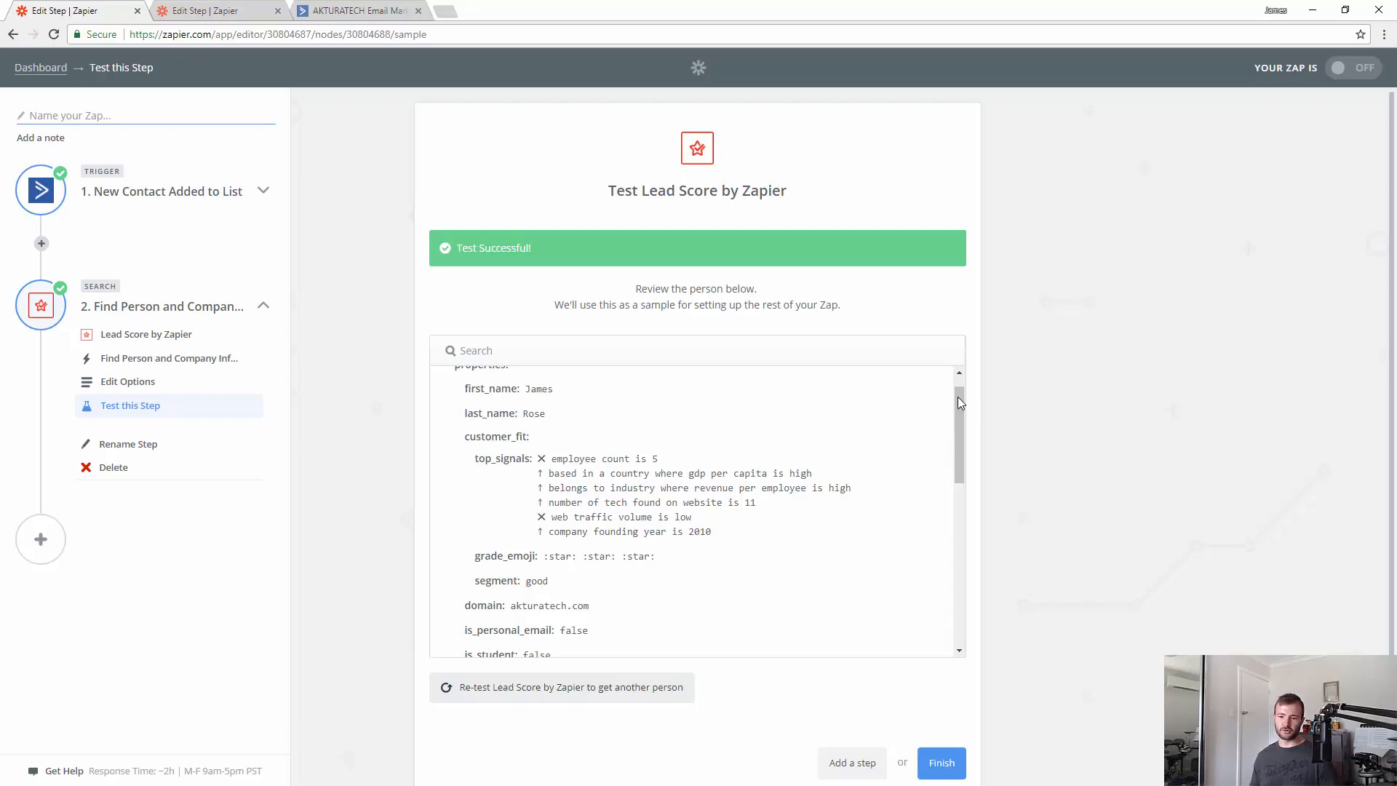
{"action": "left_click_drag", "start_coordinate": [962, 399], "coordinate": [961, 515]}
{"action": "left_click_drag", "start_coordinate": [798, 436], "coordinate": [528, 425]}
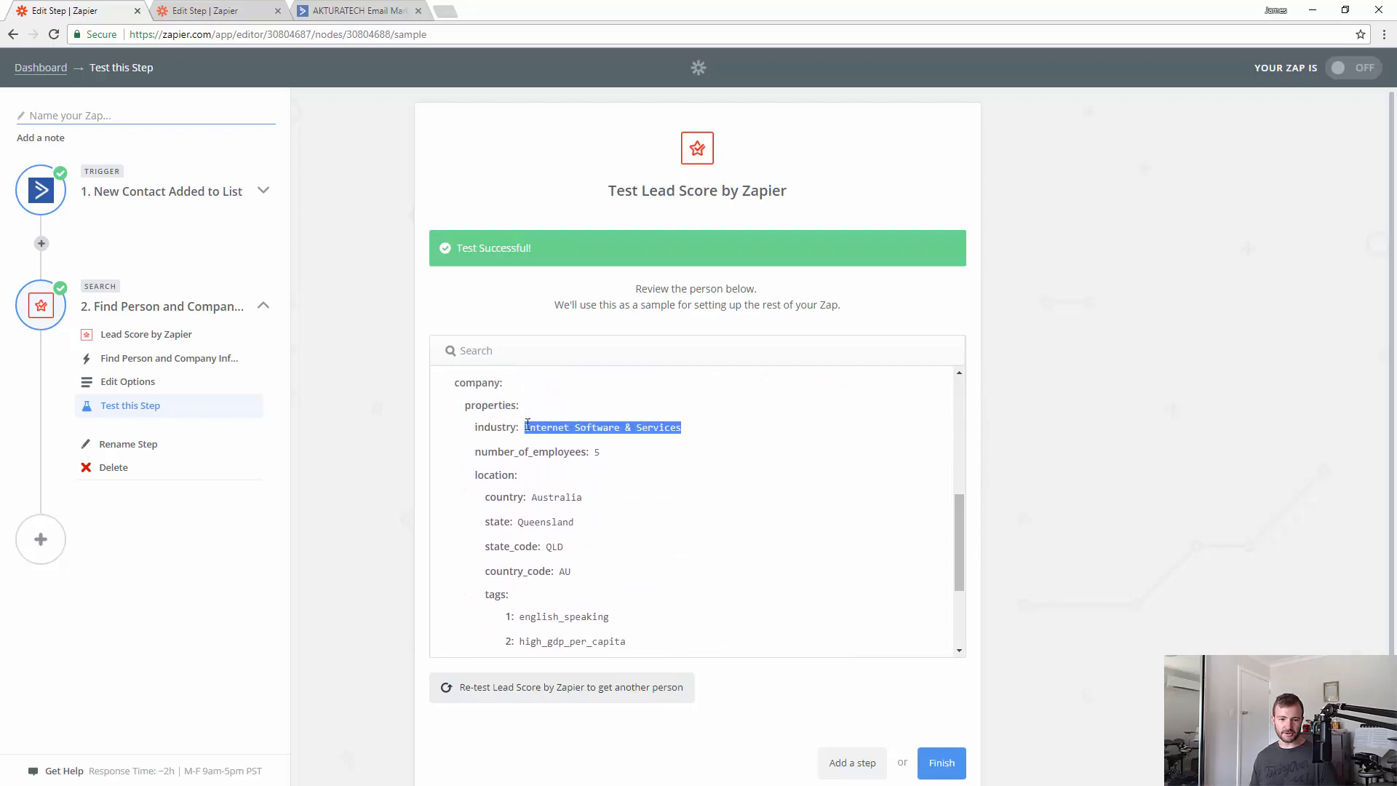
{"action": "left_click", "coordinate": [655, 493]}
{"action": "scroll", "coordinate": [654, 492], "scroll_direction": "down", "scroll_amount": 1}
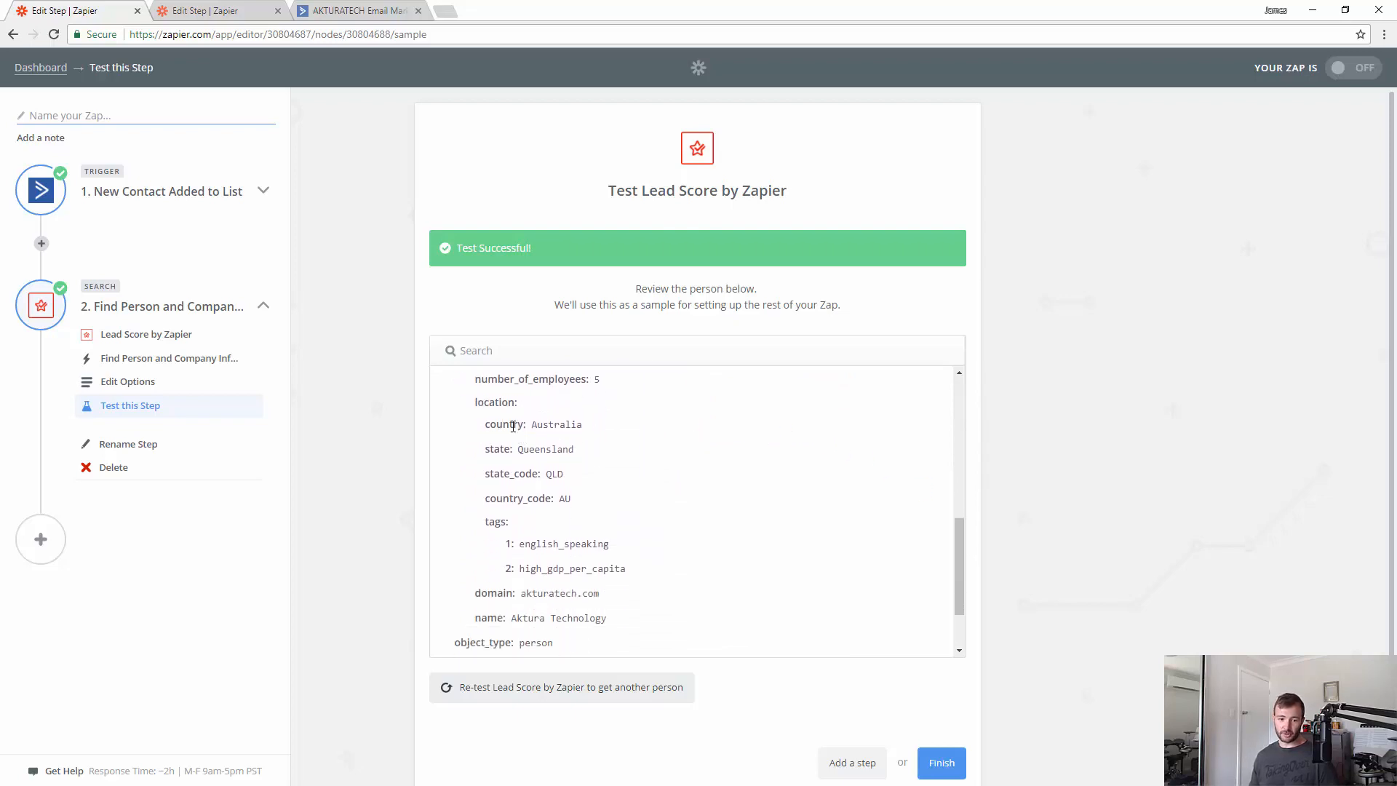
{"action": "scroll", "coordinate": [767, 512], "scroll_direction": "down", "scroll_amount": 1}
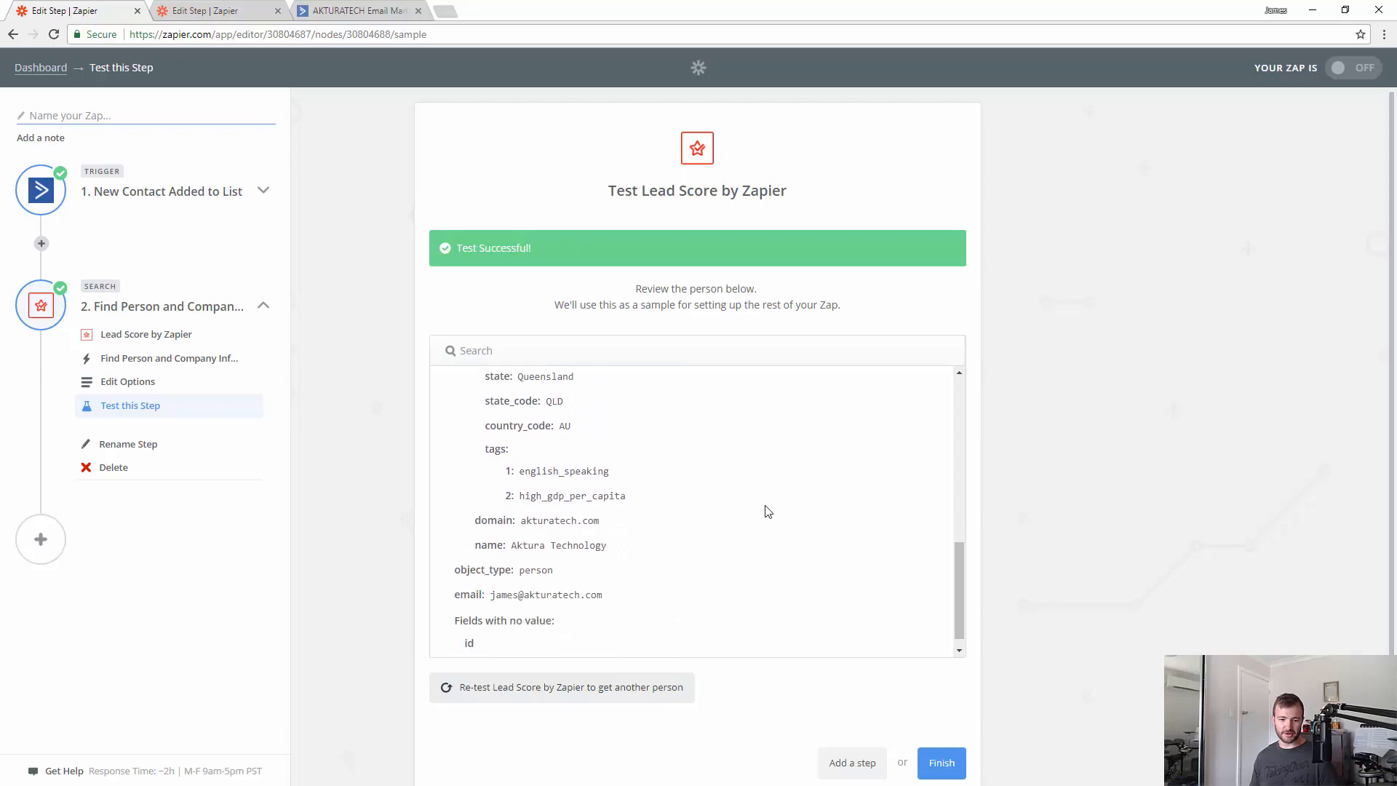
{"action": "scroll", "coordinate": [768, 511], "scroll_direction": "down", "scroll_amount": 1}
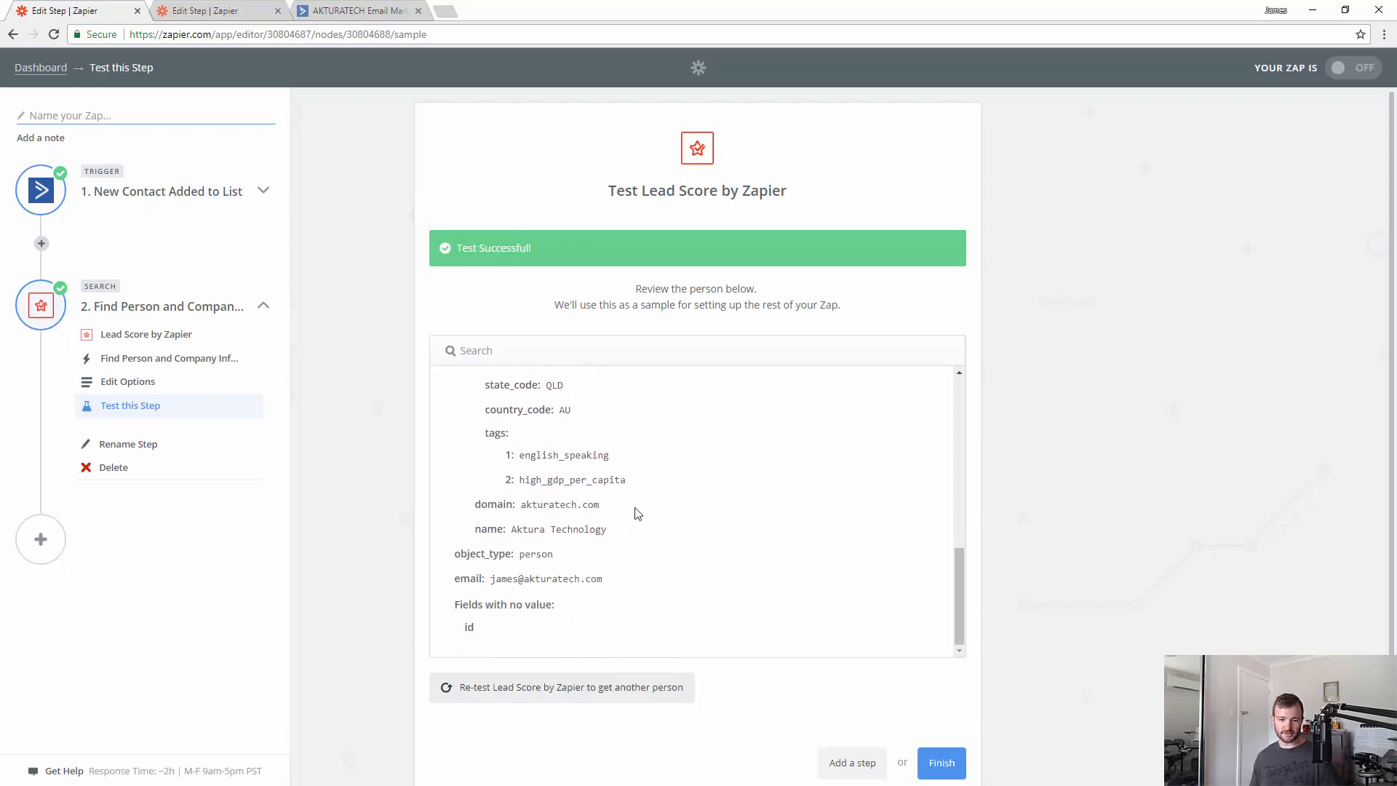
{"action": "left_click_drag", "start_coordinate": [601, 505], "coordinate": [524, 504]}
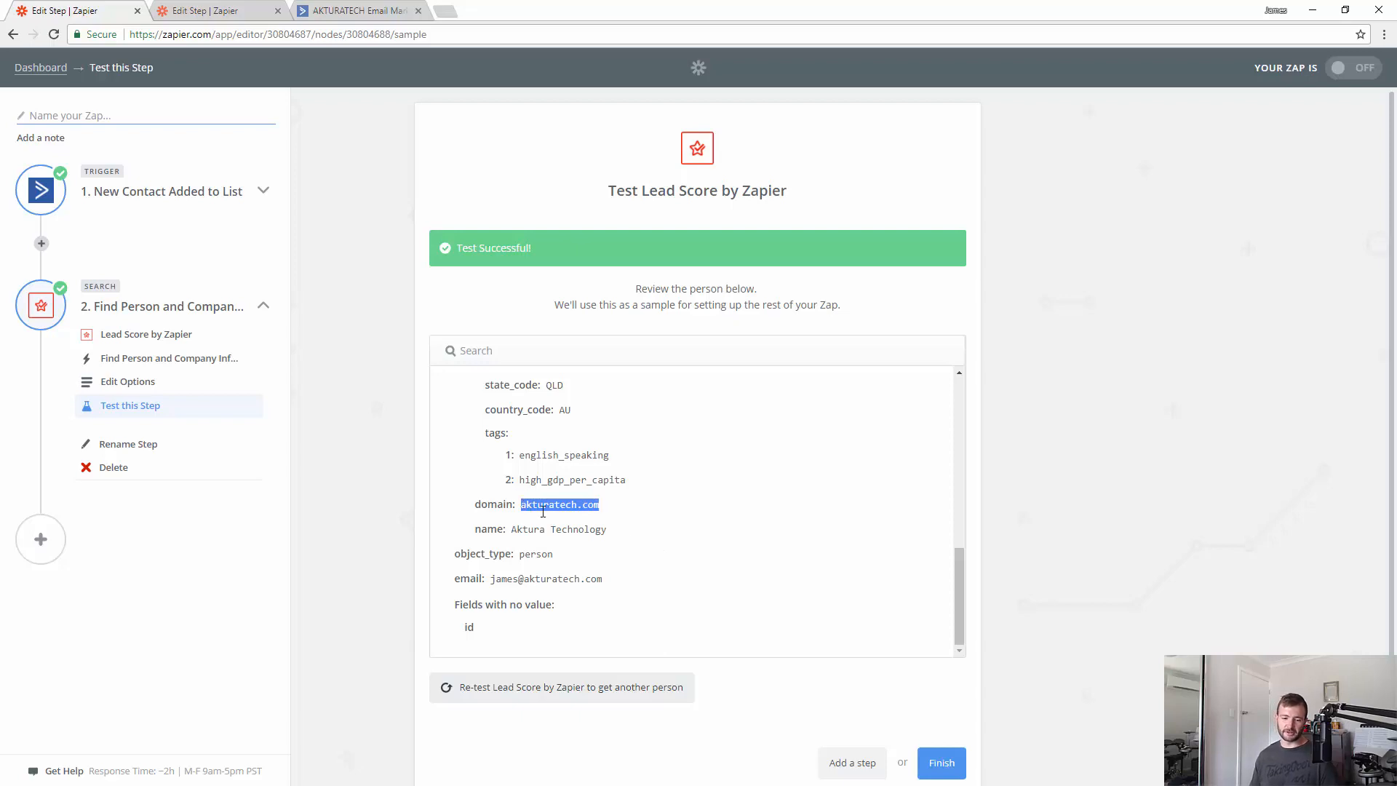
{"action": "left_click", "coordinate": [705, 557]}
{"action": "scroll", "coordinate": [703, 555], "scroll_direction": "up", "scroll_amount": 7}
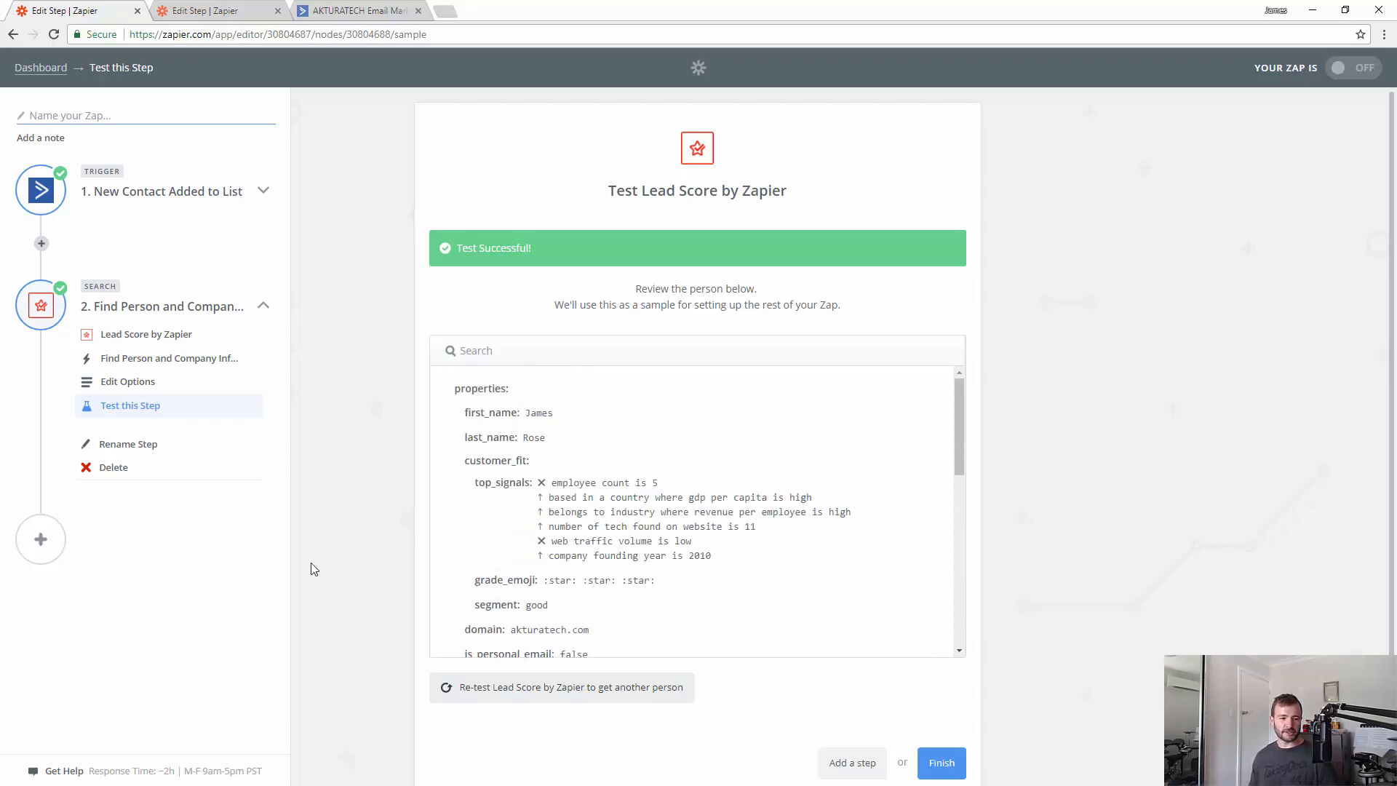
{"action": "left_click", "coordinate": [942, 762]}
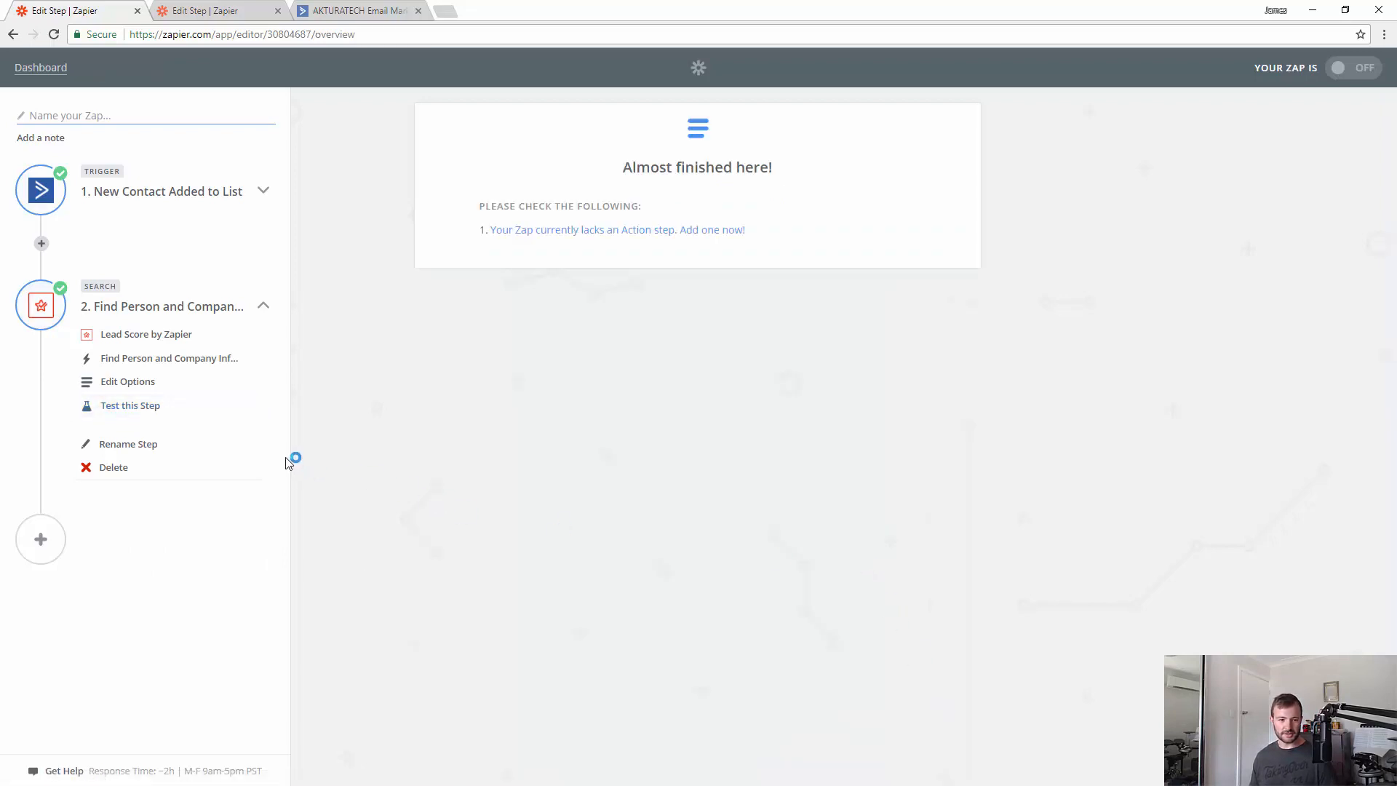
- Add a third step using Filter by Zapier's 'Only continue if…' action
{"action": "left_click", "coordinate": [53, 542]}
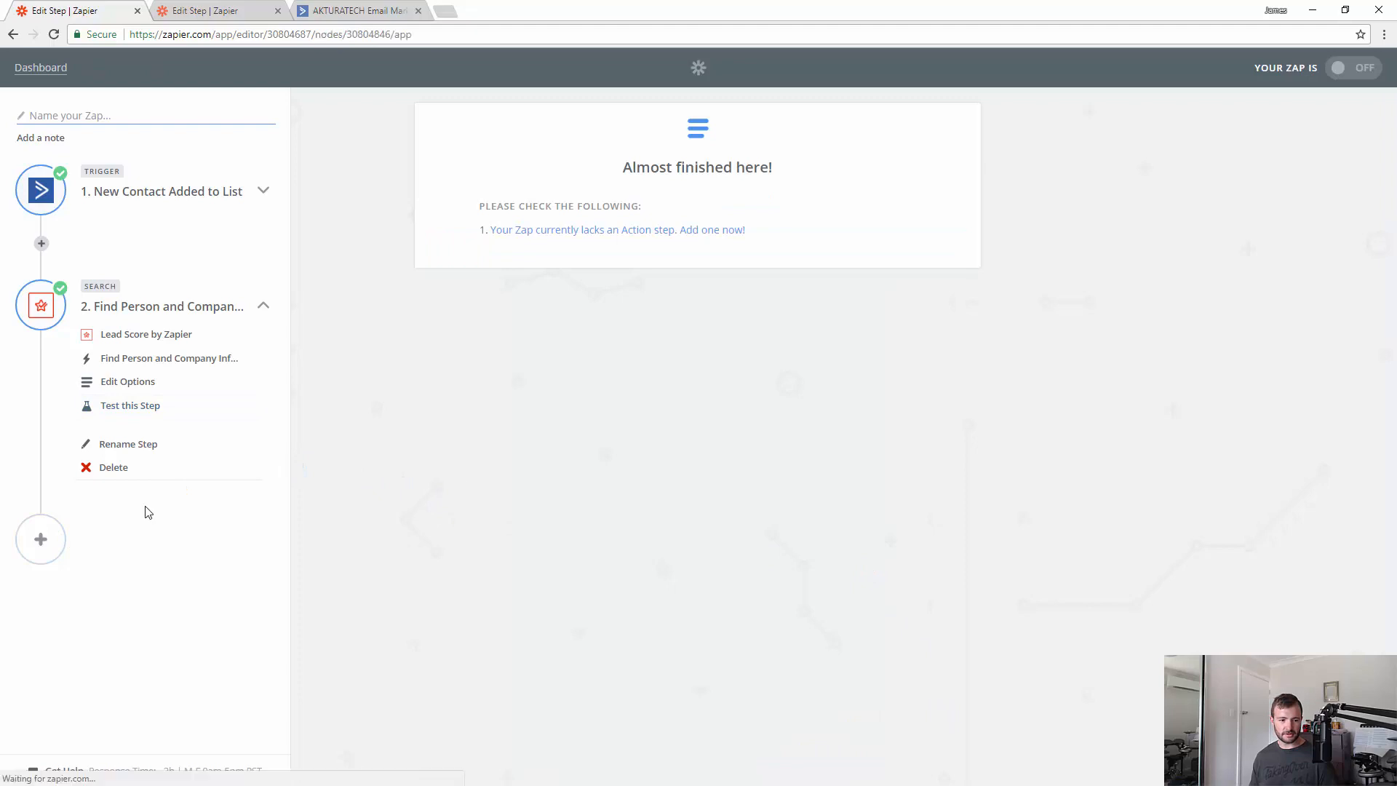
{"action": "left_click", "coordinate": [561, 188]}
{"action": "type", "text": "fi"}
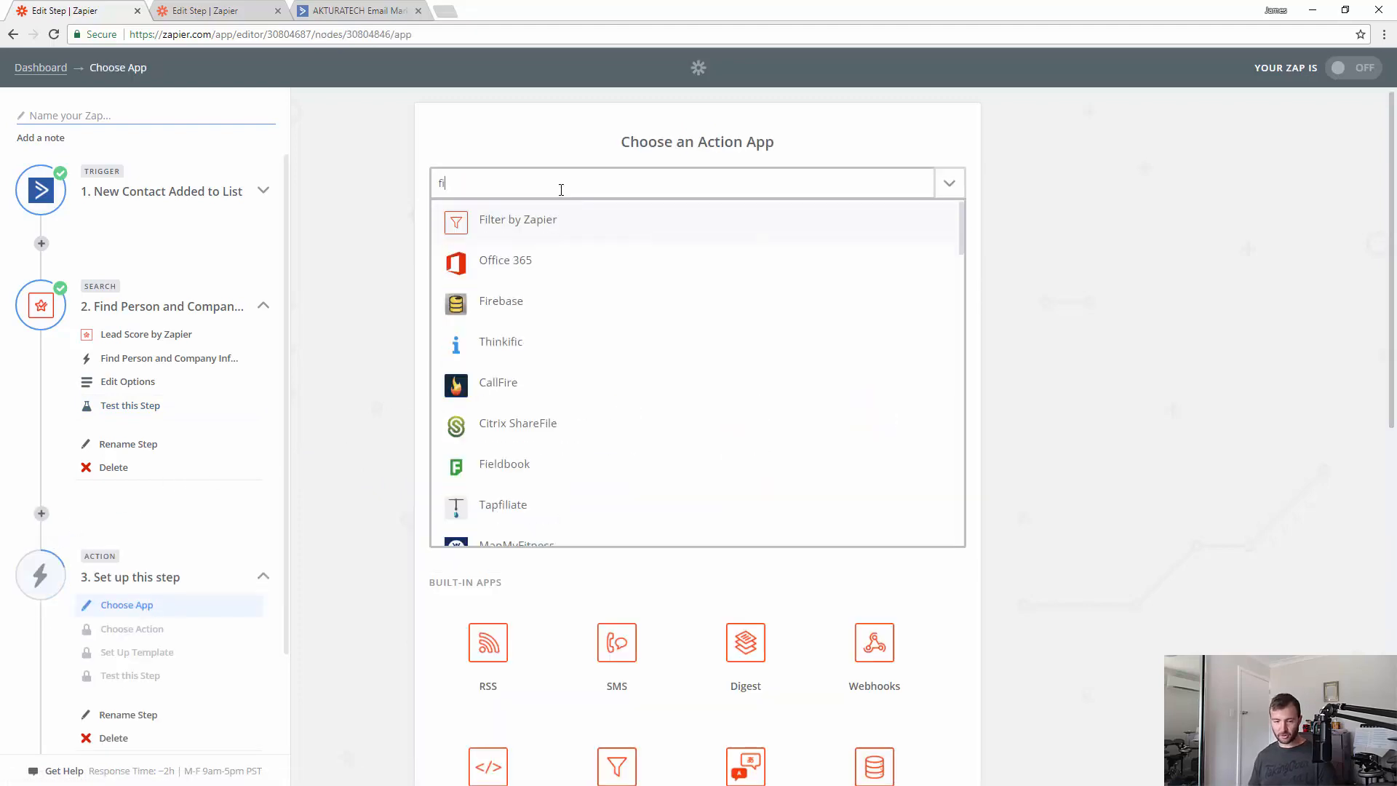
{"action": "type", "text": "lter"}
{"action": "left_click", "coordinate": [602, 227]}
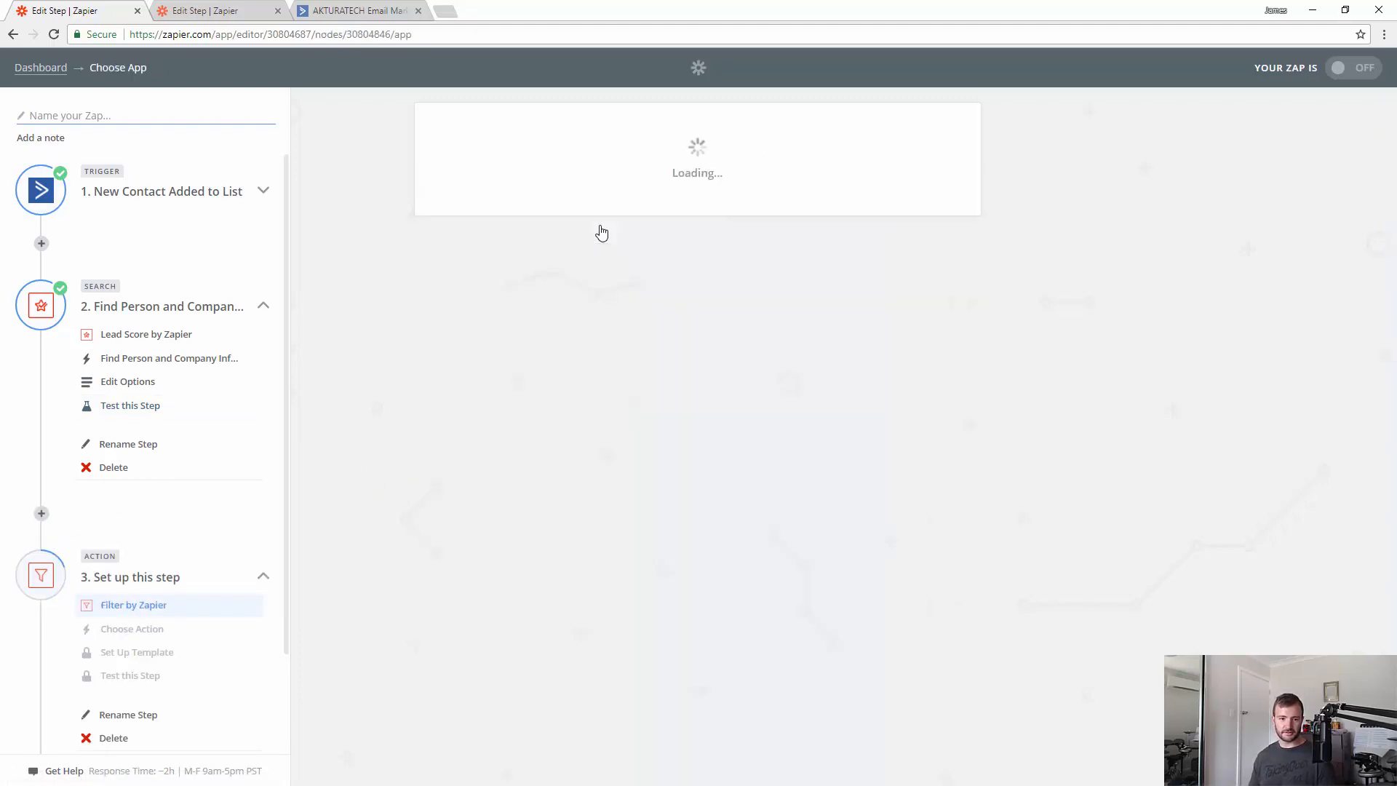
{"action": "scroll", "coordinate": [190, 629], "scroll_direction": "down", "scroll_amount": 1}
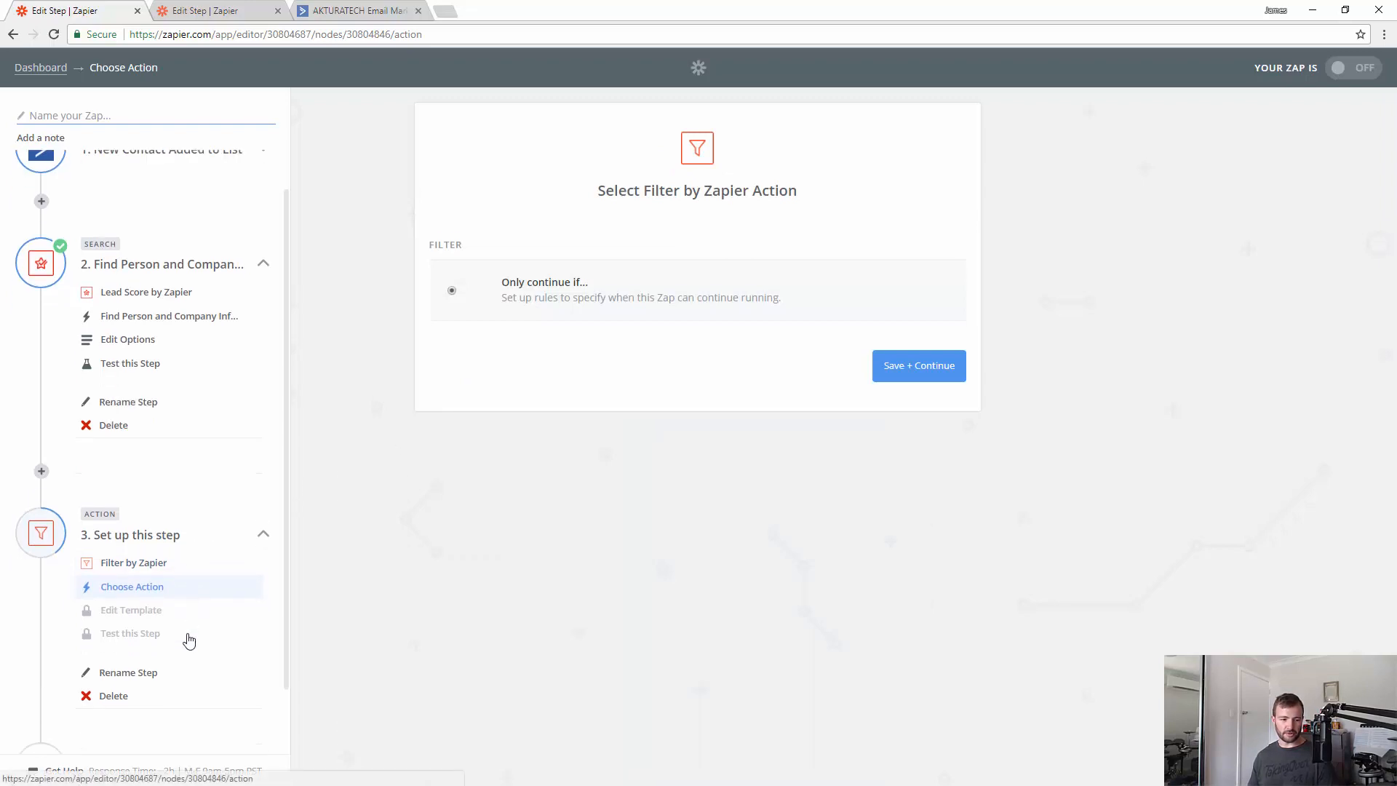
{"action": "left_click", "coordinate": [930, 366]}
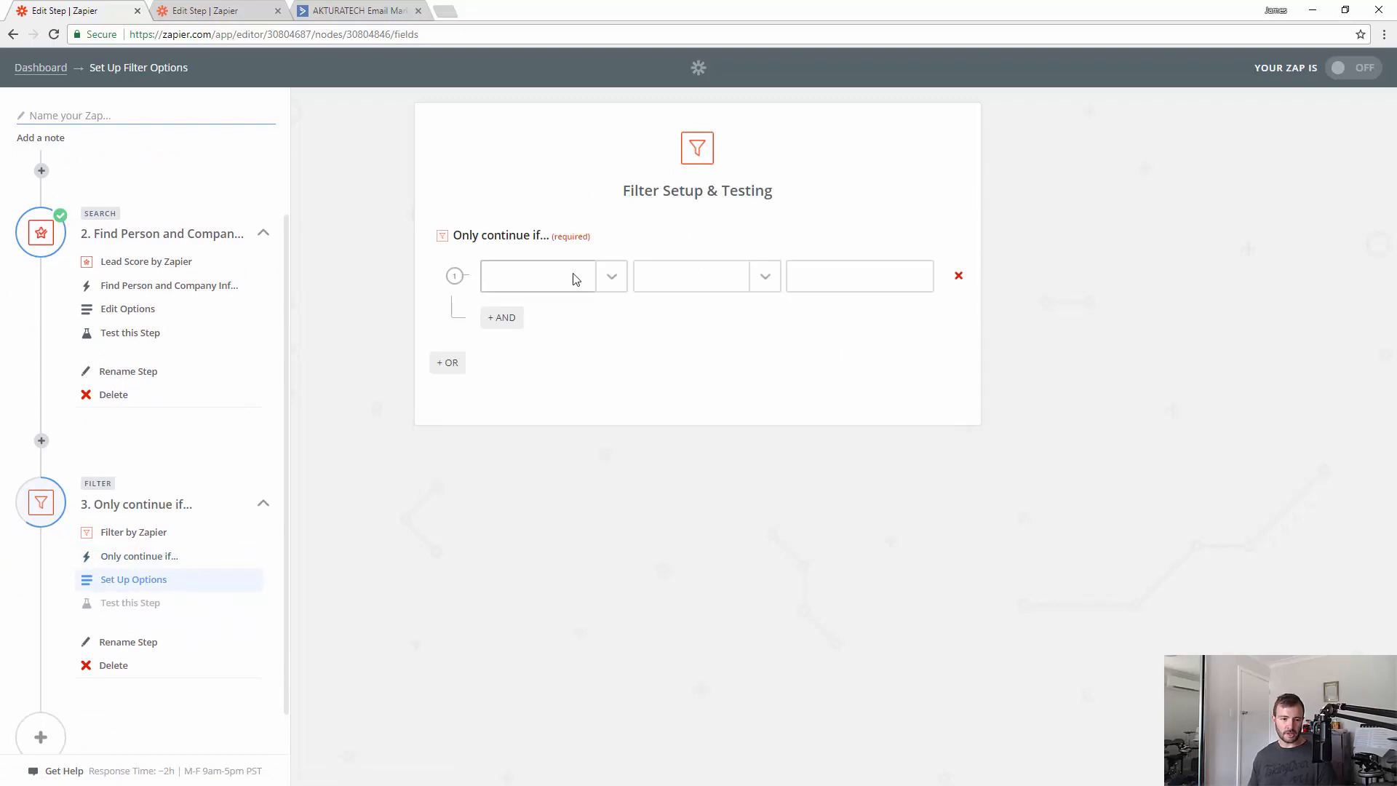
- Filter on Company Properties Number Of Employees (Number) Greater than 4
{"action": "left_click", "coordinate": [576, 280]}
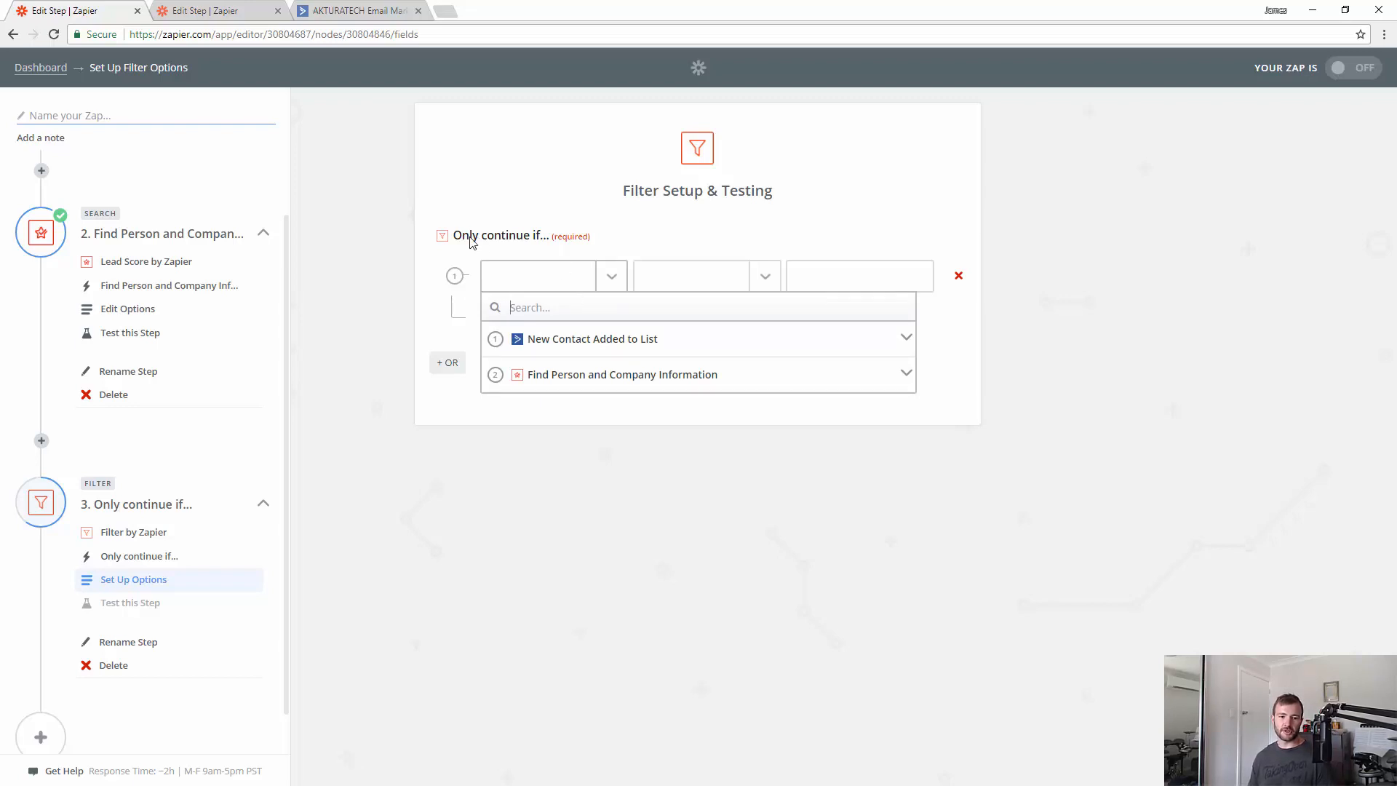
{"action": "left_click", "coordinate": [655, 388]}
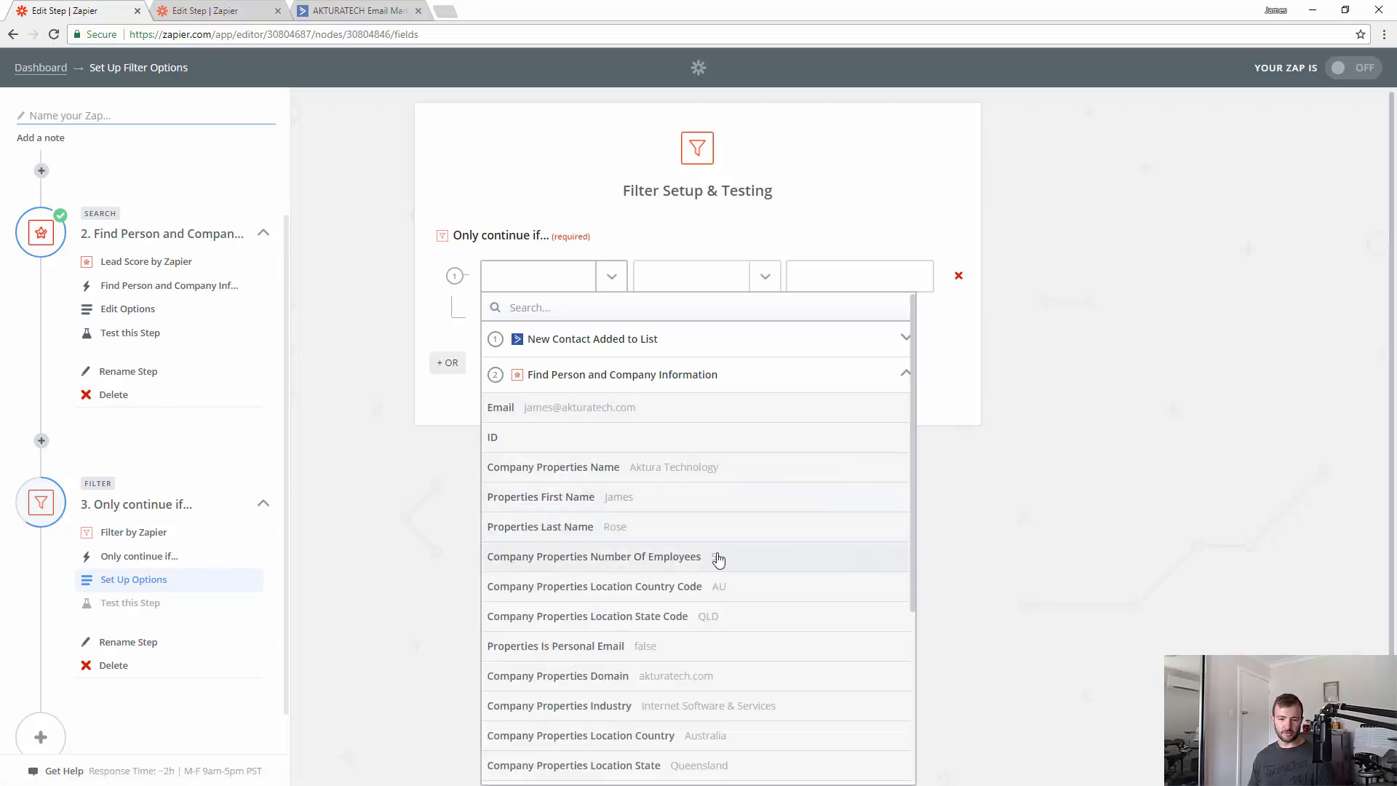
{"action": "left_click", "coordinate": [667, 559]}
{"action": "left_click", "coordinate": [739, 275]}
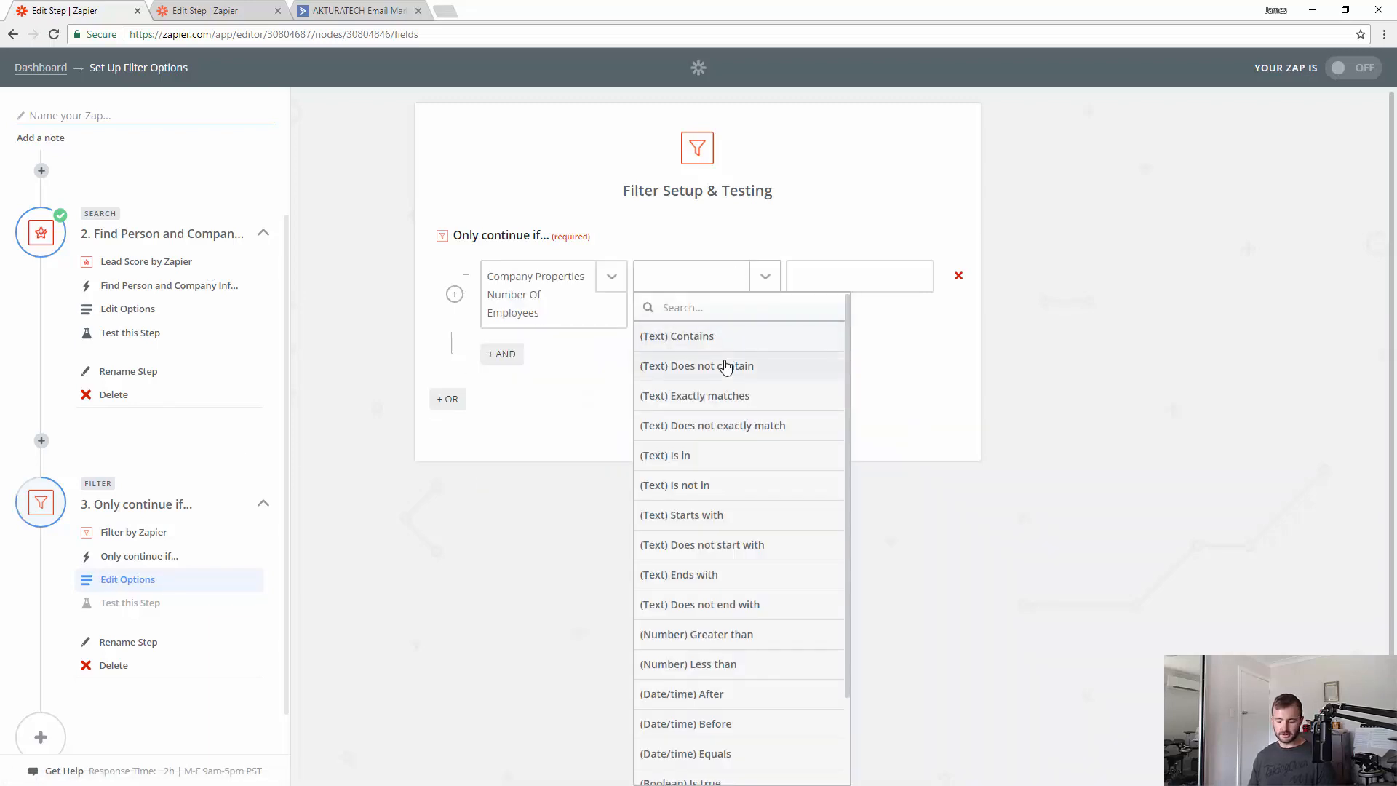
{"action": "type", "text": "gre"}
{"action": "left_click", "coordinate": [725, 340]}
{"action": "left_click", "coordinate": [813, 289]}
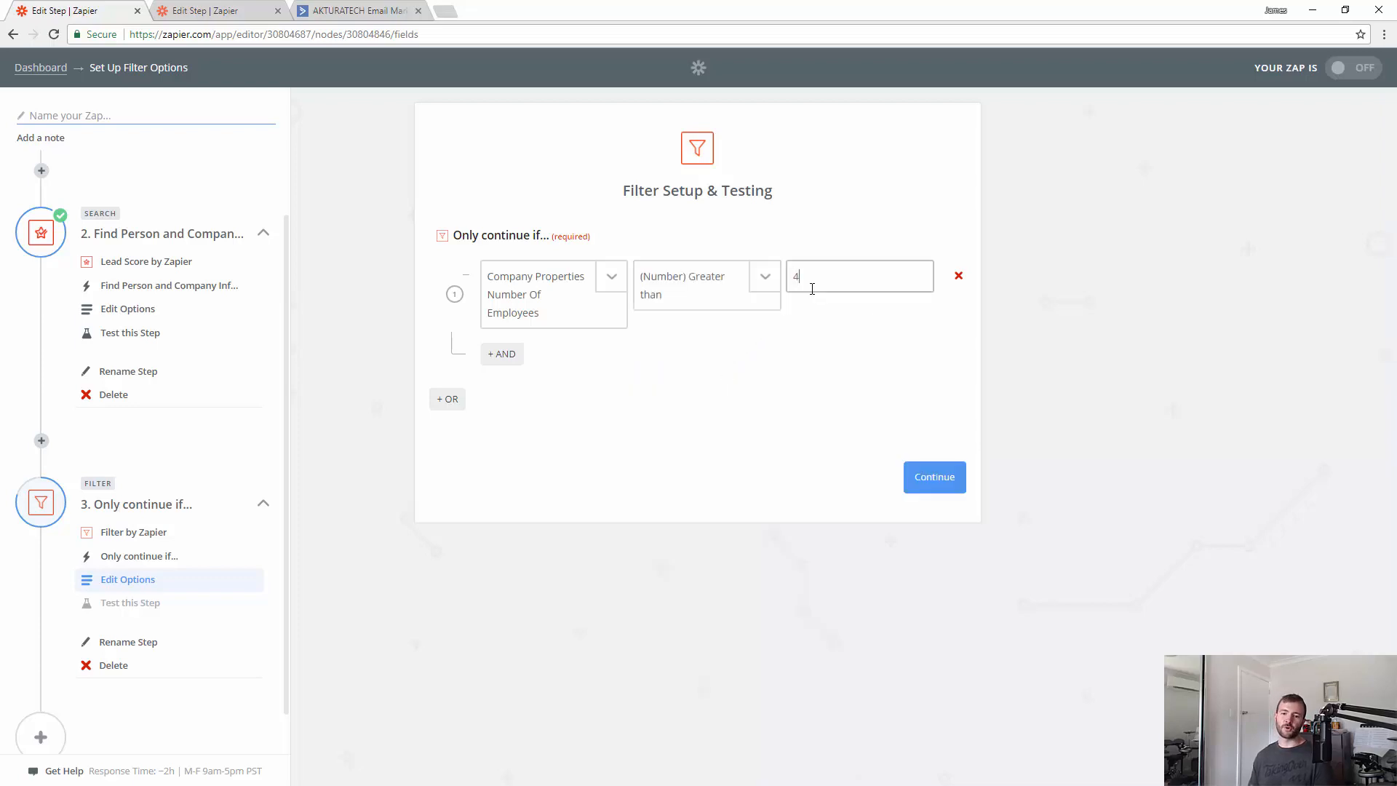
{"action": "type", "text": "4"}
{"action": "left_click", "coordinate": [799, 366]}
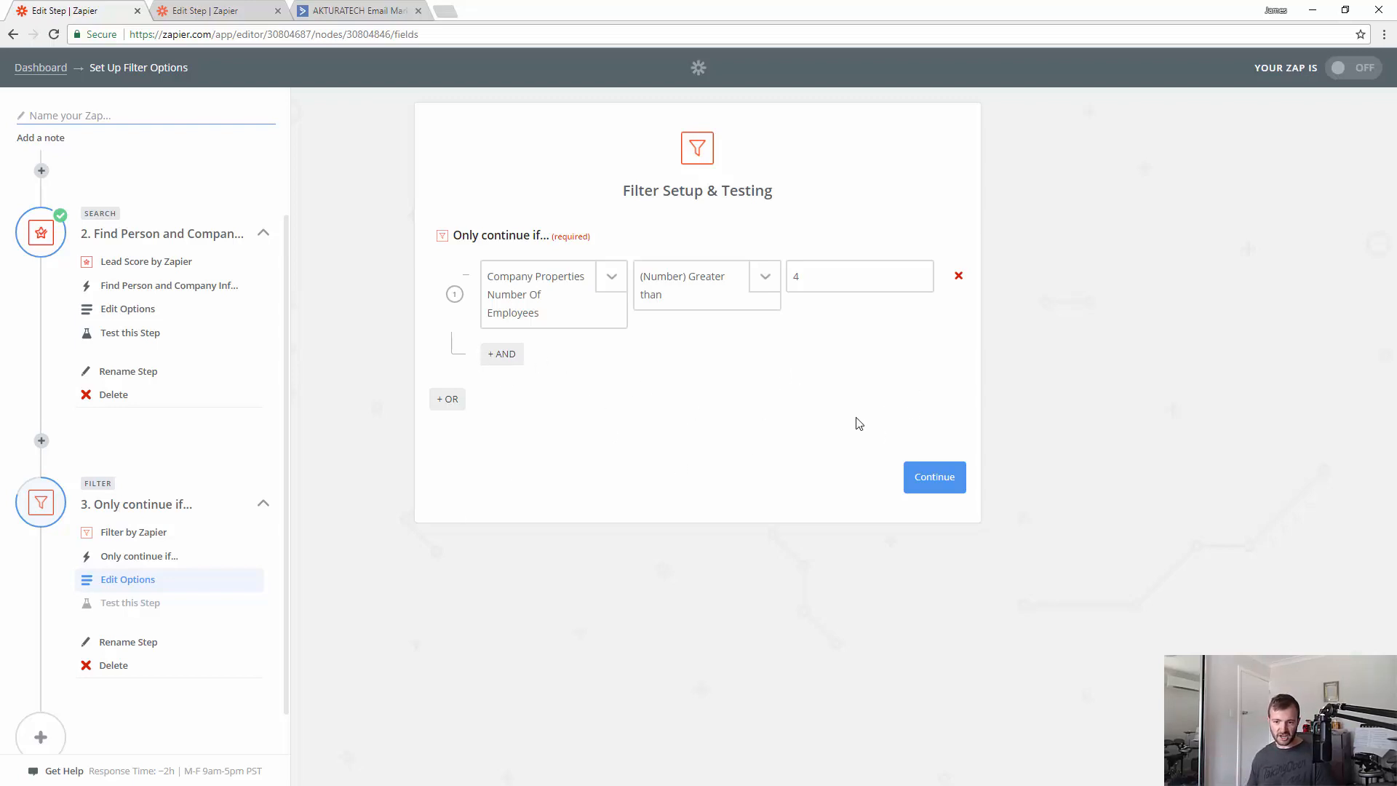
{"action": "left_click", "coordinate": [934, 477]}
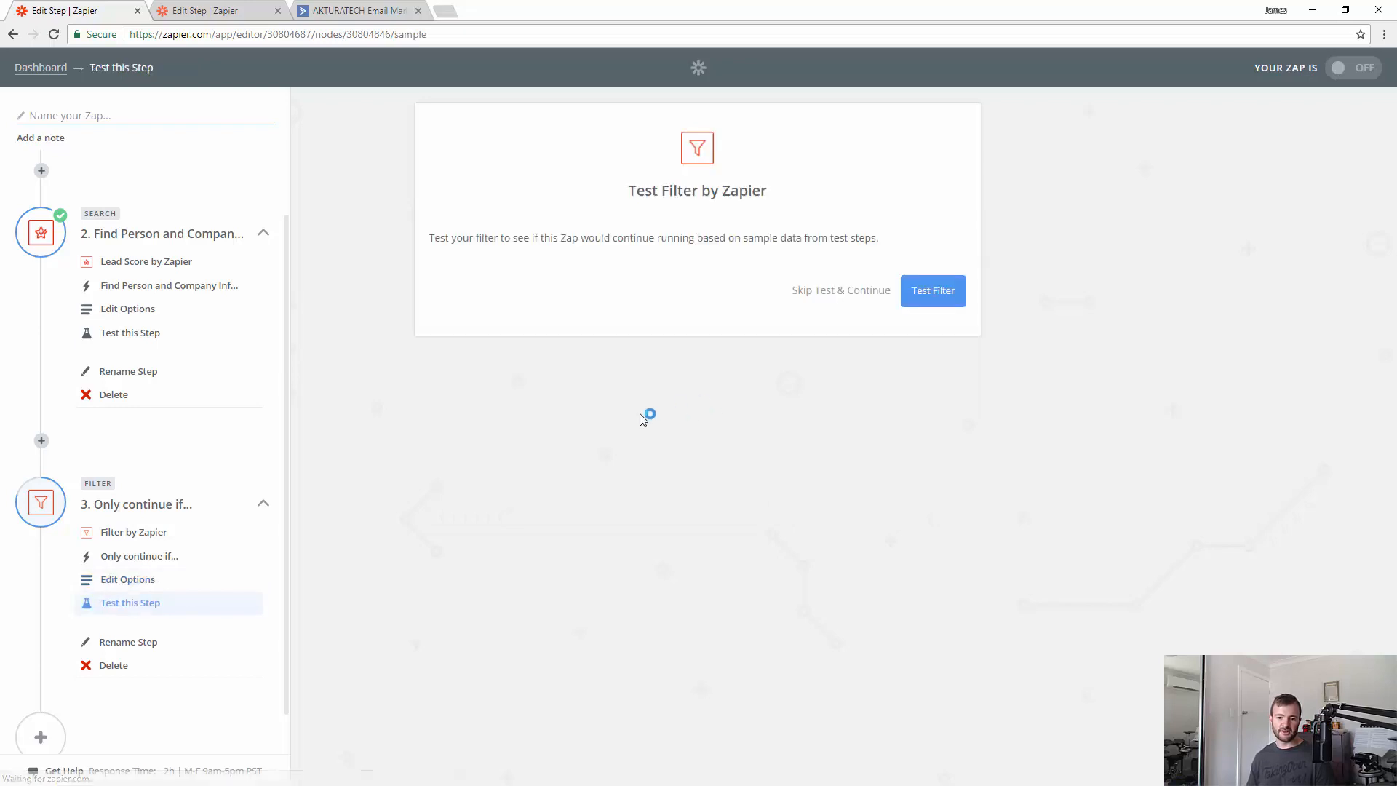
- Test the filter, raise the employee threshold from 4 to 5, and retest it
{"action": "left_click", "coordinate": [913, 289]}
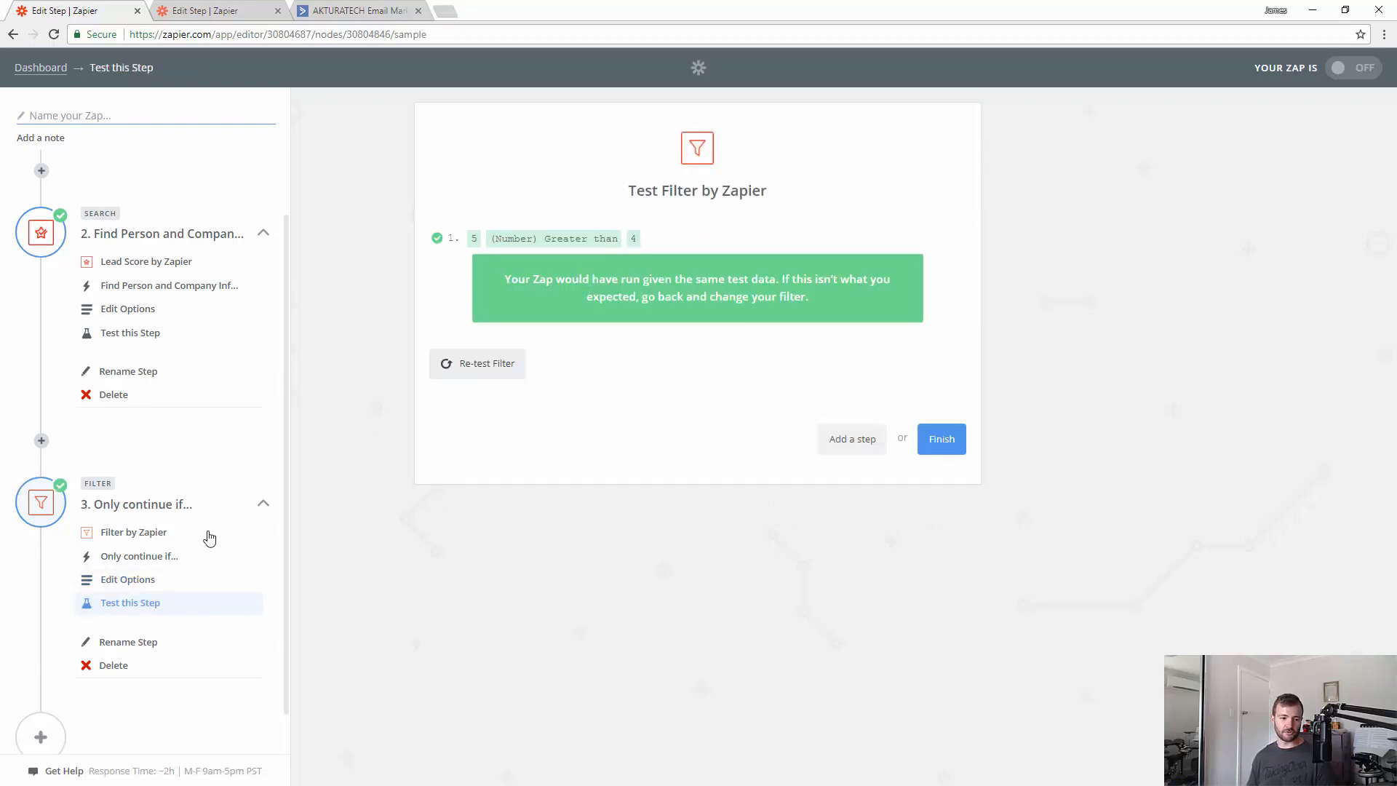
{"action": "left_click", "coordinate": [146, 582]}
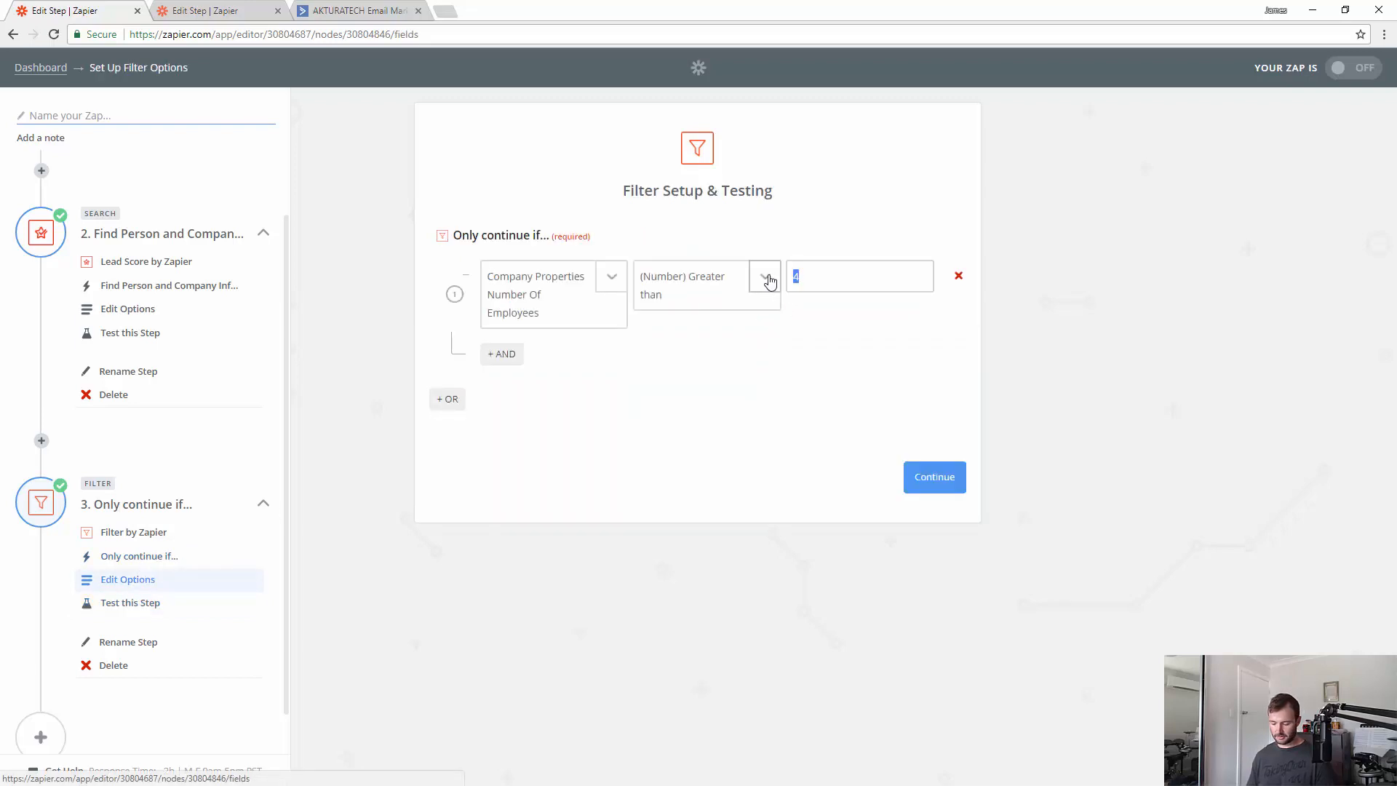
{"action": "left_click", "coordinate": [937, 486]}
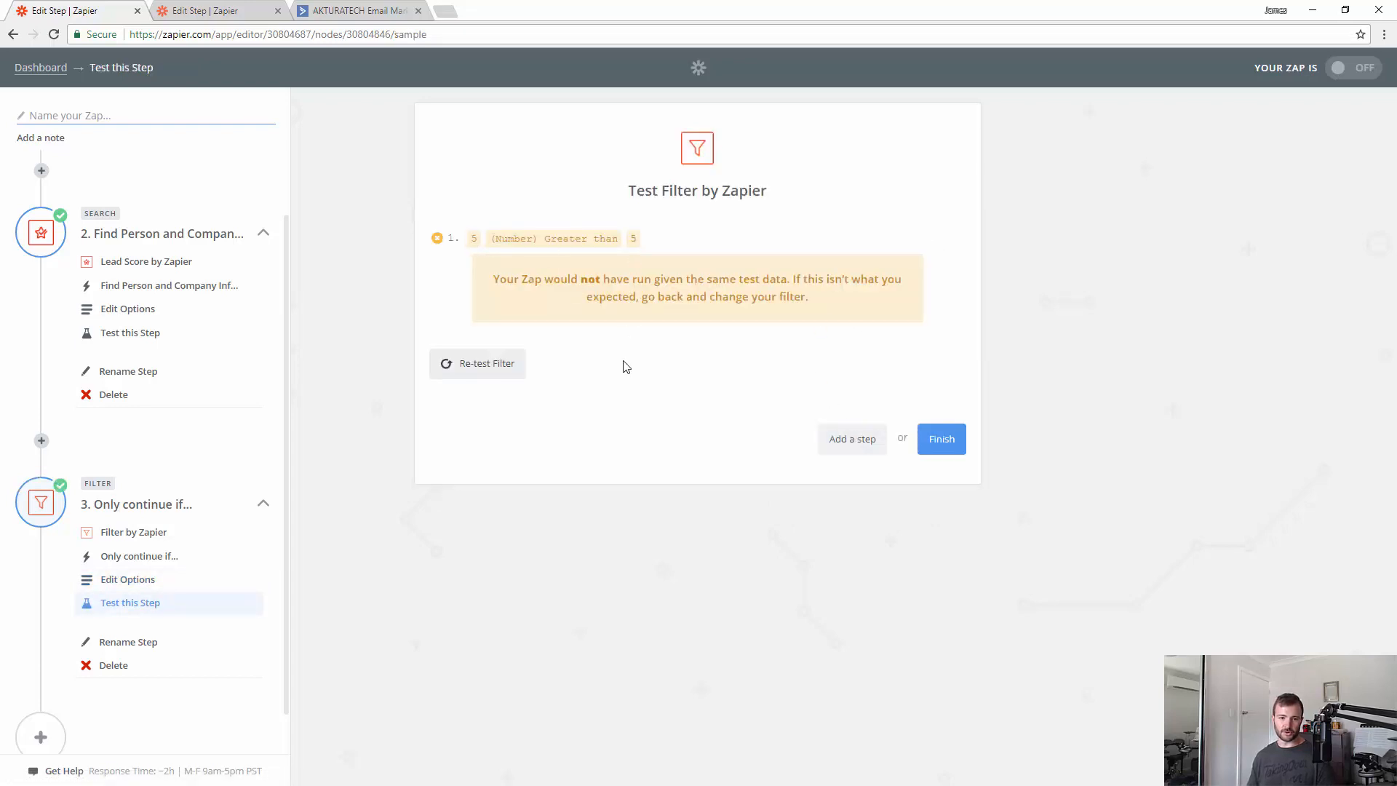
{"action": "left_click", "coordinate": [138, 580]}
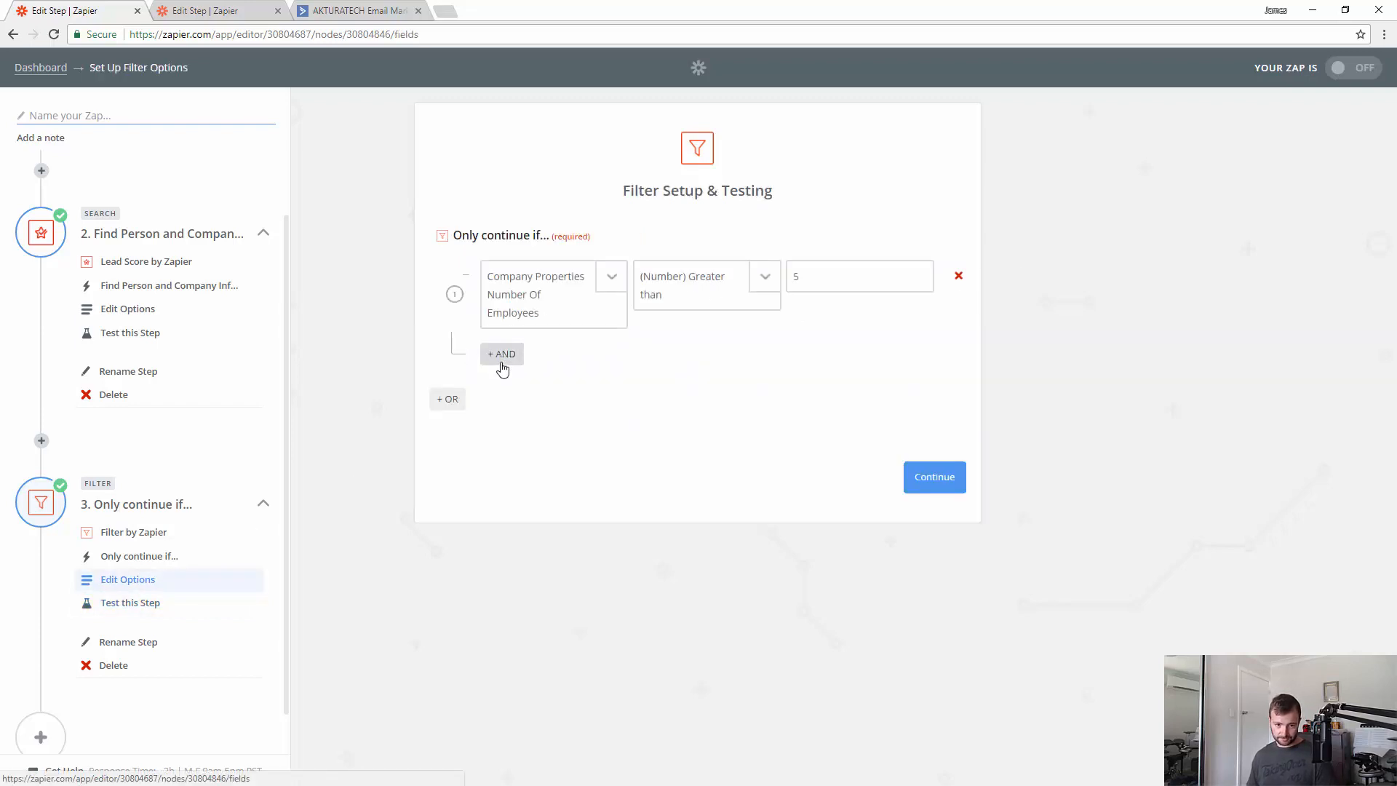
- Add a second AND condition checking Properties Customer Fit Segment from the lookup step
{"action": "left_click", "coordinate": [501, 358]}
{"action": "left_click", "coordinate": [539, 376]}
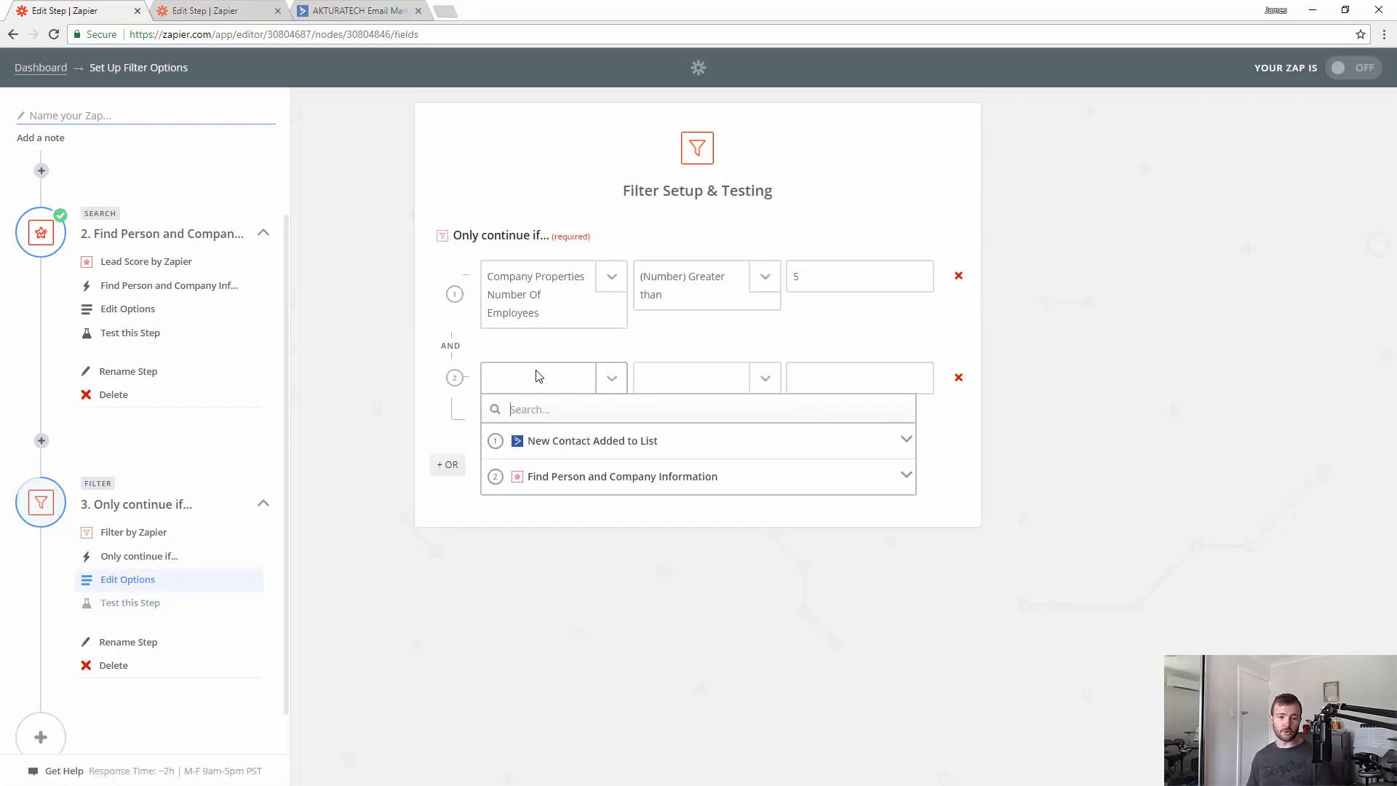
{"action": "left_click", "coordinate": [799, 476]}
{"action": "scroll", "coordinate": [786, 568], "scroll_direction": "down", "scroll_amount": 1}
{"action": "scroll", "coordinate": [727, 608], "scroll_direction": "down", "scroll_amount": 1}
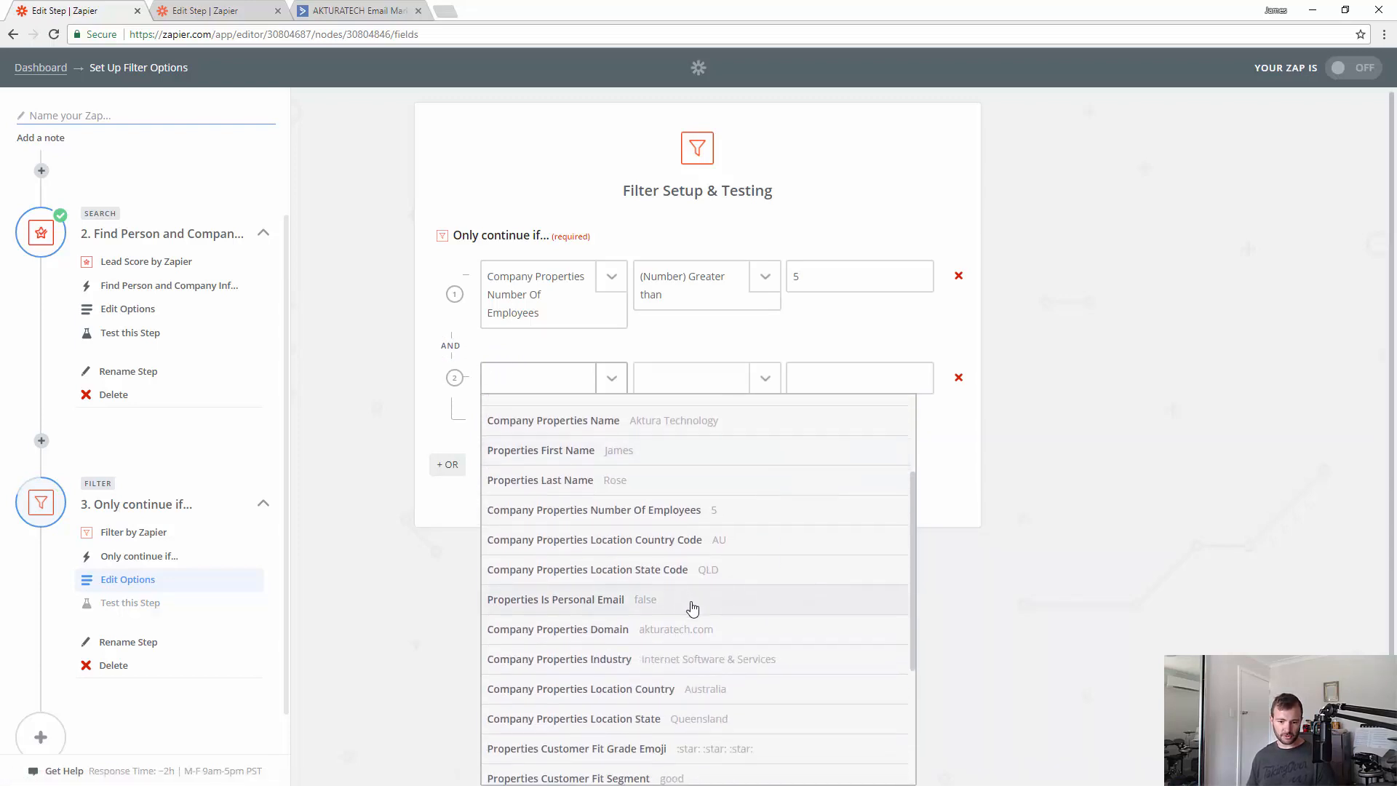
{"action": "scroll", "coordinate": [713, 618], "scroll_direction": "down", "scroll_amount": 1}
{"action": "scroll", "coordinate": [735, 659], "scroll_direction": "down", "scroll_amount": 1}
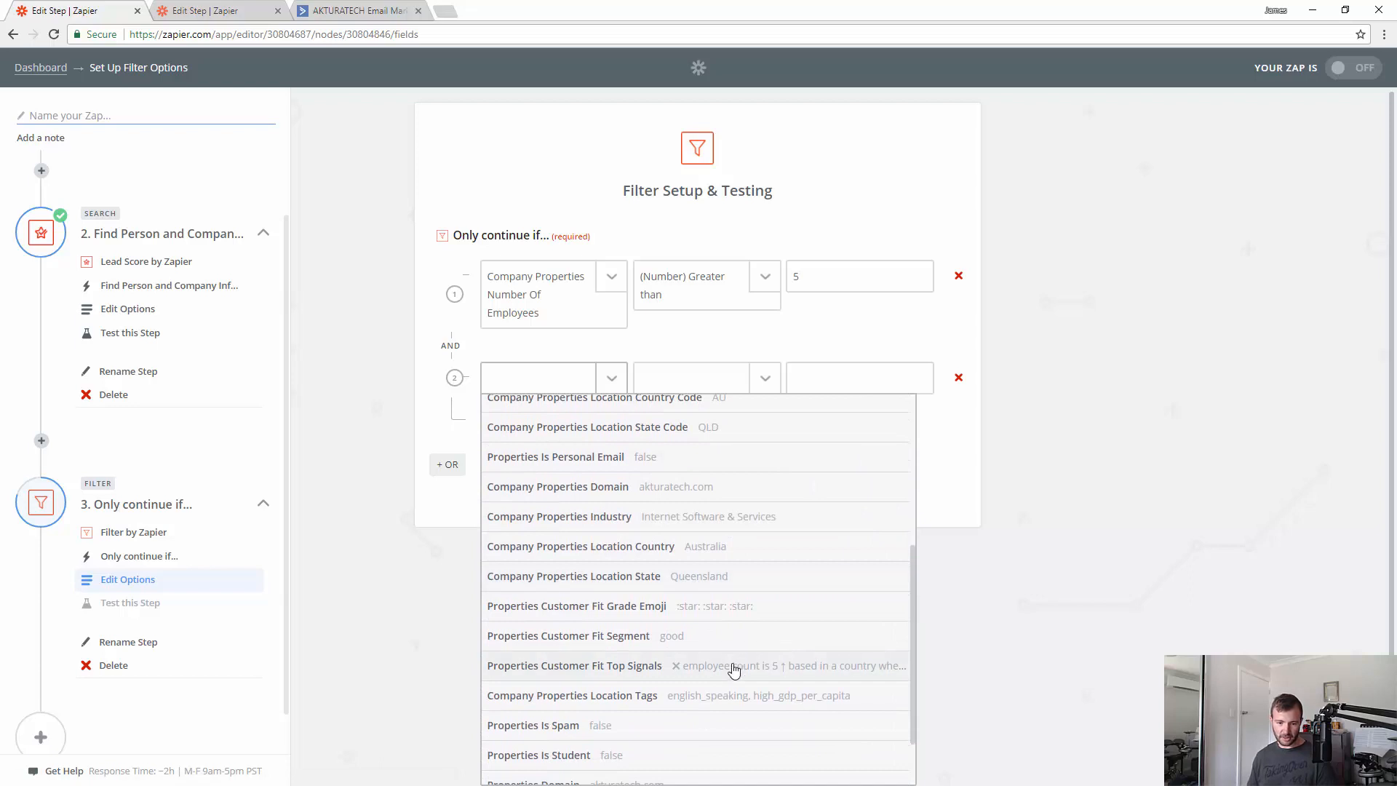
{"action": "scroll", "coordinate": [733, 664], "scroll_direction": "down", "scroll_amount": 1}
{"action": "scroll", "coordinate": [774, 621], "scroll_direction": "up", "scroll_amount": 3}
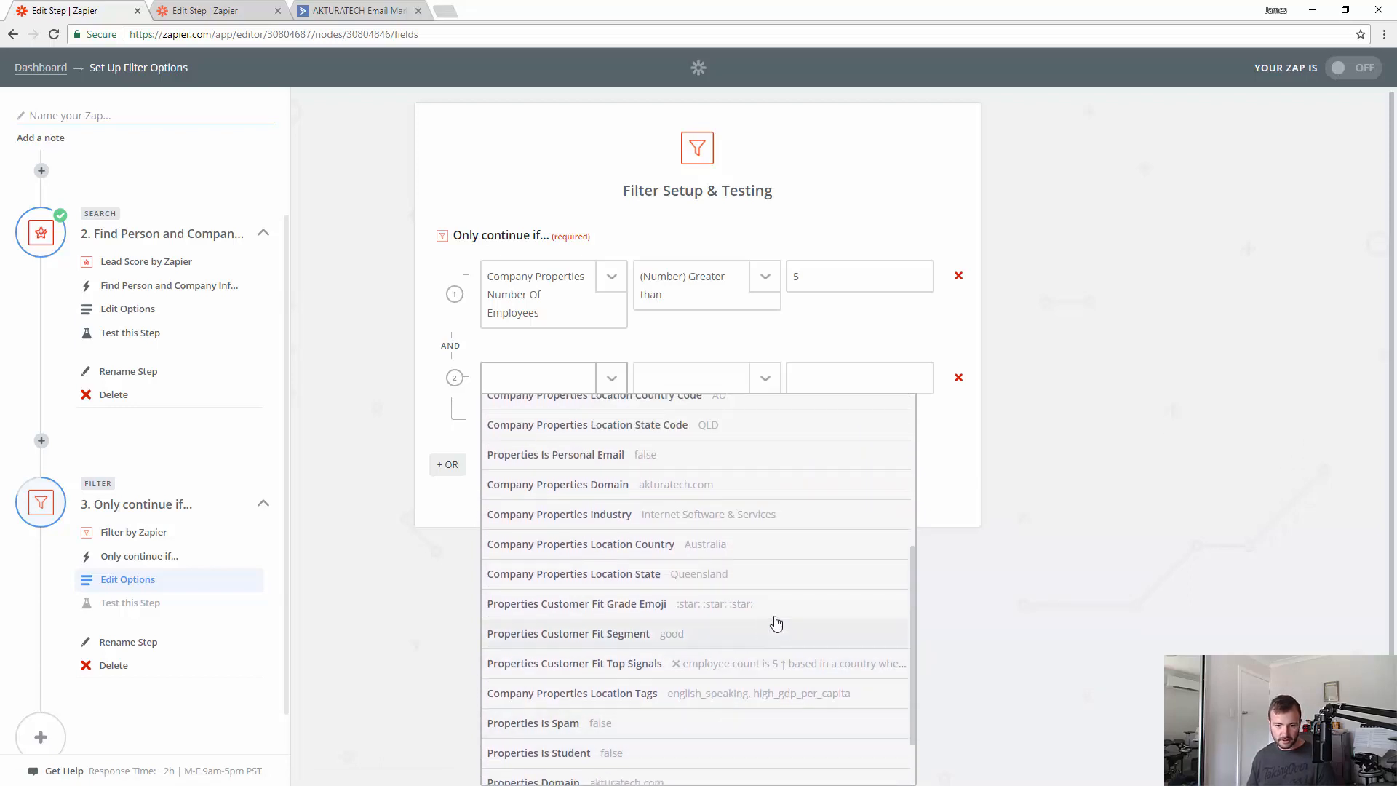
{"action": "scroll", "coordinate": [822, 608], "scroll_direction": "up", "scroll_amount": 1}
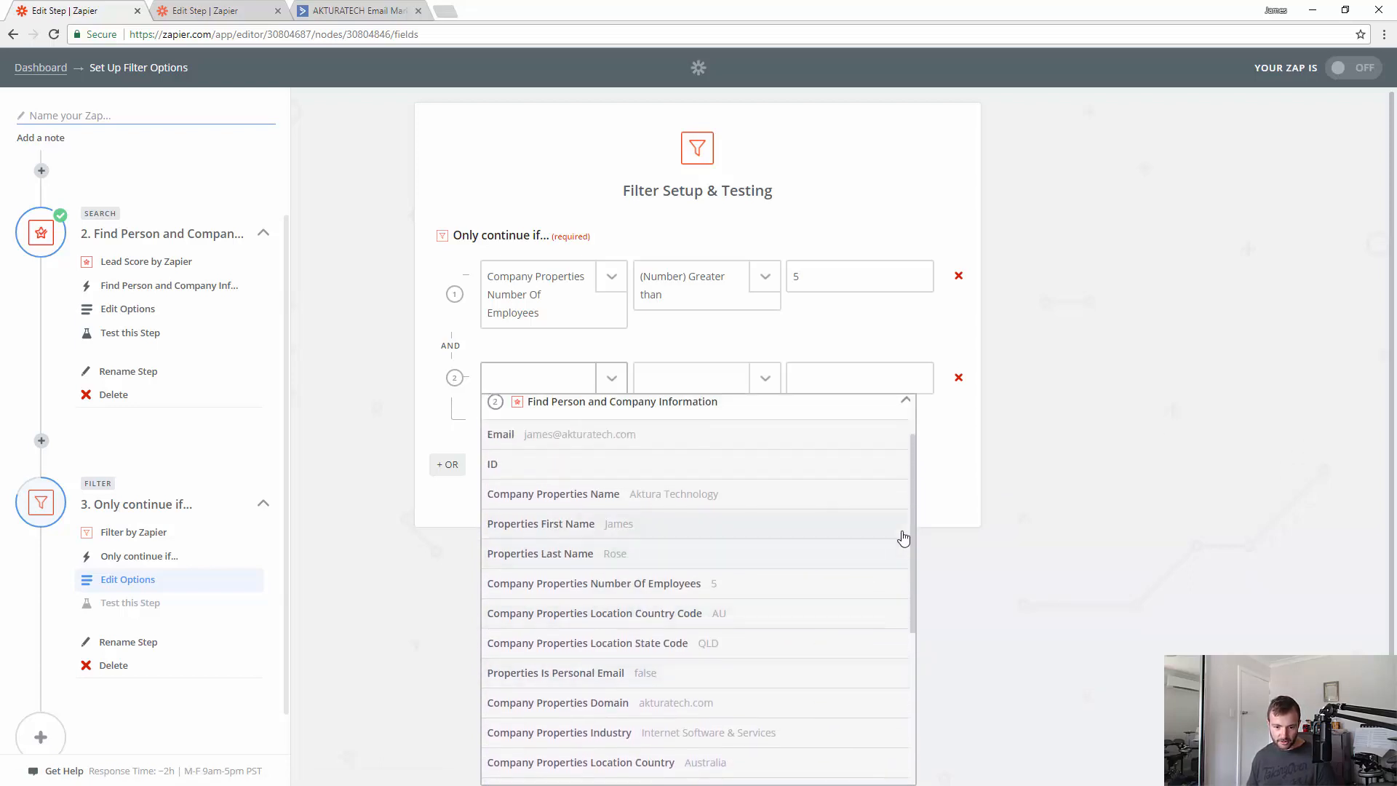
{"action": "scroll", "coordinate": [911, 539], "scroll_direction": "down", "scroll_amount": 2}
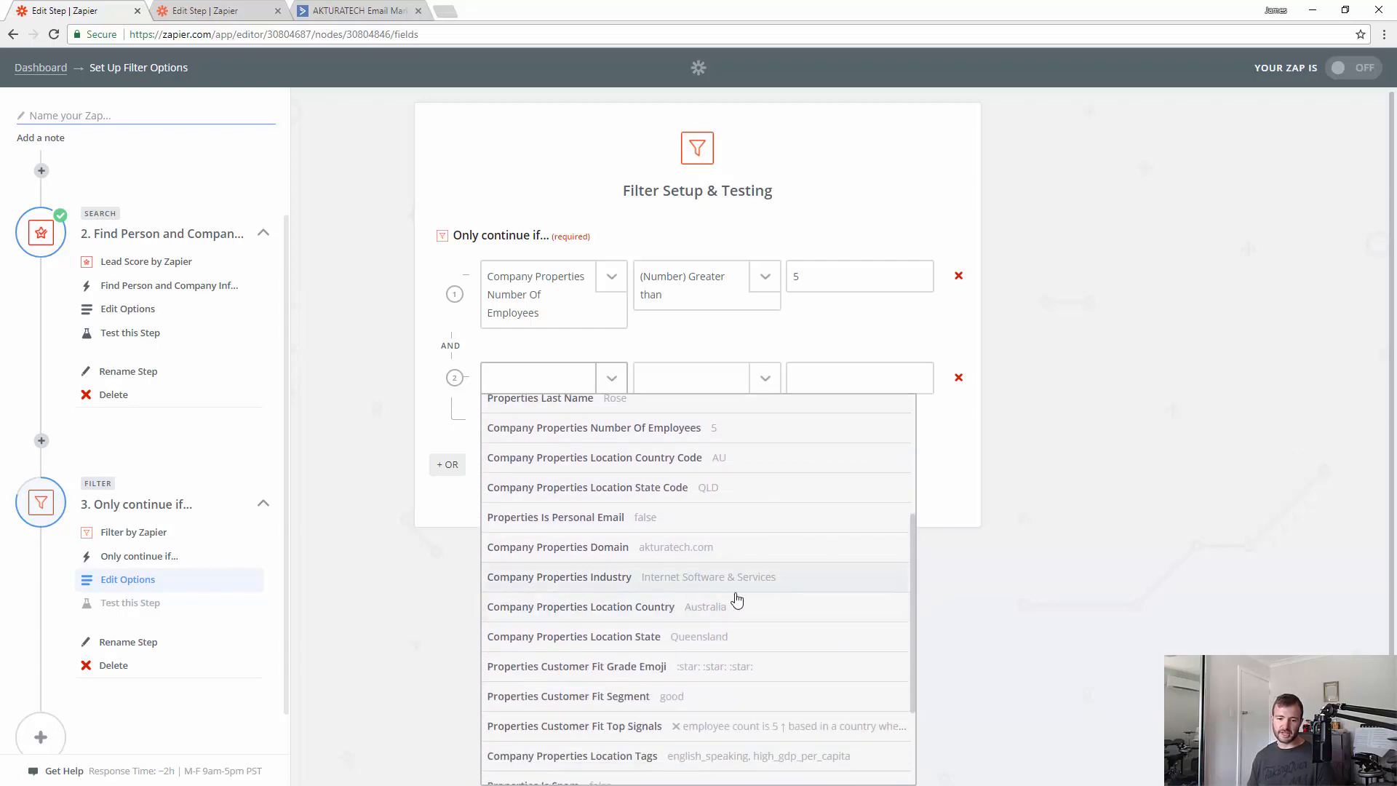
{"action": "scroll", "coordinate": [772, 634], "scroll_direction": "down", "scroll_amount": 1}
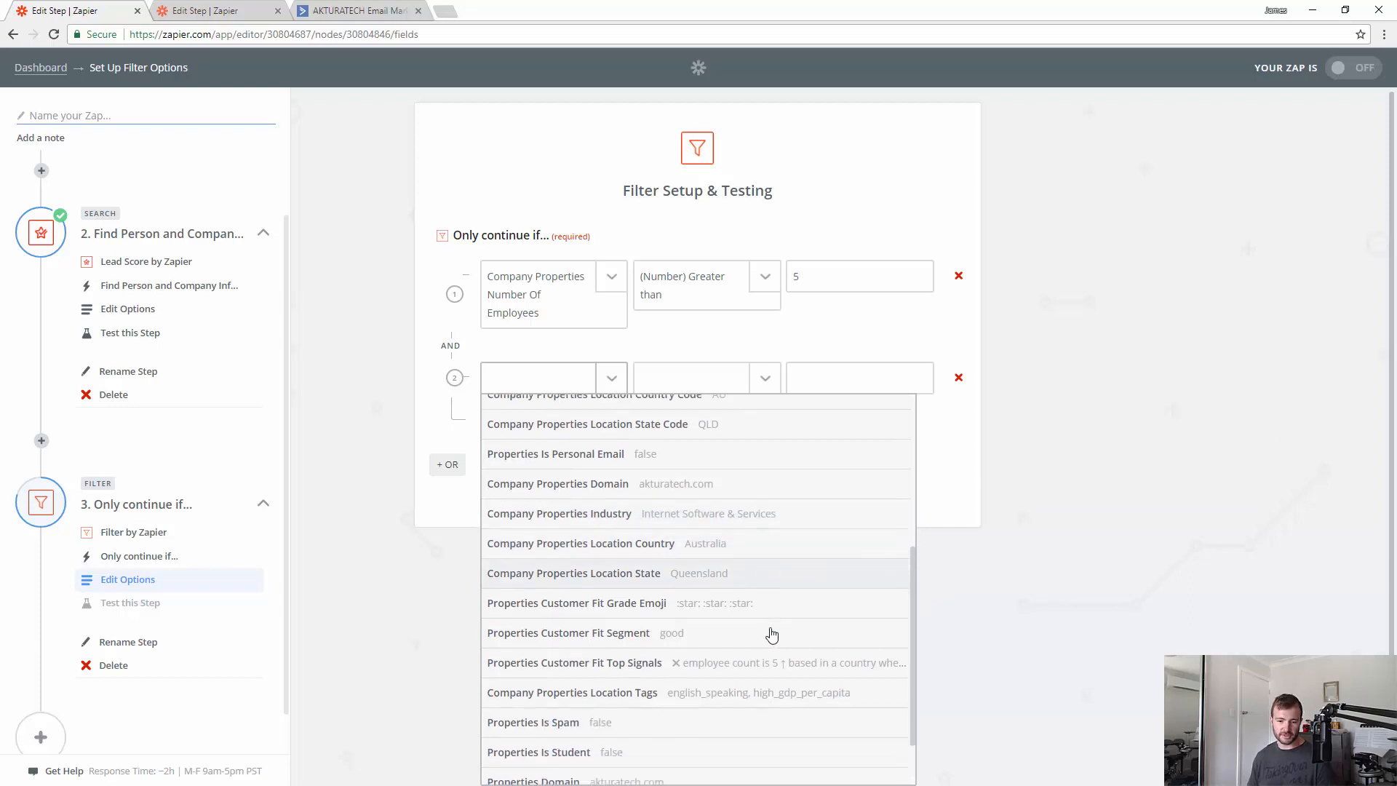
{"action": "left_click", "coordinate": [610, 630]}
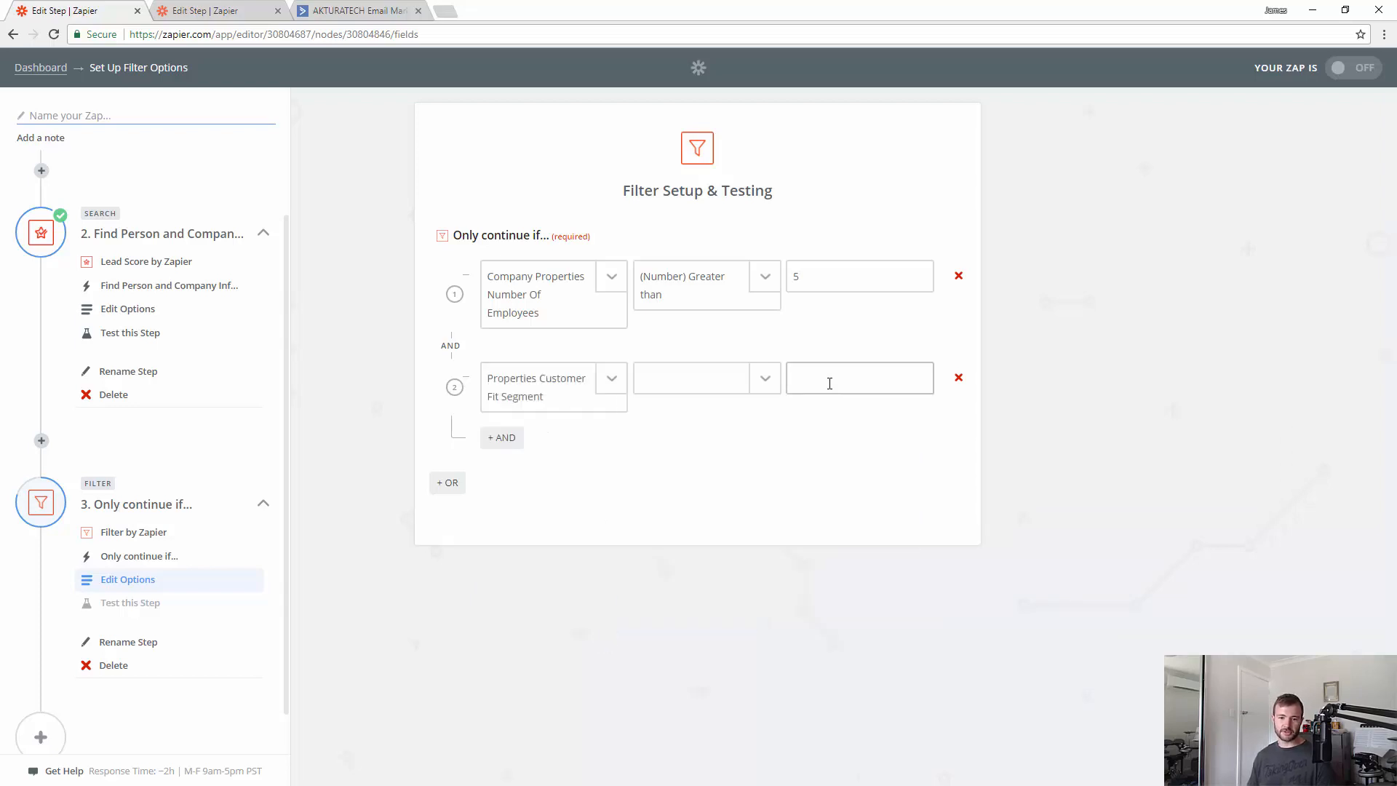
- Set that condition to (Text) Is in with the value 'good very good'
{"action": "left_click", "coordinate": [706, 385]}
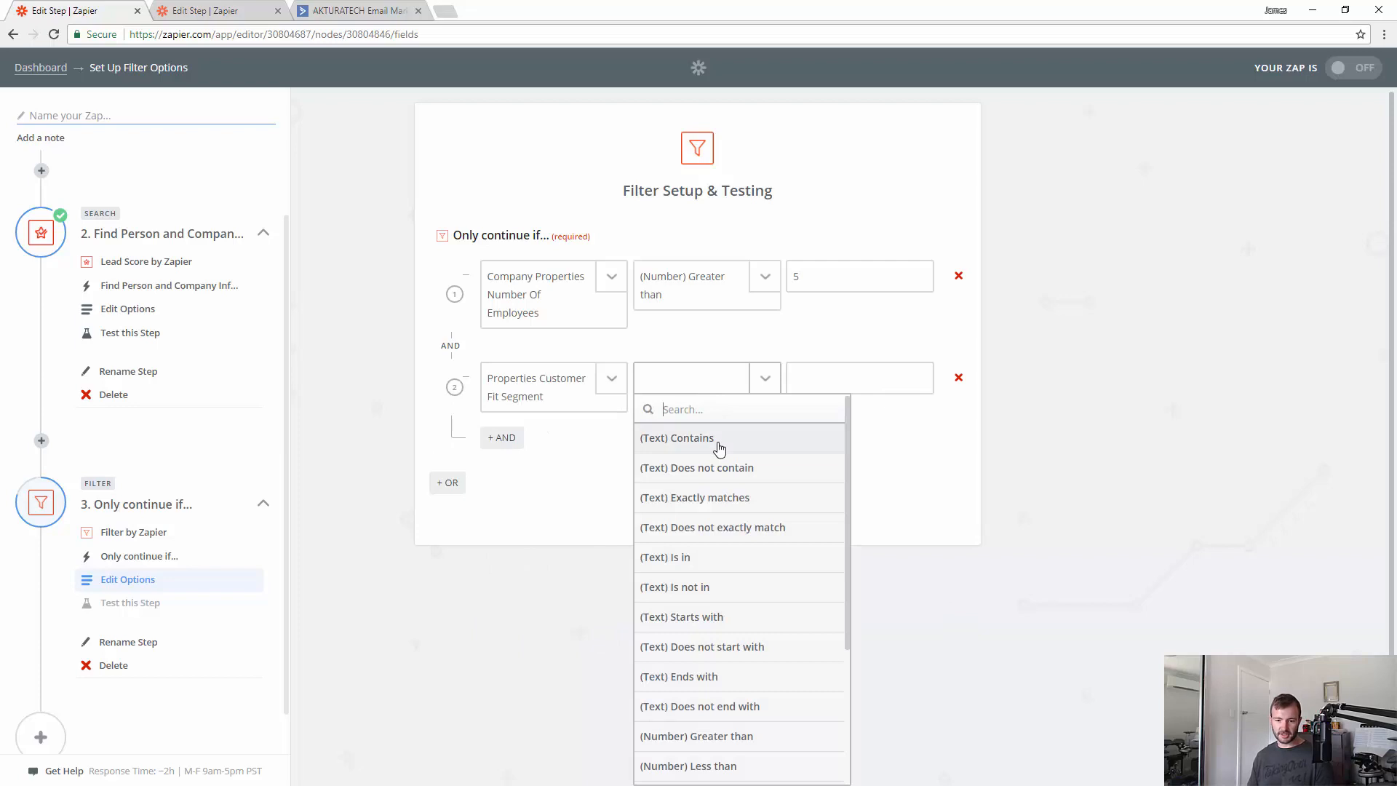
{"action": "left_click", "coordinate": [714, 574]}
{"action": "left_click", "coordinate": [882, 384]}
{"action": "type", "text": "good "}
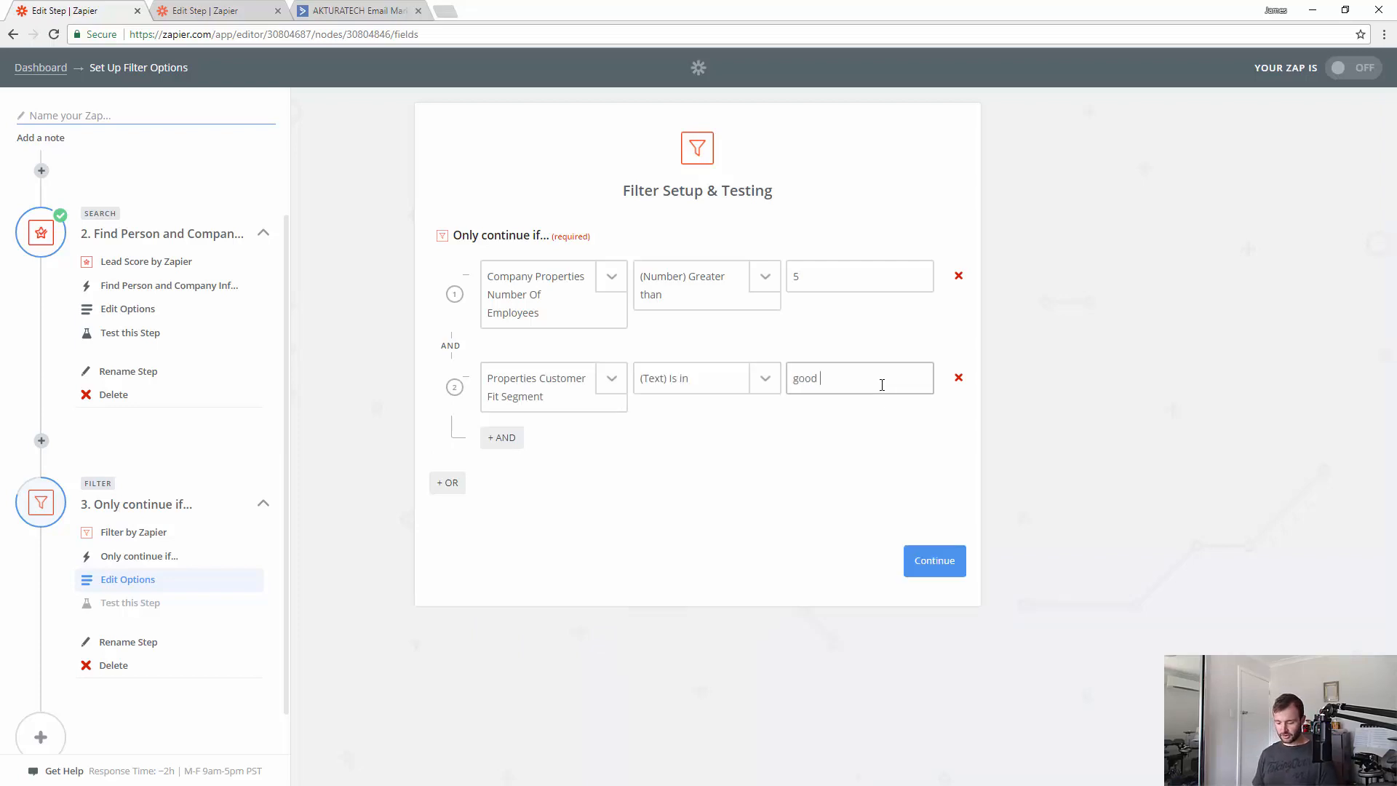
{"action": "type", "text": "very good"}
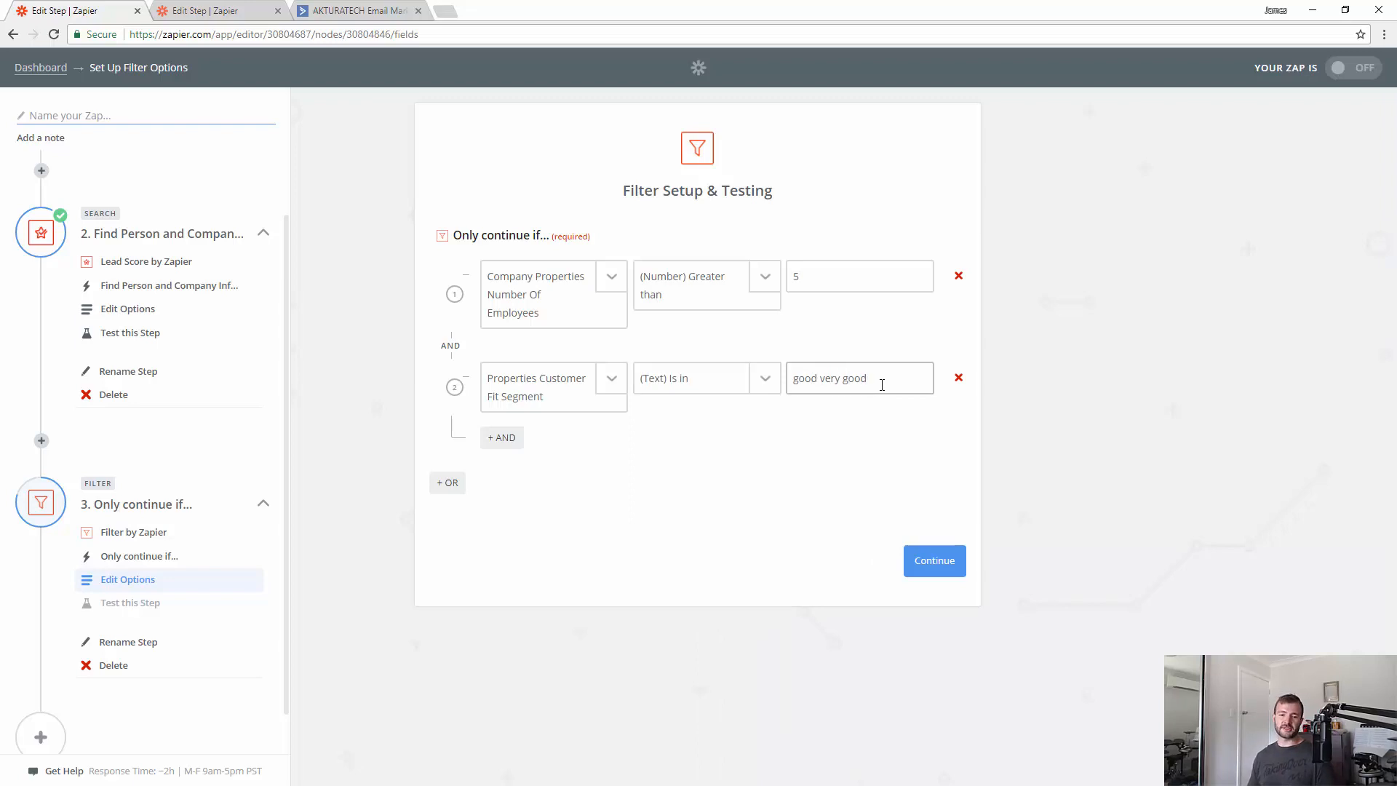
- Review the Find Person and Company Information field list for the second condition again
{"action": "left_click", "coordinate": [602, 381]}
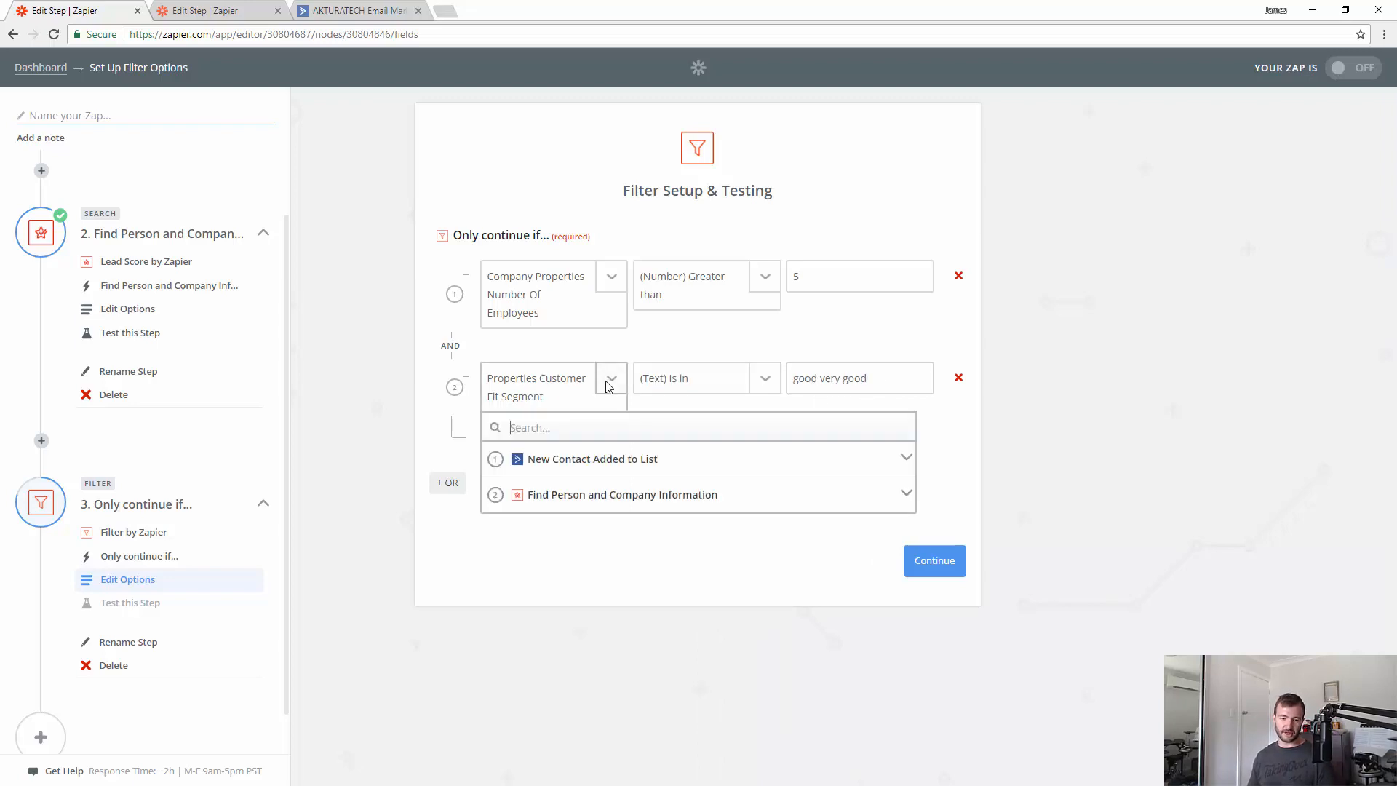
{"action": "left_click", "coordinate": [638, 490]}
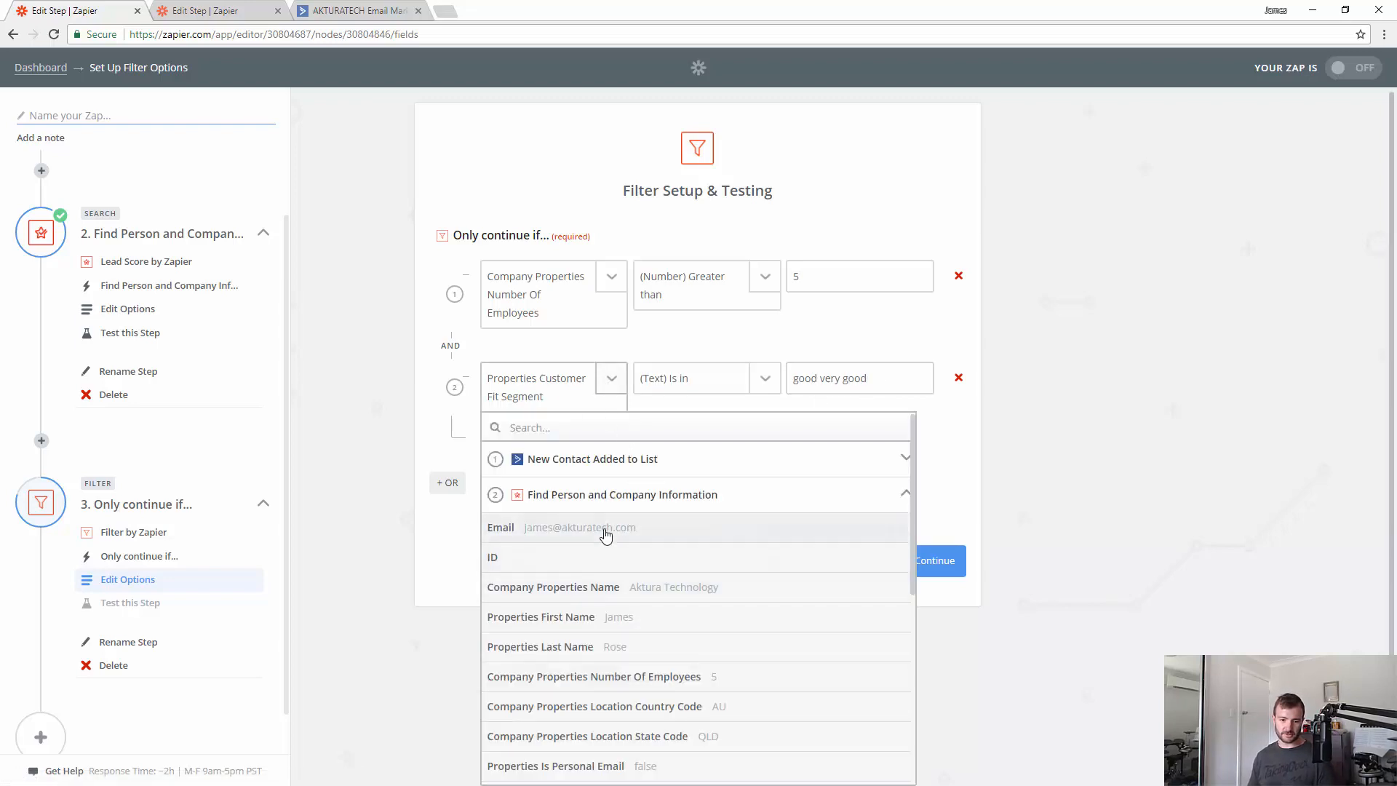
{"action": "scroll", "coordinate": [757, 577], "scroll_direction": "down", "scroll_amount": 3}
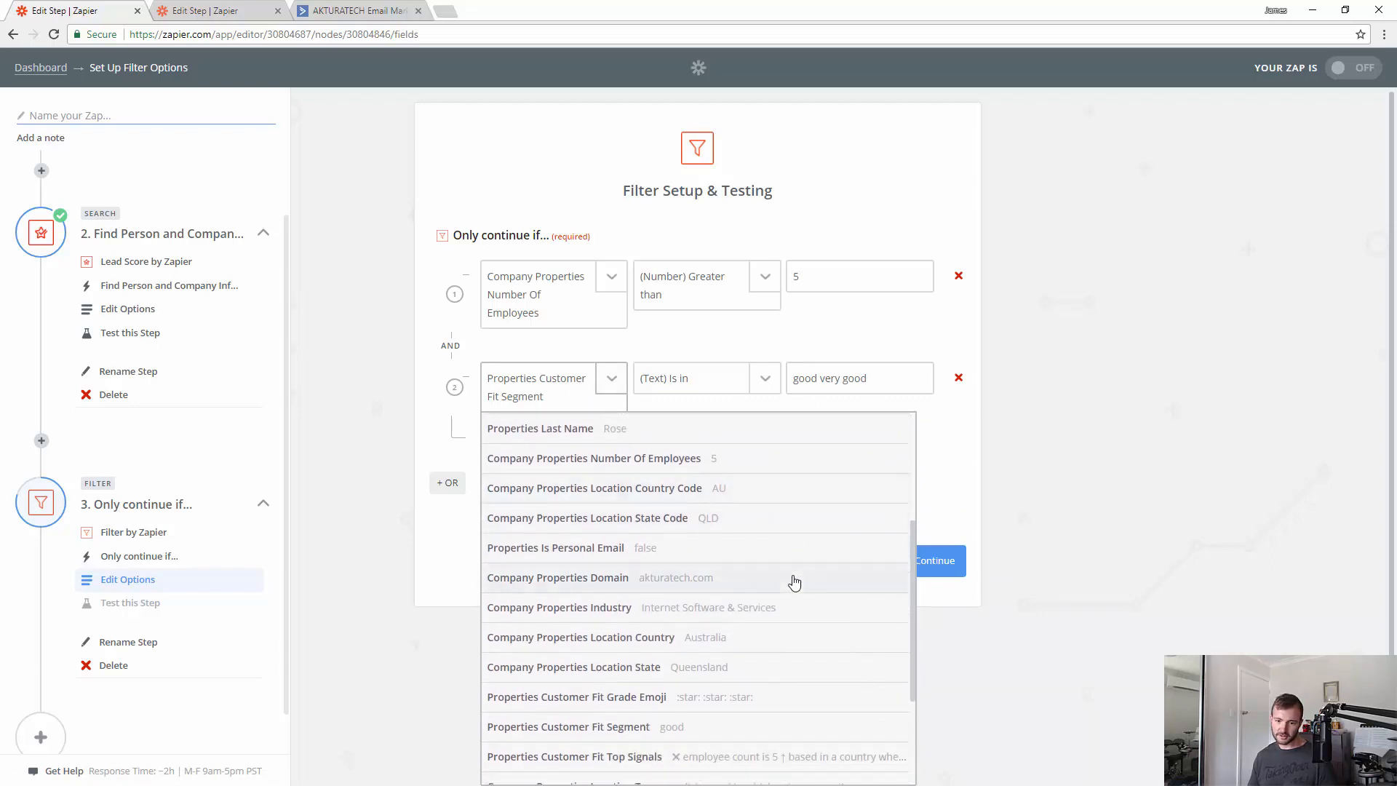
{"action": "scroll", "coordinate": [794, 581], "scroll_direction": "down", "scroll_amount": 2}
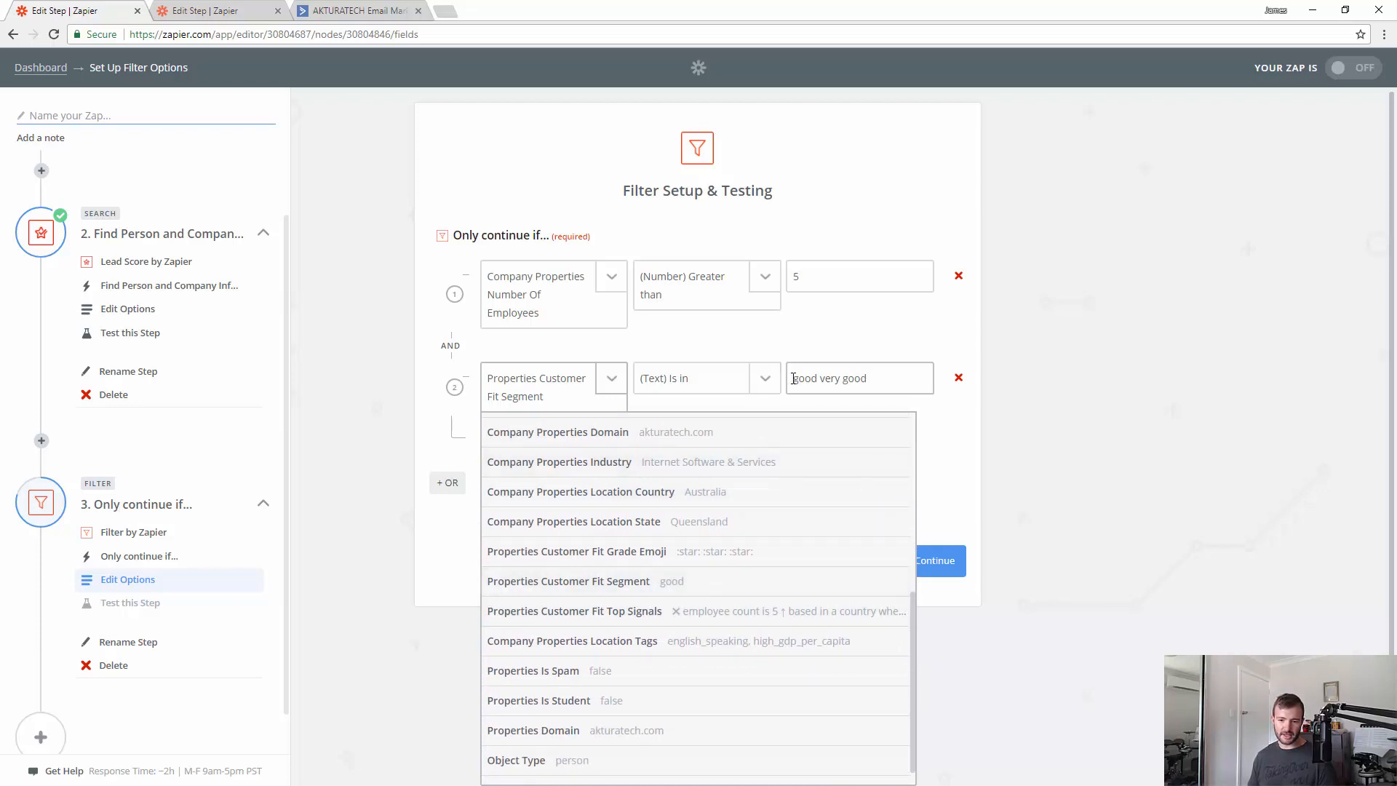
{"action": "left_click", "coordinate": [851, 381]}
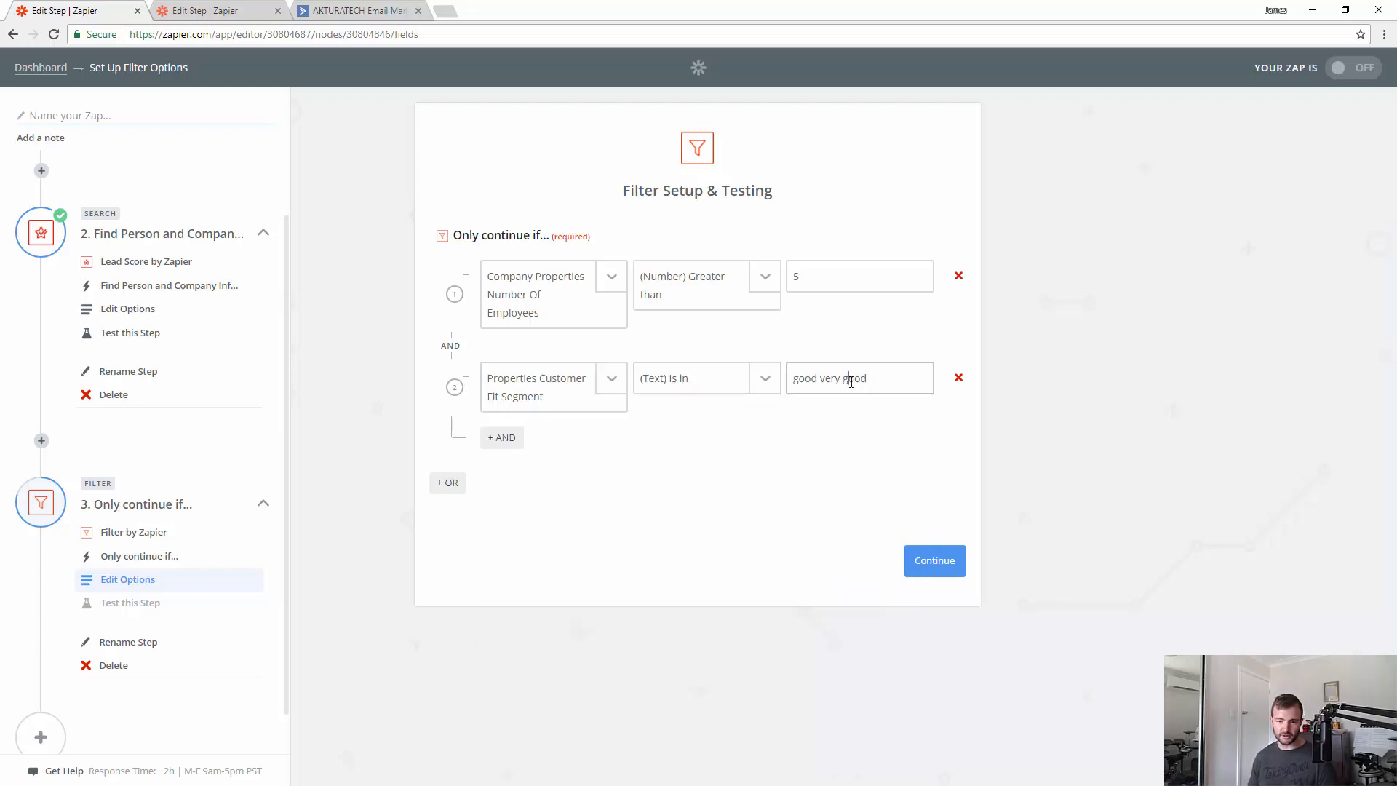
{"action": "double_click", "coordinate": [798, 390]}
{"action": "left_click", "coordinate": [827, 387]}
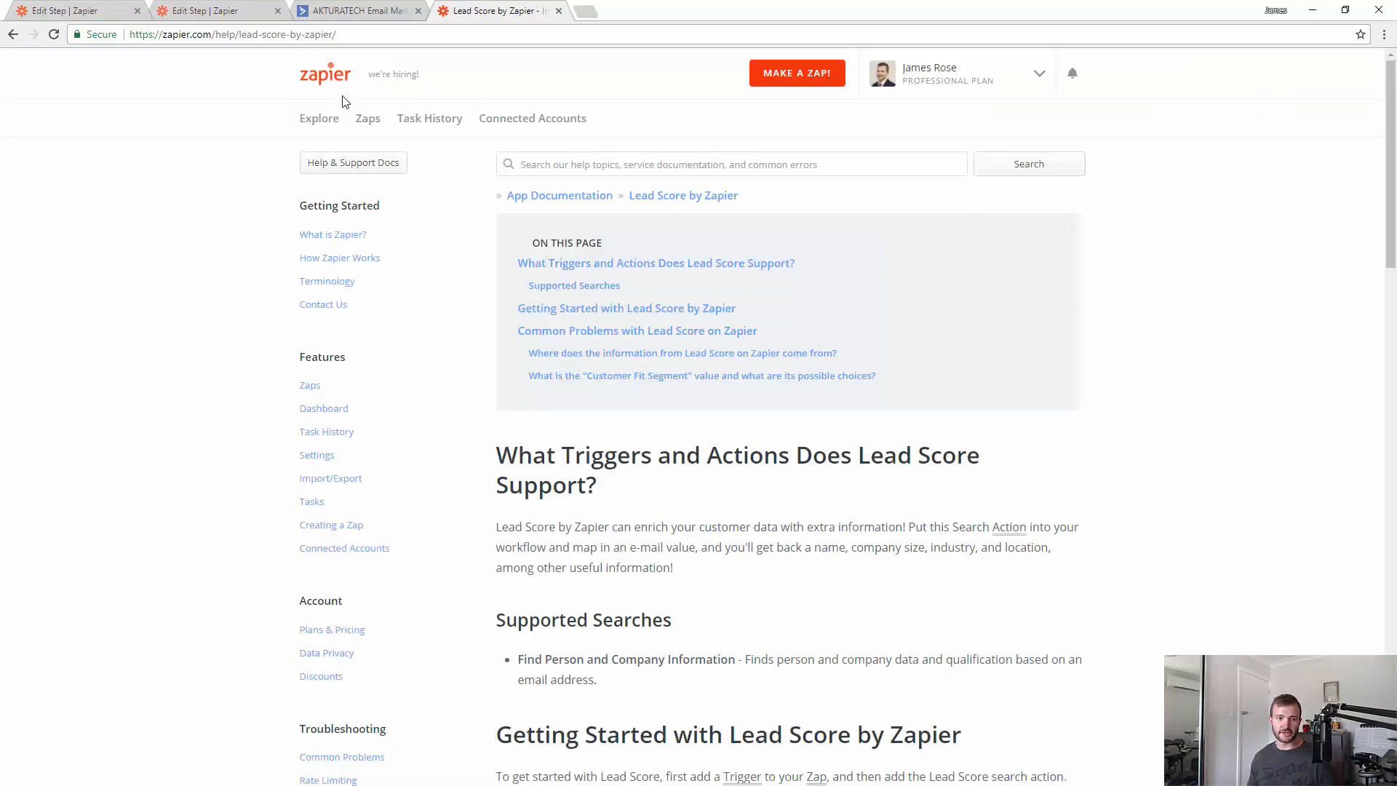
{"action": "scroll", "coordinate": [635, 344], "scroll_direction": "down", "scroll_amount": 20}
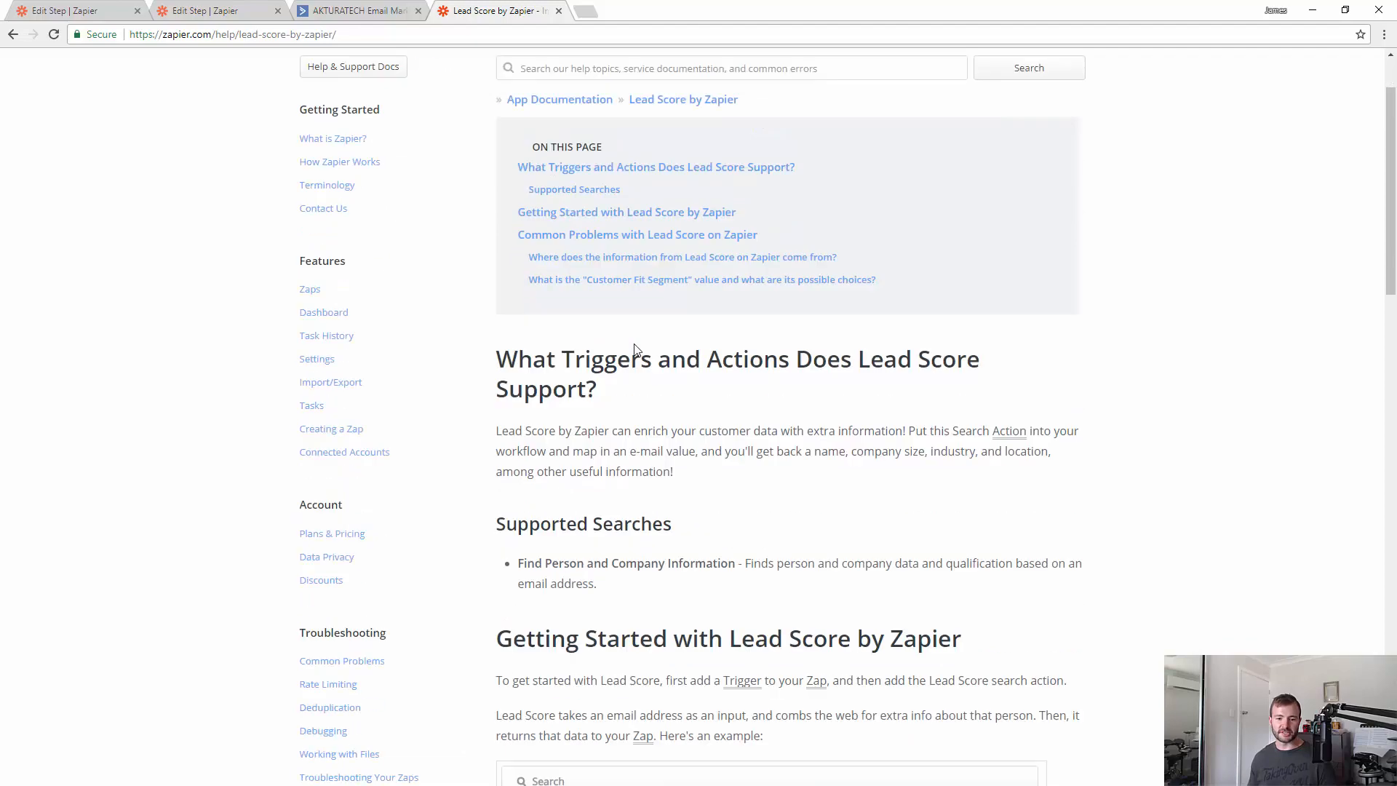
{"action": "scroll", "coordinate": [583, 402], "scroll_direction": "up", "scroll_amount": 2}
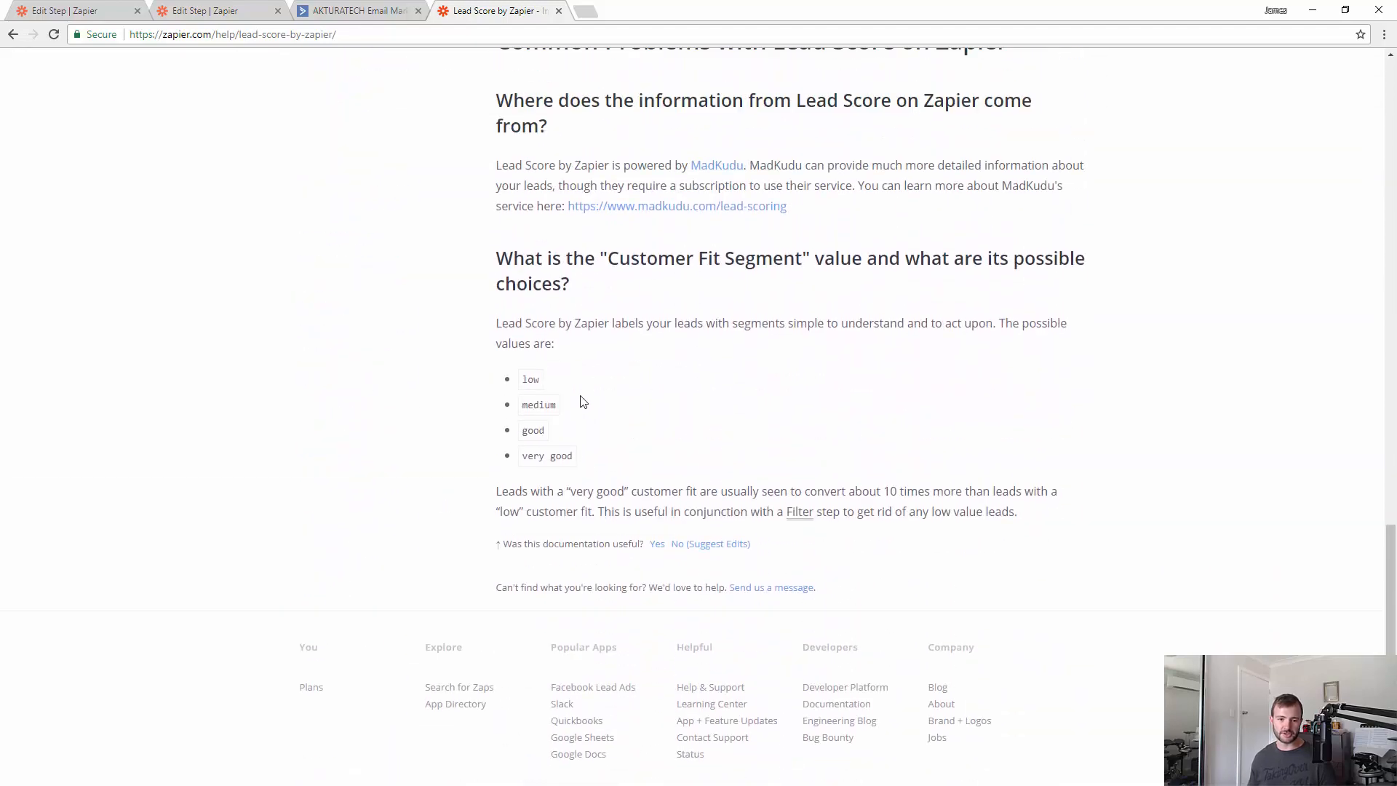
{"action": "left_click_drag", "start_coordinate": [610, 255], "coordinate": [806, 256]}
{"action": "left_click", "coordinate": [798, 338]}
{"action": "left_click_drag", "start_coordinate": [567, 455], "coordinate": [523, 430]}
{"action": "left_click", "coordinate": [601, 453]}
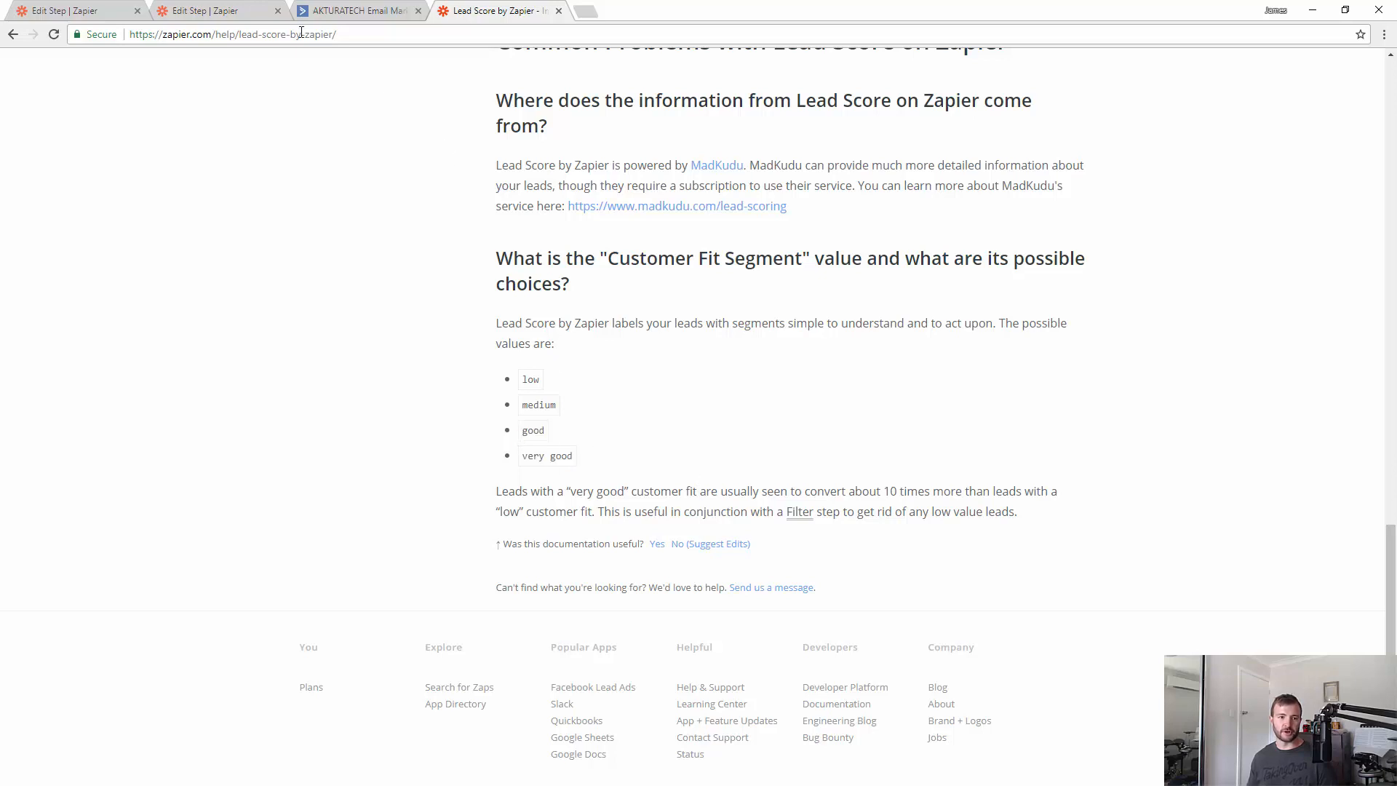
{"action": "left_click", "coordinate": [227, 17]}
{"action": "left_click", "coordinate": [109, 14]}
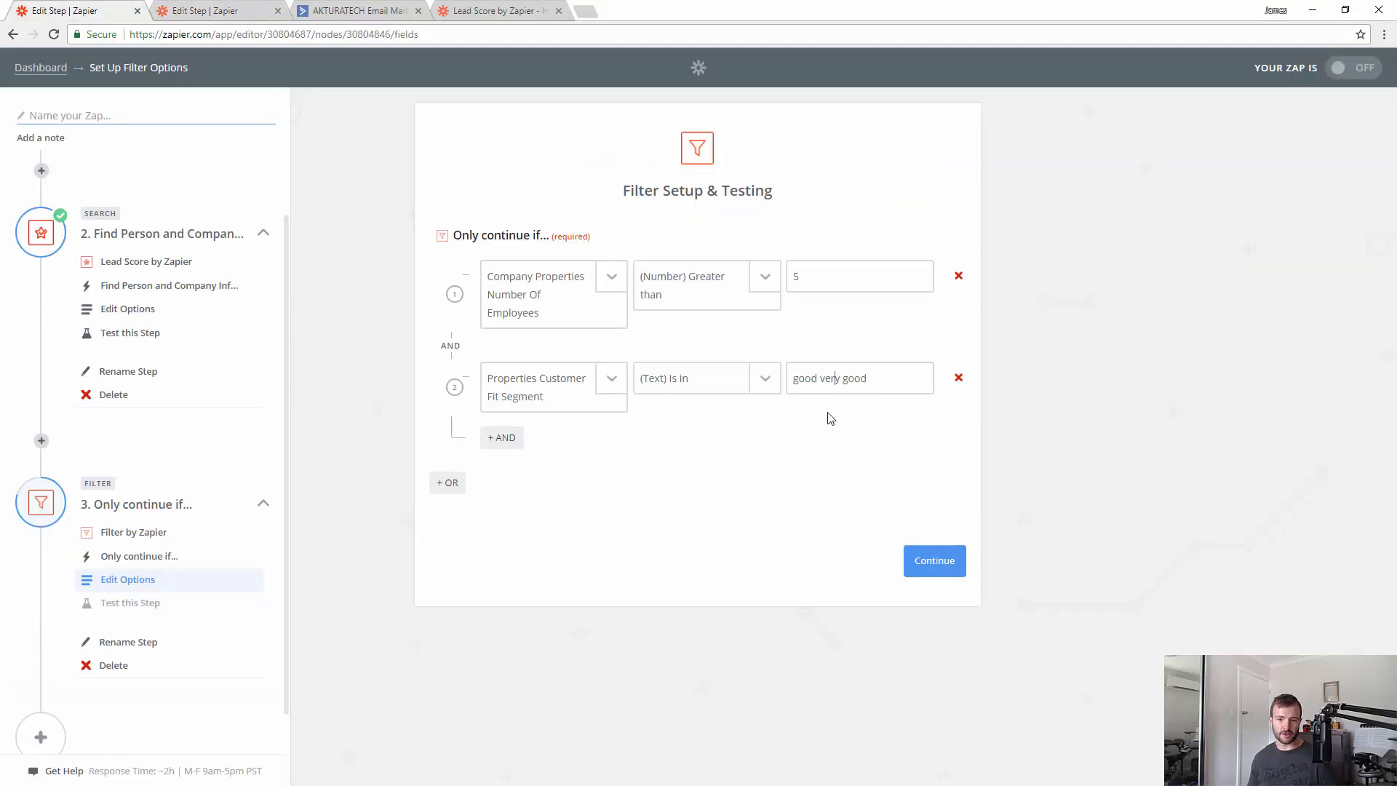
- Remove the fit-segment AND condition and start an OR group on Properties Customer Fit Segment
{"action": "left_click", "coordinate": [835, 383]}
{"action": "left_click", "coordinate": [958, 379]}
{"action": "left_click", "coordinate": [446, 400]}
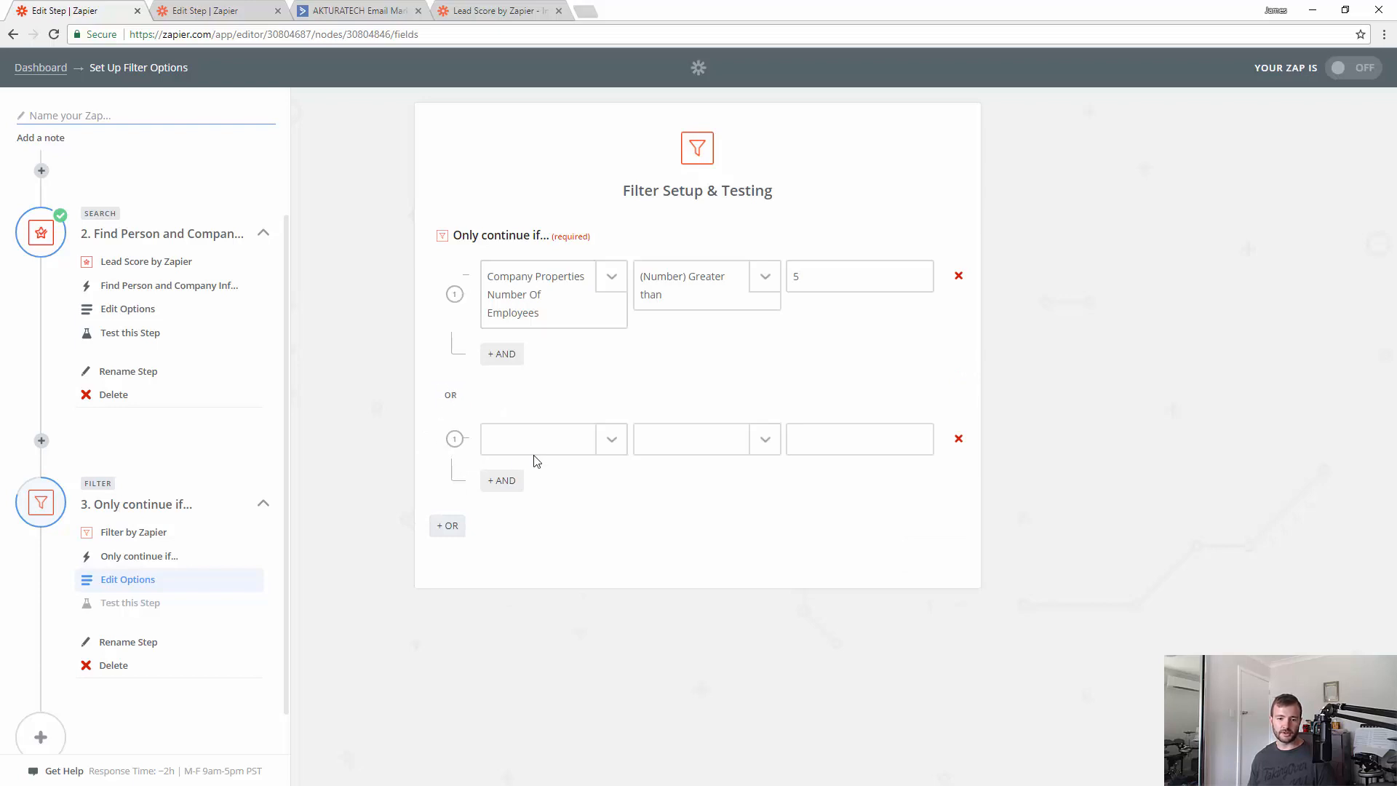
{"action": "left_click", "coordinate": [560, 450]}
{"action": "left_click", "coordinate": [586, 539]}
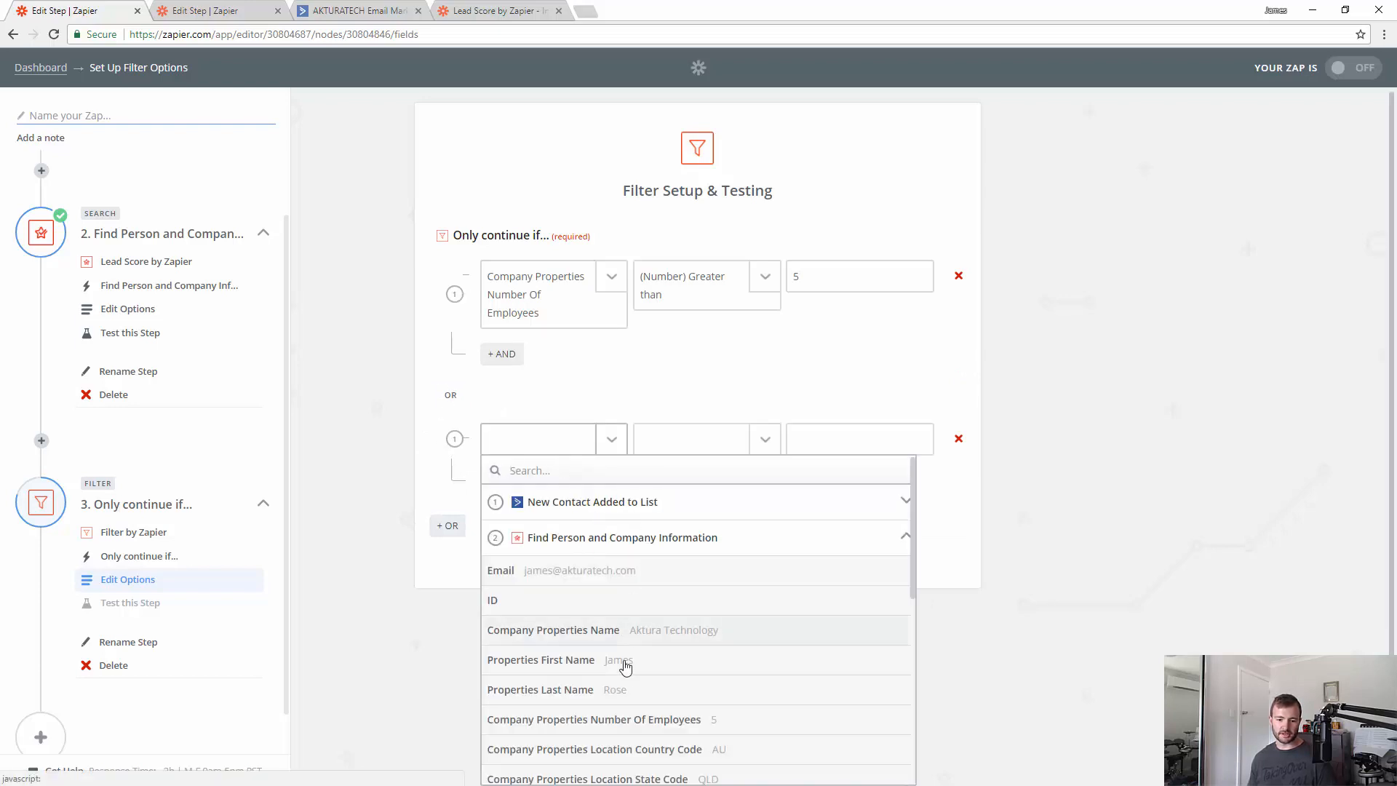
{"action": "scroll", "coordinate": [626, 664], "scroll_direction": "down", "scroll_amount": 5}
{"action": "left_click", "coordinate": [639, 701]}
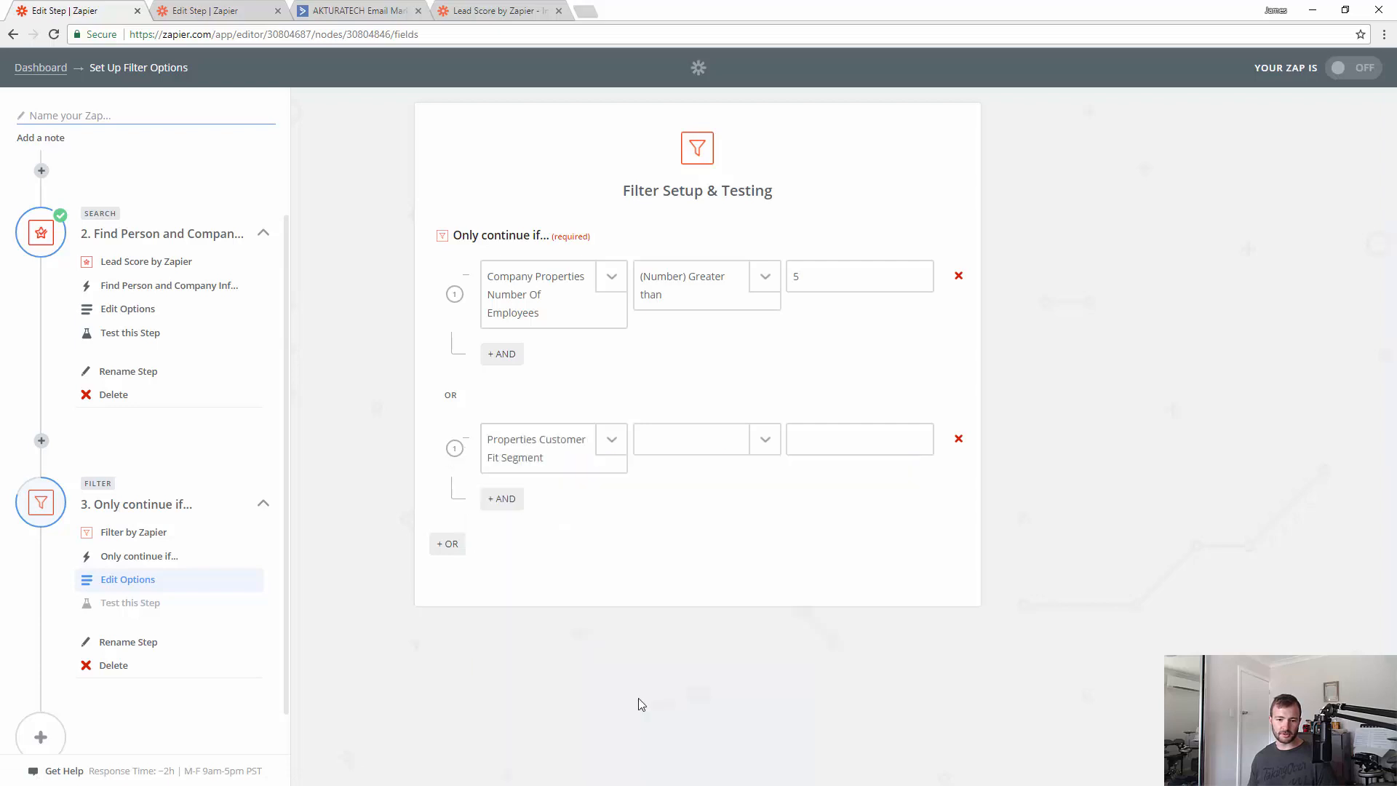
- Set the OR condition to (Text) Is in 'very good'
{"action": "left_click", "coordinate": [707, 437]}
{"action": "left_click", "coordinate": [692, 620]}
{"action": "left_click", "coordinate": [808, 441]}
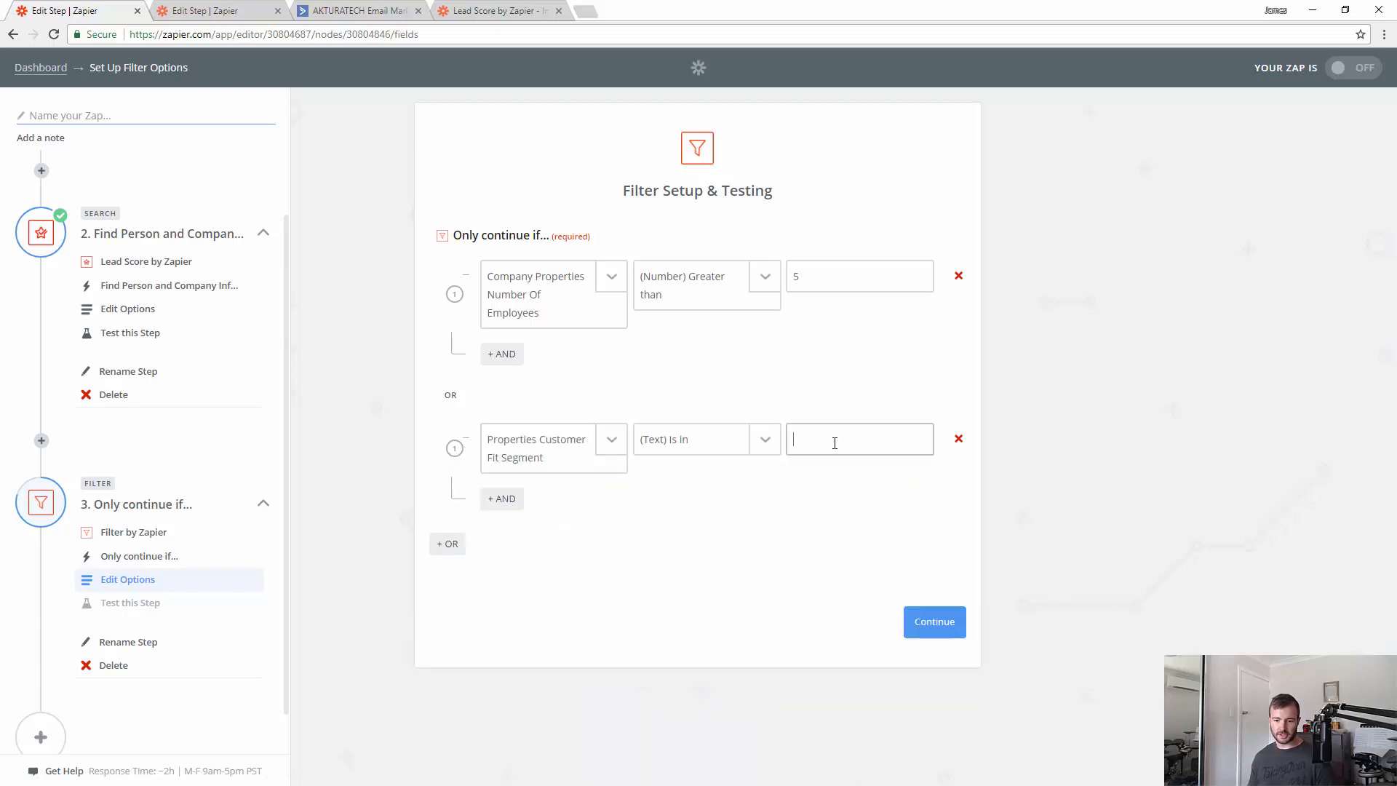
{"action": "type", "text": "very"}
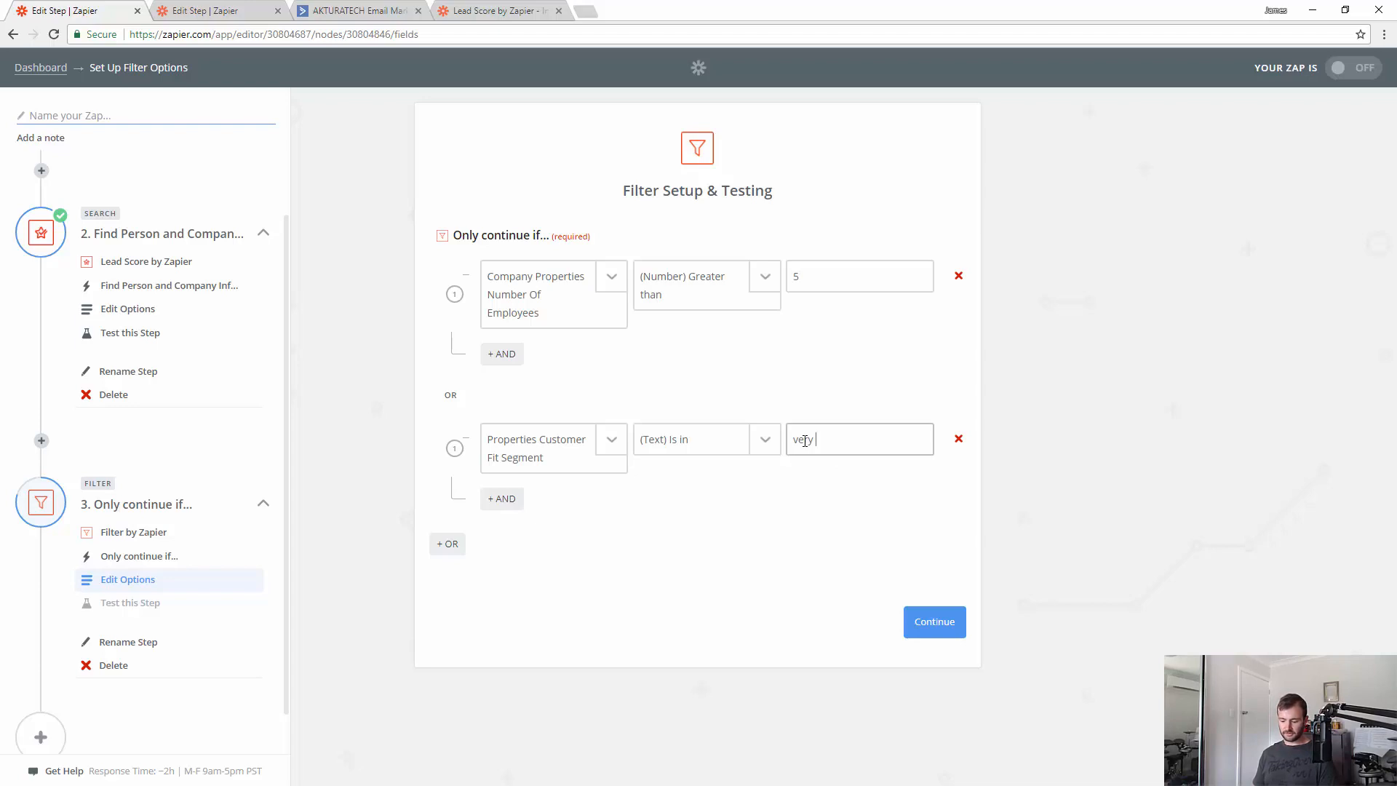
{"action": "type", "text": " good"}
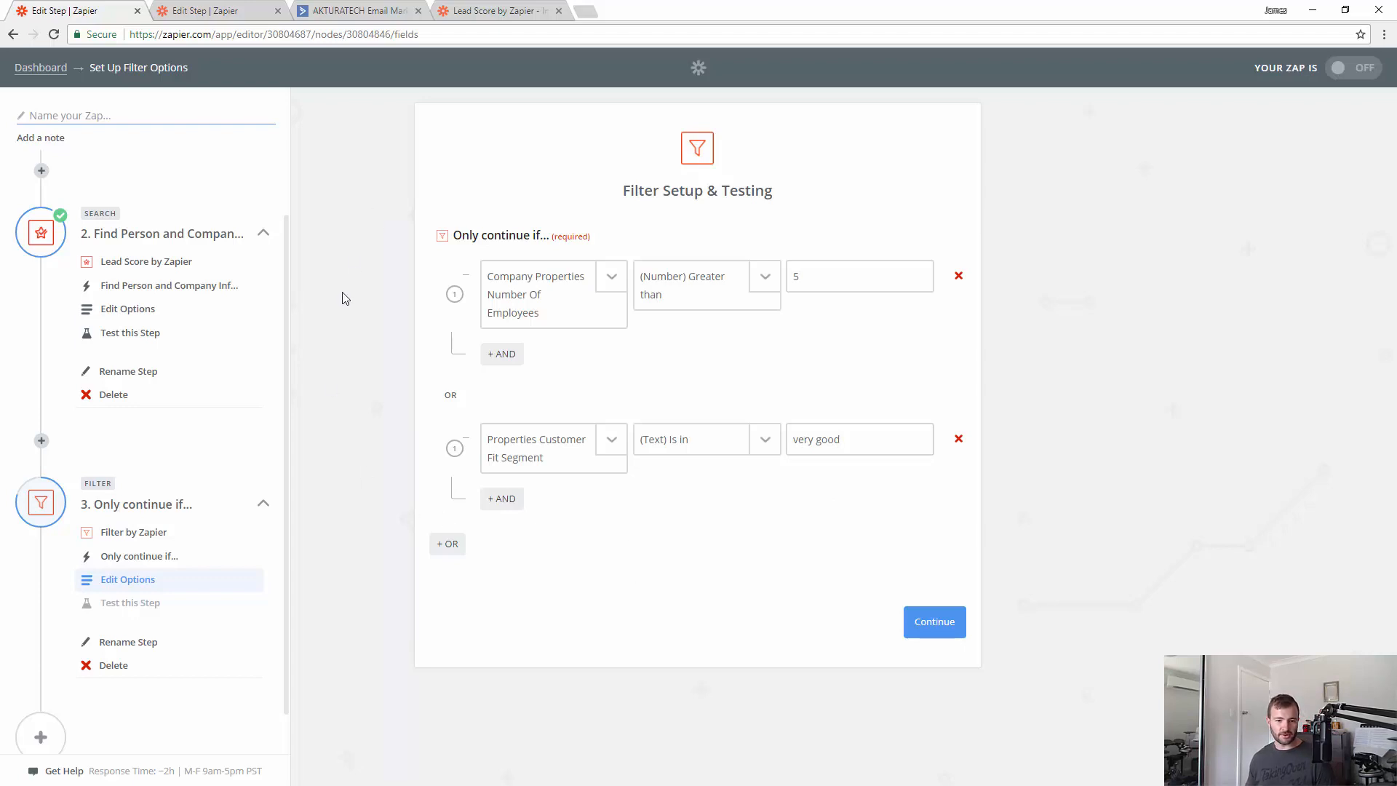
{"action": "scroll", "coordinate": [117, 626], "scroll_direction": "down", "scroll_amount": 1}
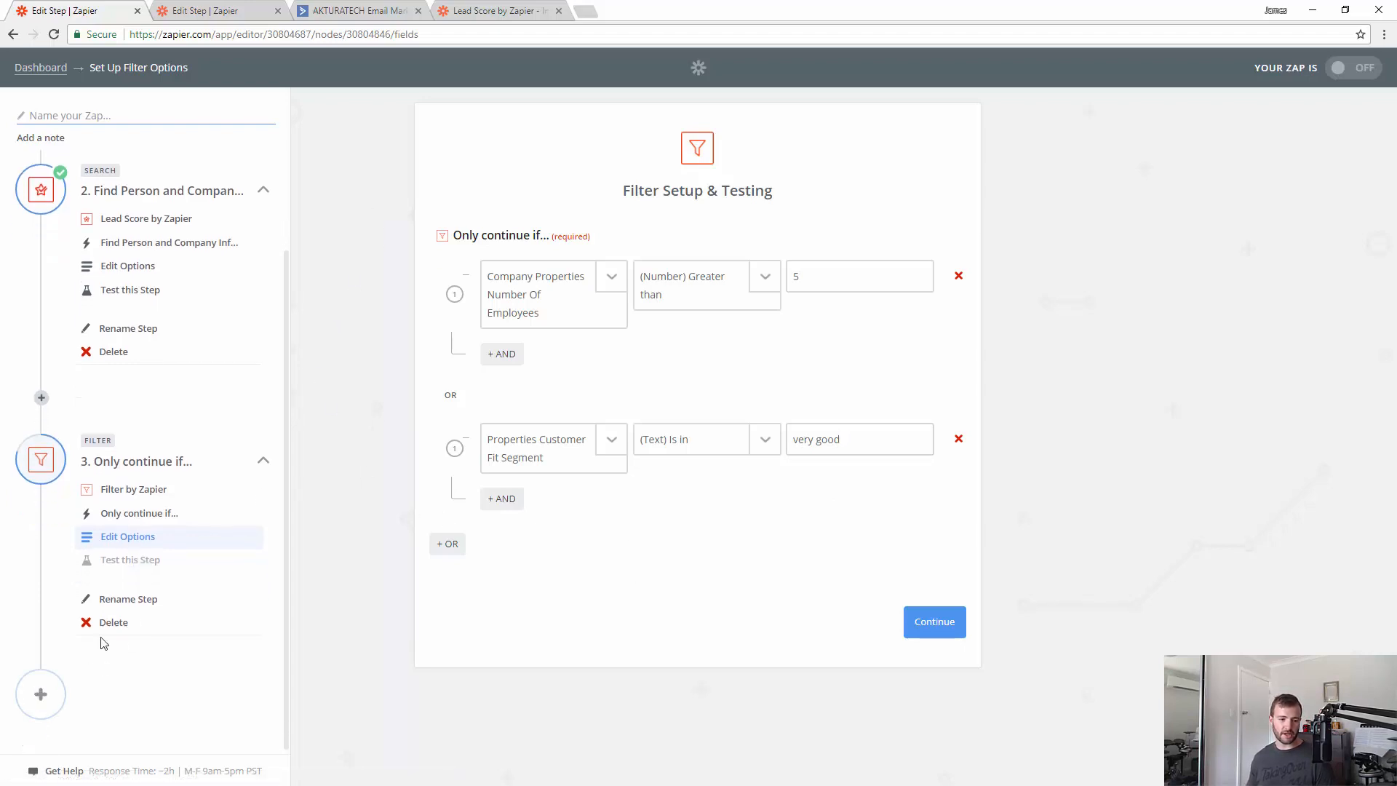
- Add Trello Create Card as step 4, using the second connected Trello account
{"action": "left_click", "coordinate": [935, 622]}
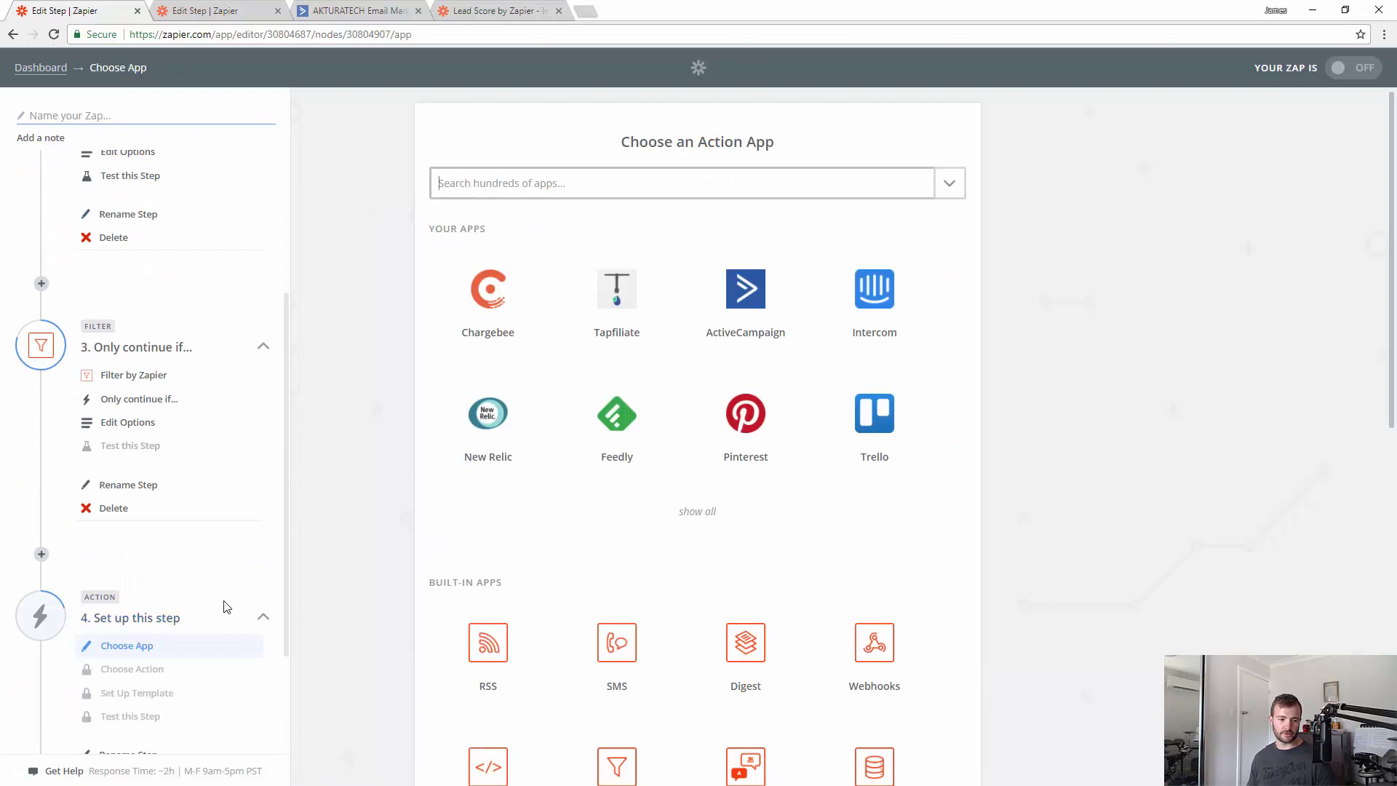
{"action": "left_click", "coordinate": [572, 187]}
{"action": "type", "text": "tre"}
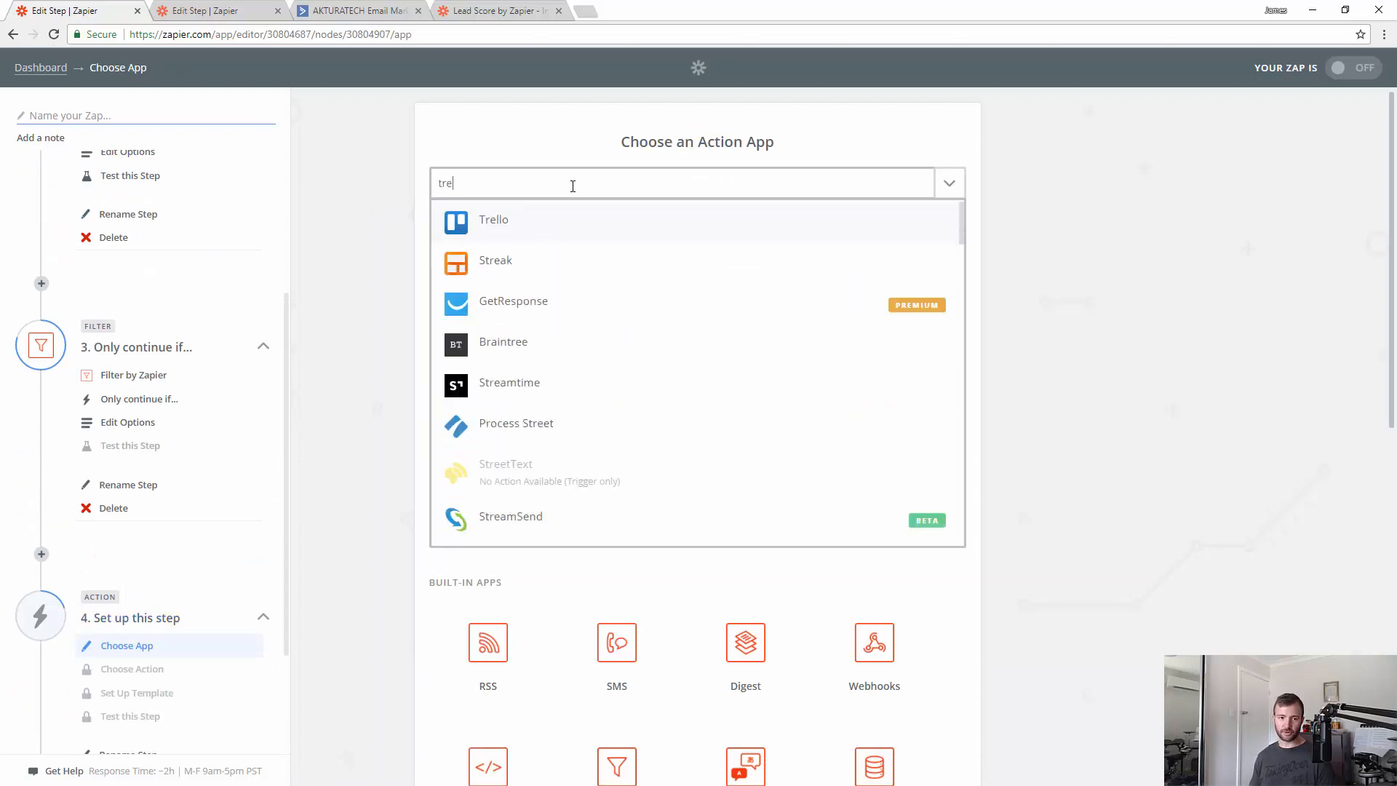
{"action": "left_click", "coordinate": [615, 231]}
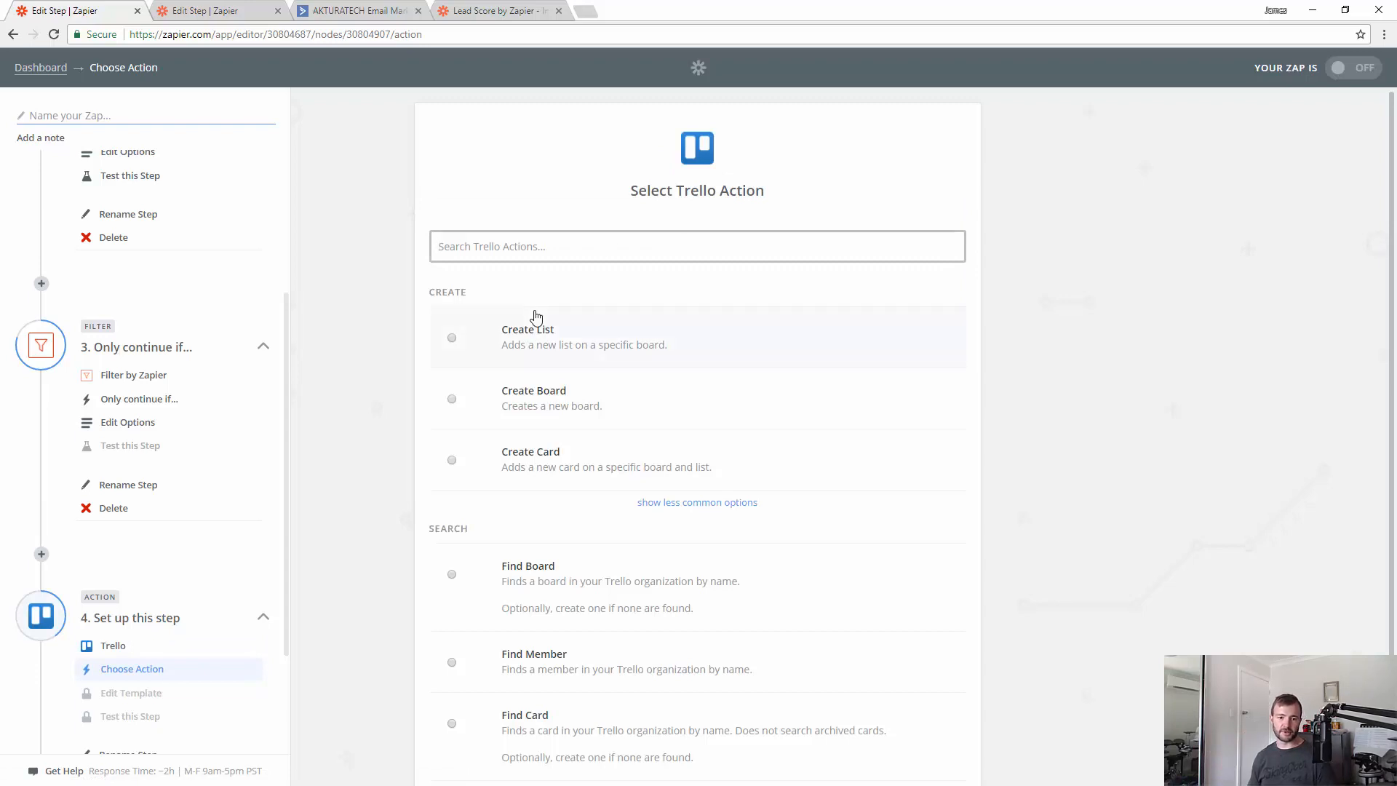
{"action": "left_click", "coordinate": [537, 456]}
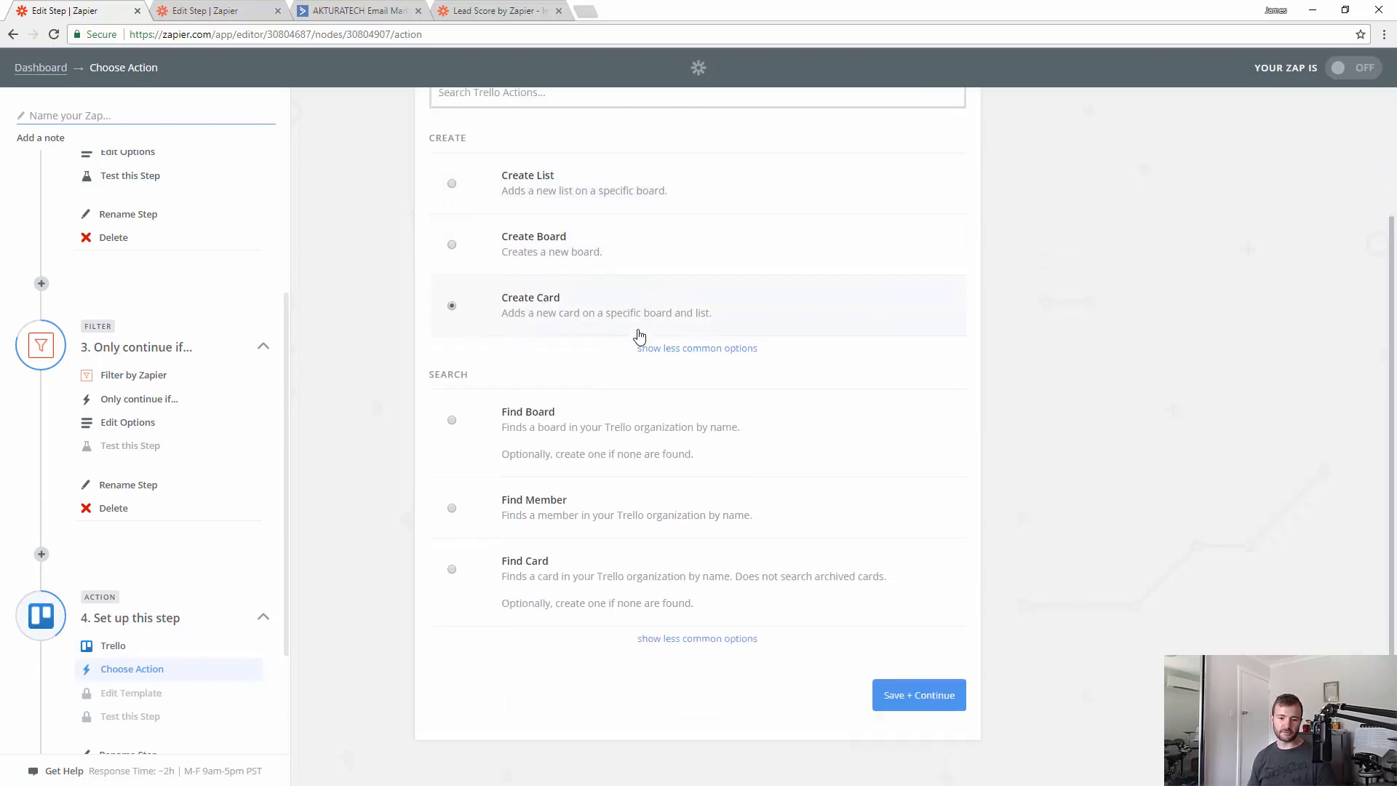
{"action": "left_click", "coordinate": [906, 699]}
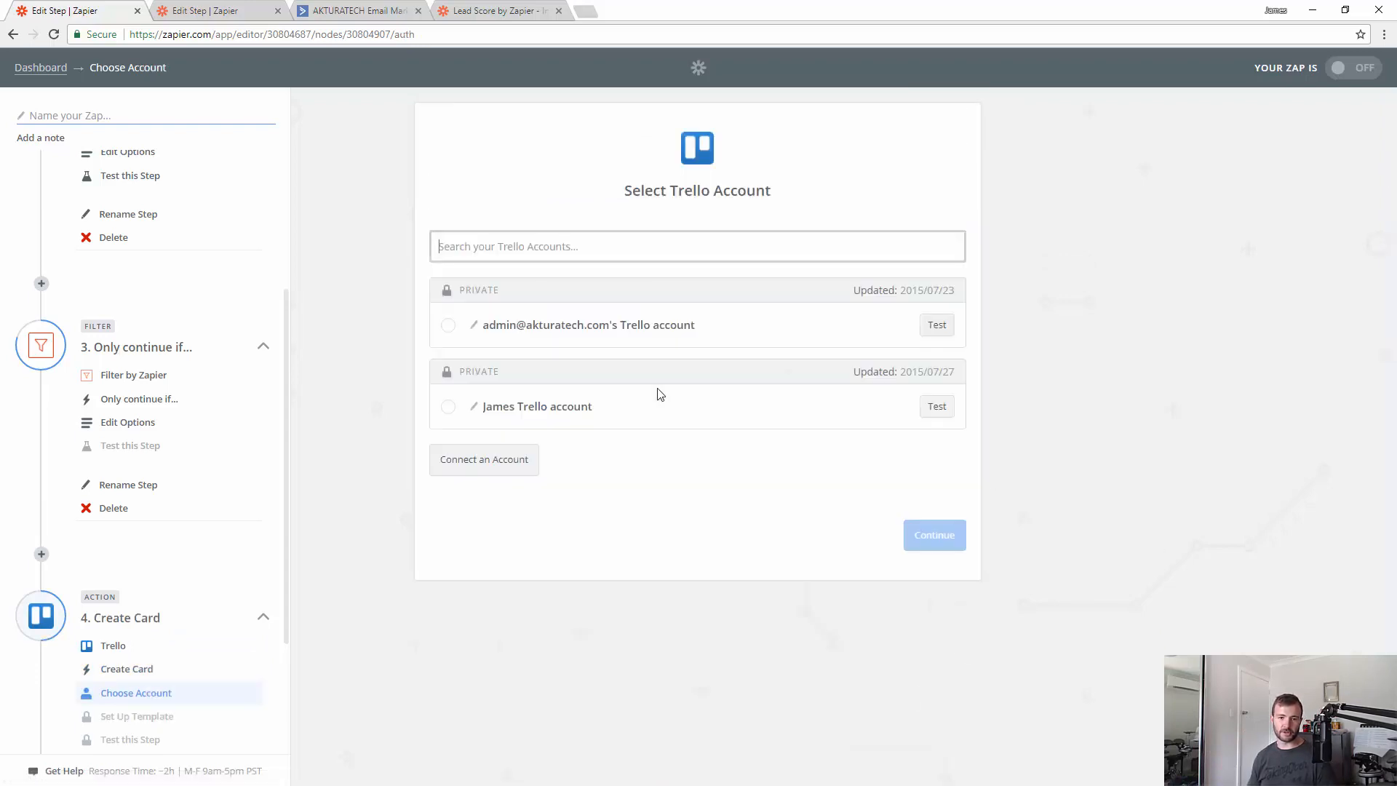
{"action": "left_click", "coordinate": [481, 401]}
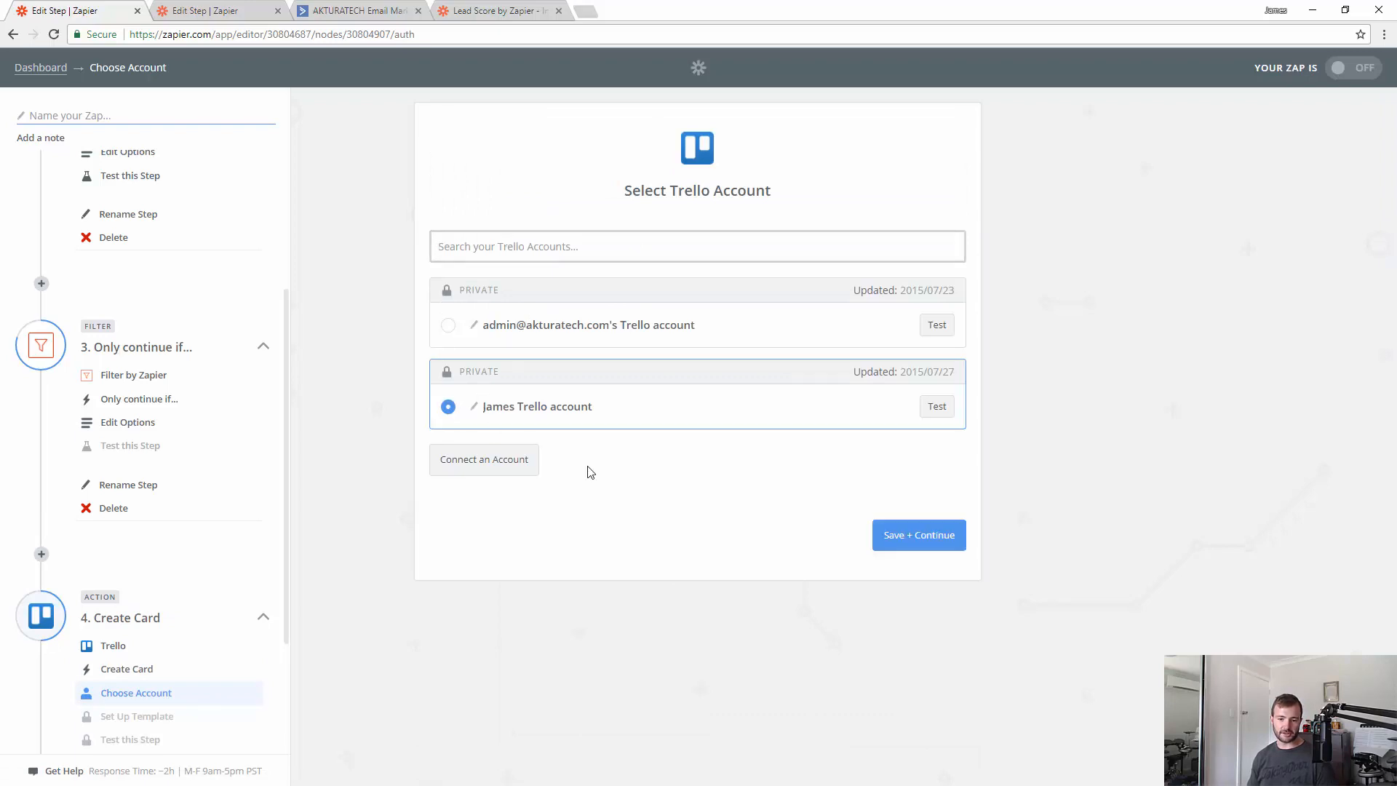
{"action": "left_click", "coordinate": [904, 542]}
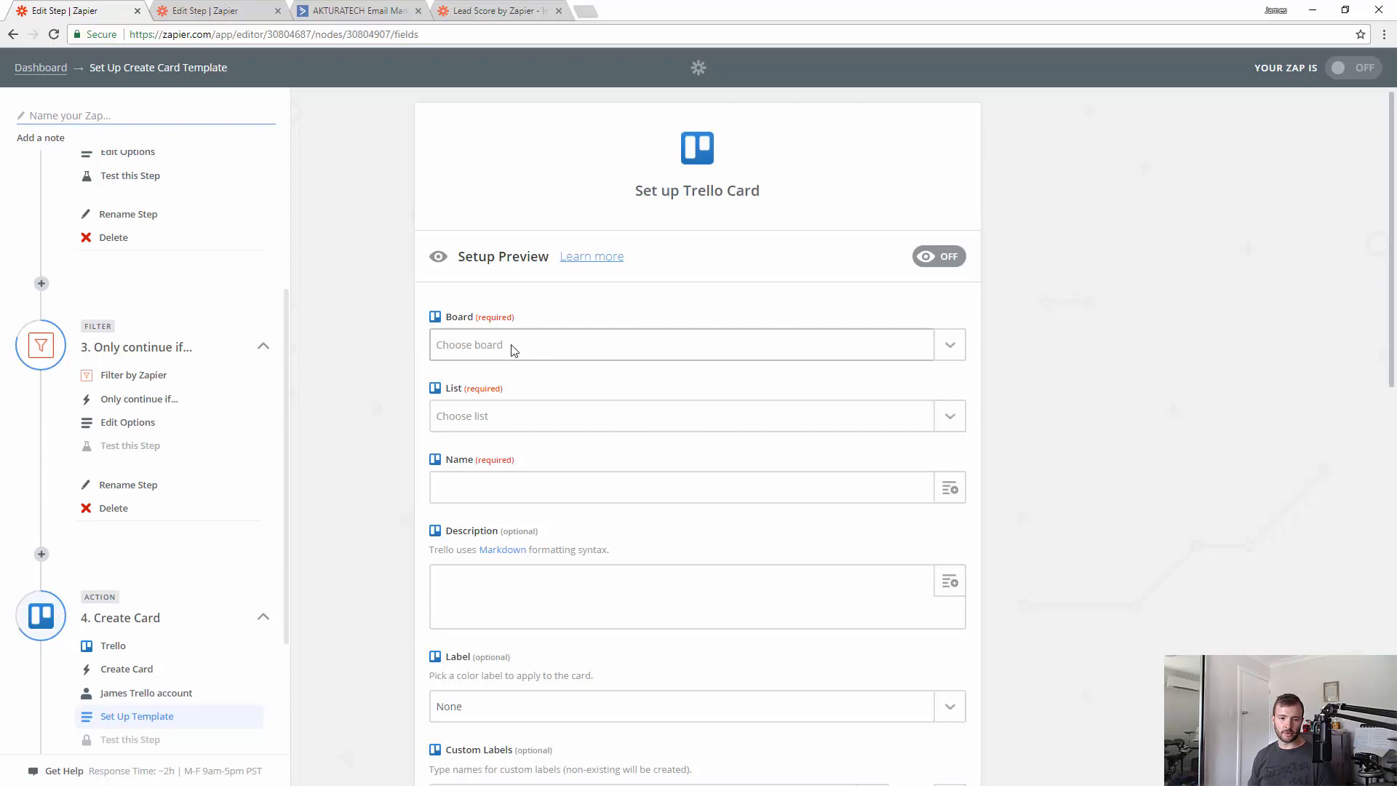
- Target the card at the Priority Tasks board and its Today list
{"action": "left_click", "coordinate": [517, 349]}
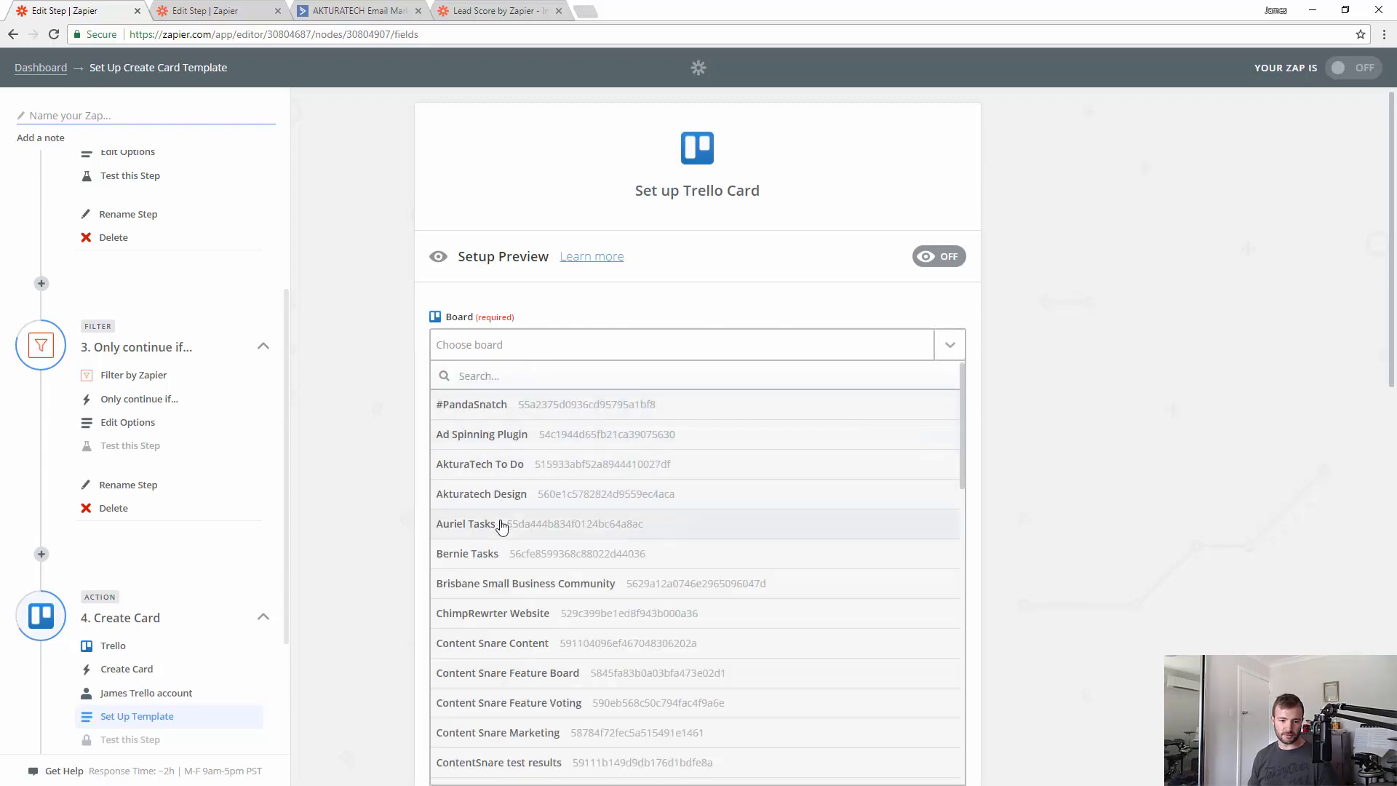
{"action": "scroll", "coordinate": [509, 517], "scroll_direction": "down", "scroll_amount": 3}
{"action": "type", "text": "pri"}
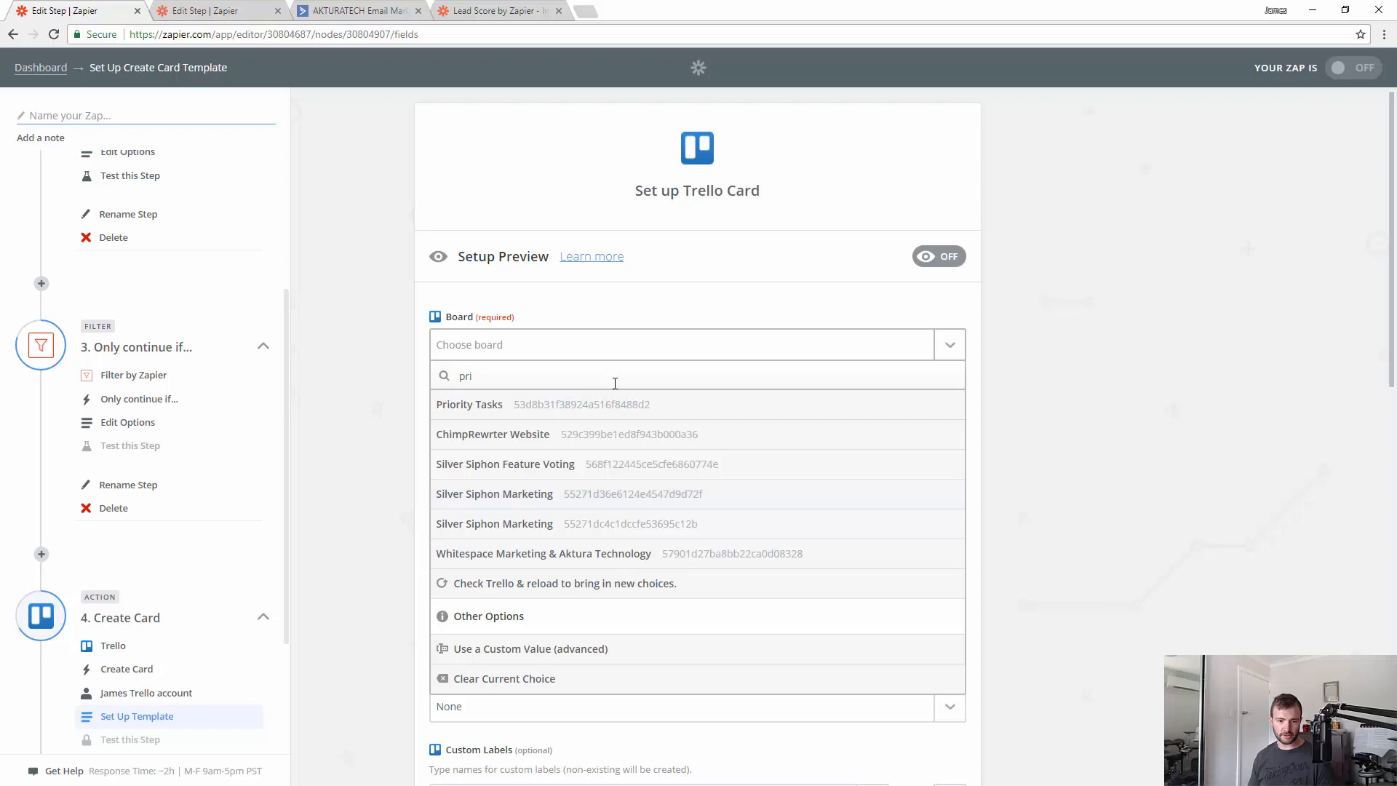
{"action": "left_click", "coordinate": [628, 402]}
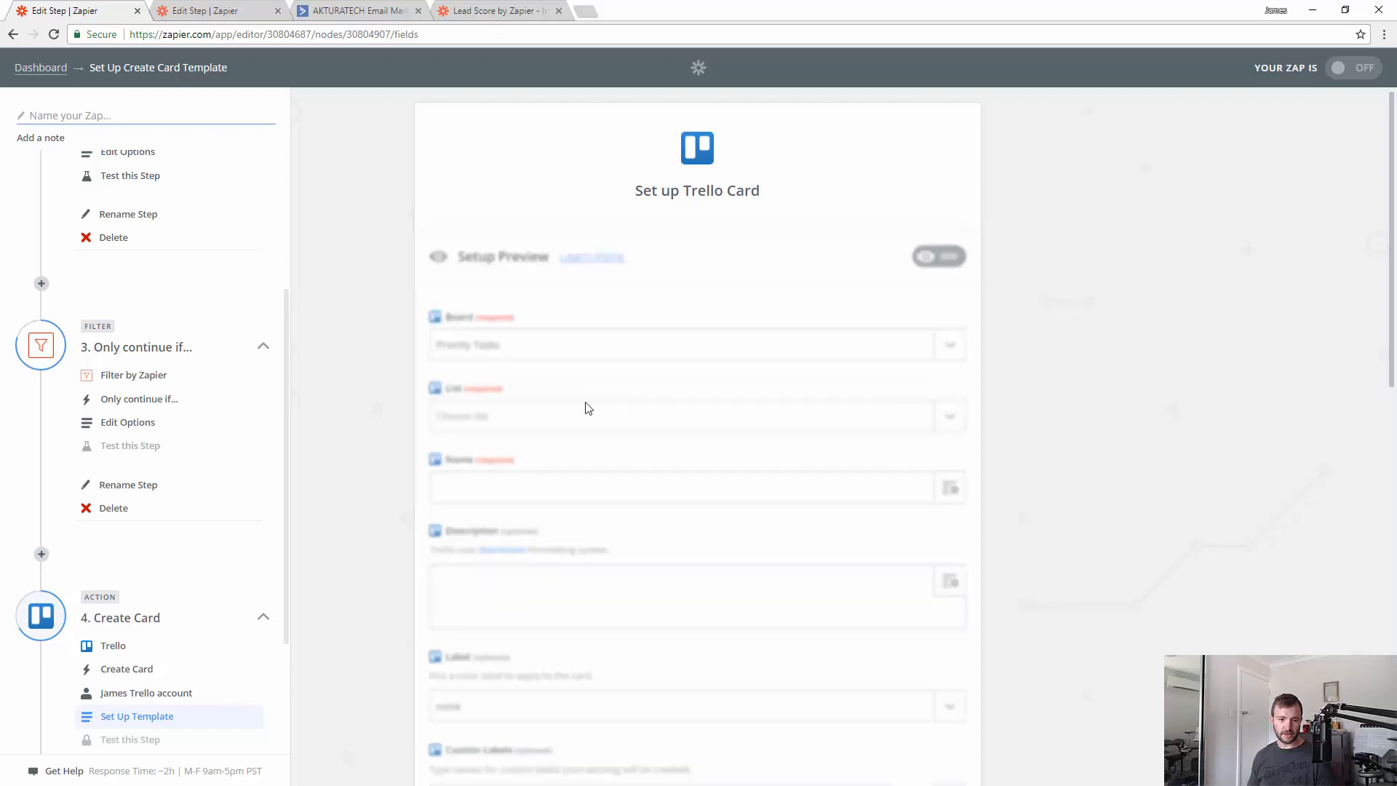
{"action": "left_click", "coordinate": [536, 419]}
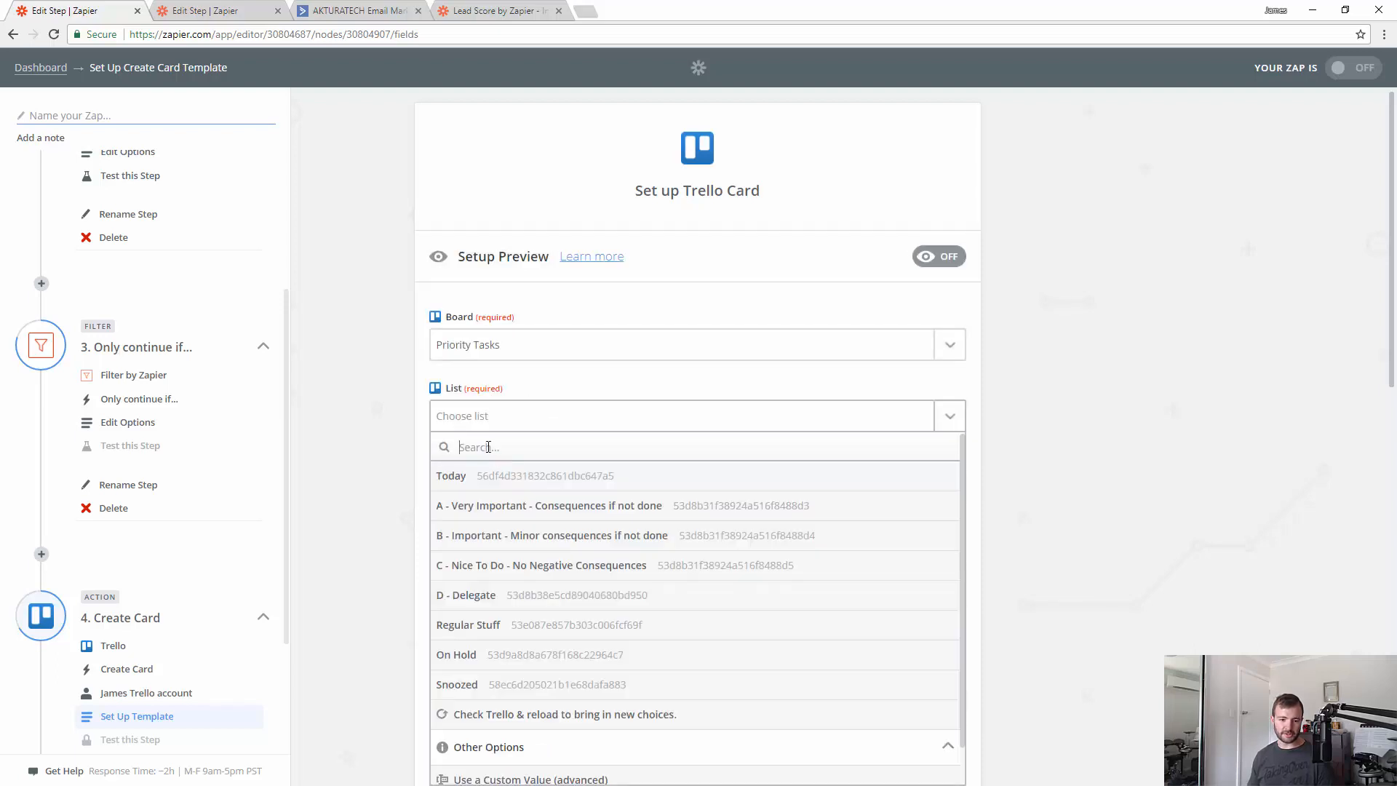
{"action": "left_click", "coordinate": [484, 477]}
- Name the card 'Follow up with lead'
{"action": "left_click", "coordinate": [465, 488]}
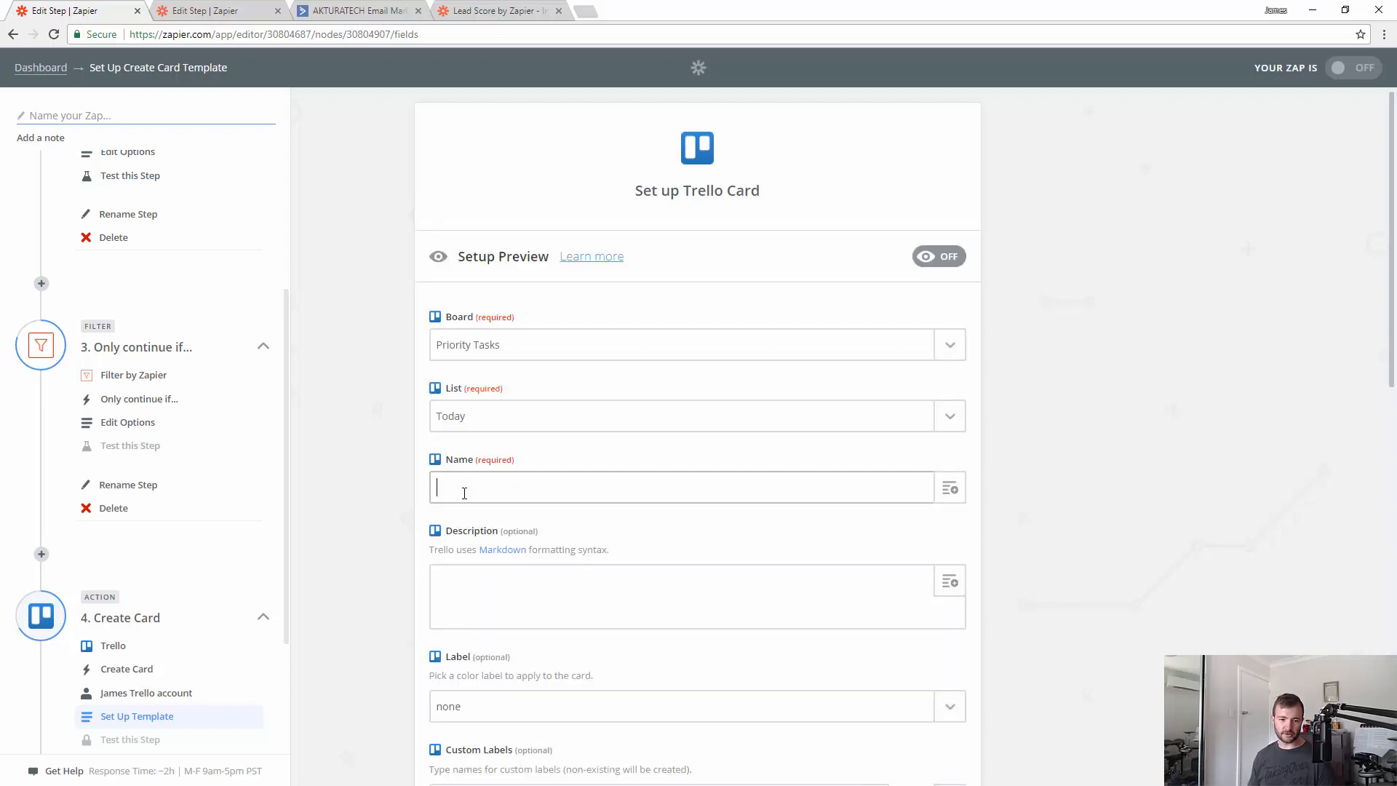
{"action": "type", "text": "Follow"}
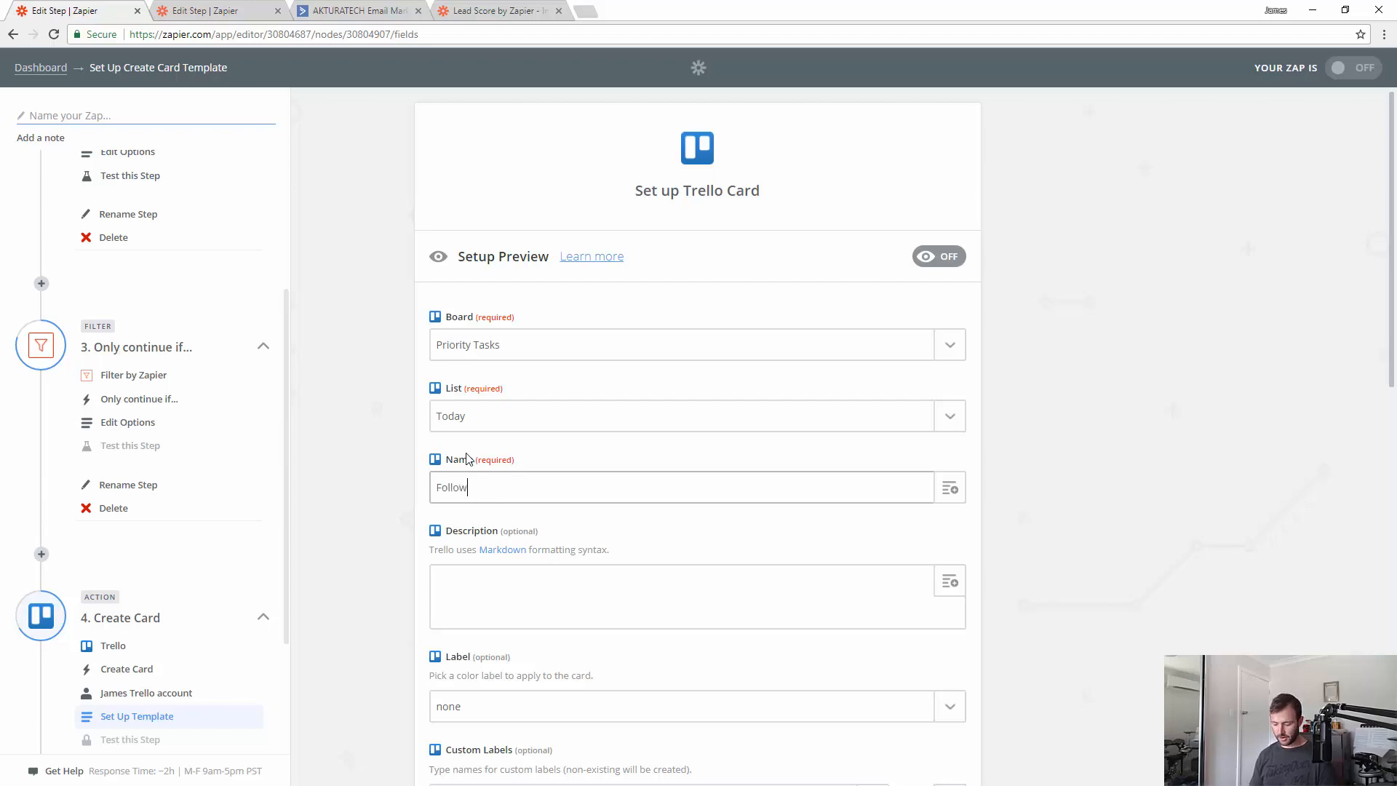
{"action": "type", "text": " up with le"}
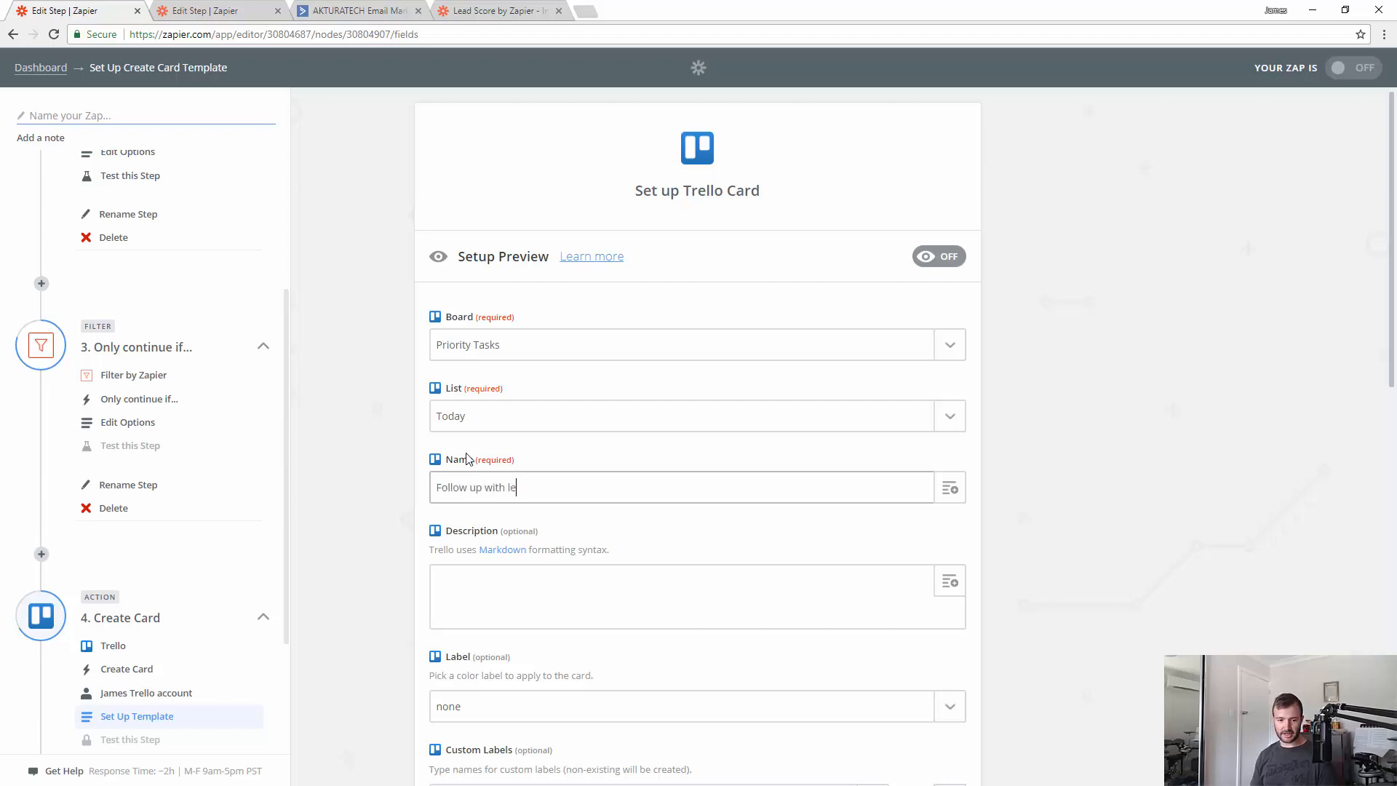
{"action": "type", "text": "ad\""}
{"action": "key", "text": "BackSpace"}
{"action": "key", "text": "BackSpace"}
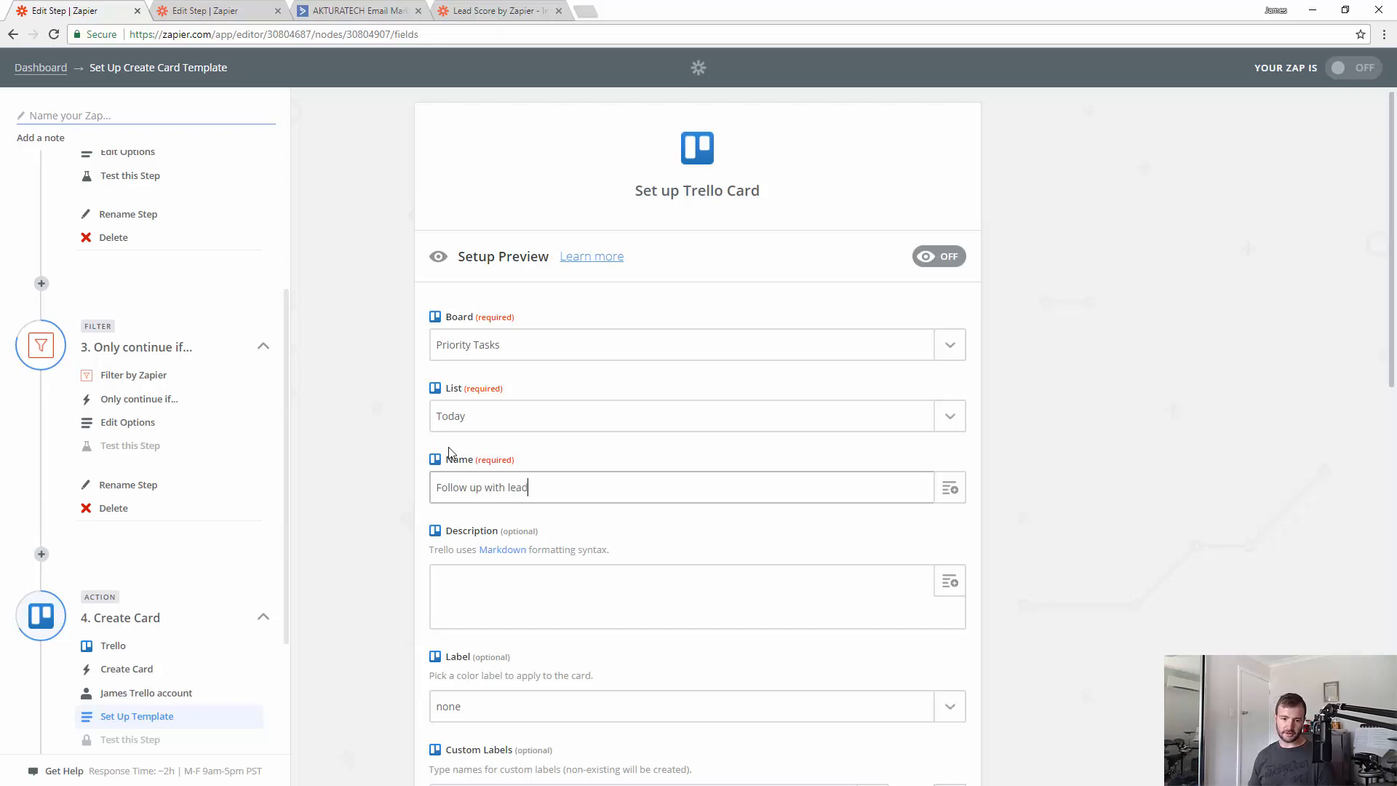
{"action": "left_click", "coordinate": [950, 488]}
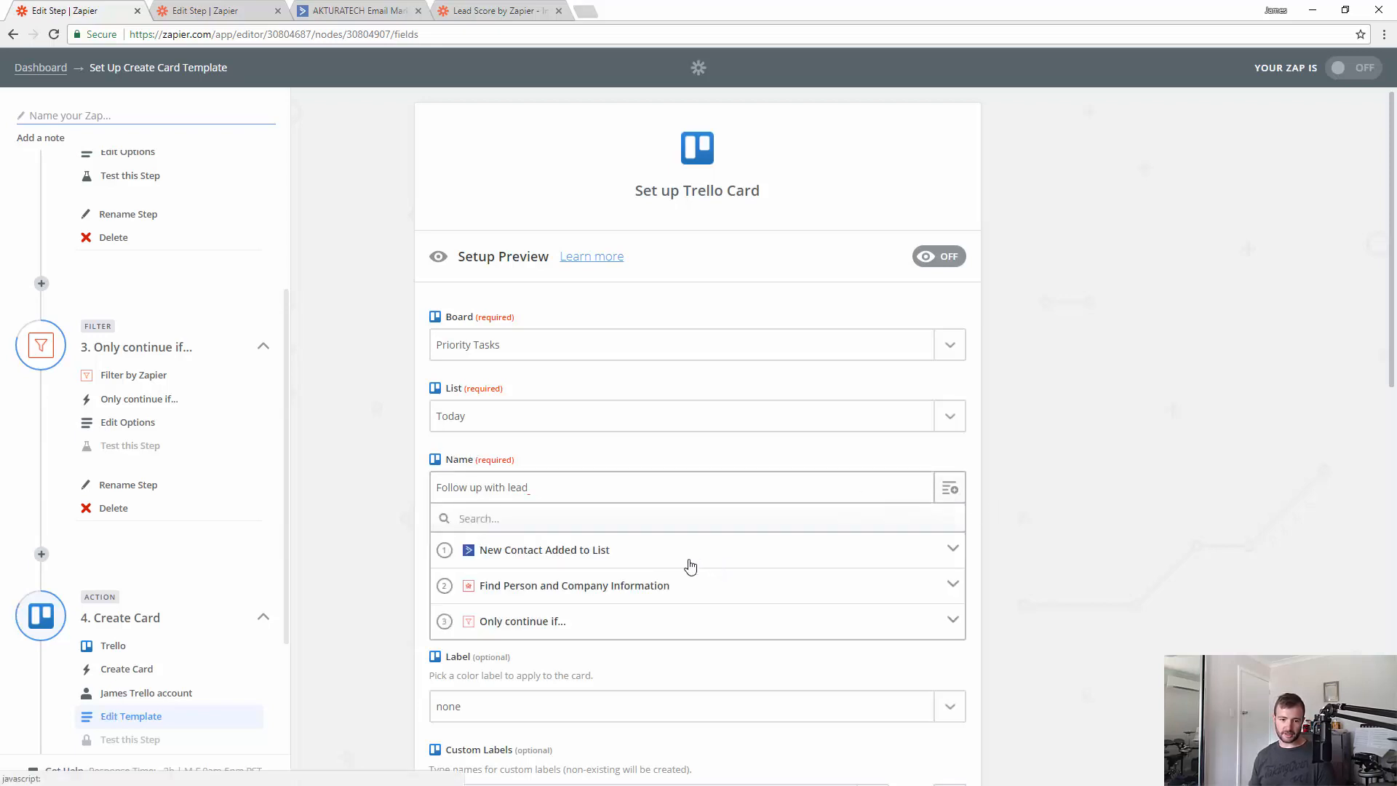
- Append the contact's email to the card name and start the description with contact first and last name
{"action": "left_click", "coordinate": [661, 547]}
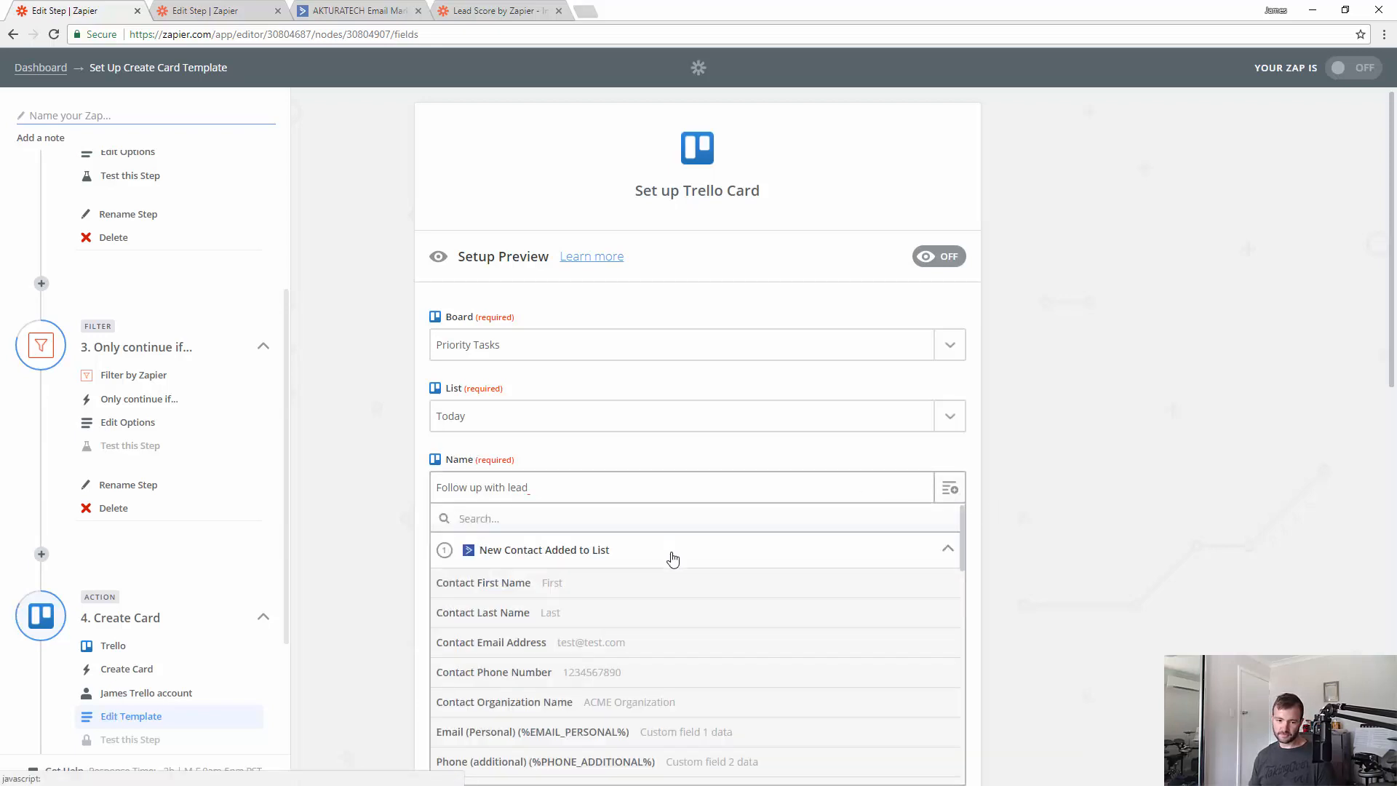
{"action": "left_click", "coordinate": [668, 643]}
{"action": "left_click", "coordinate": [527, 580]}
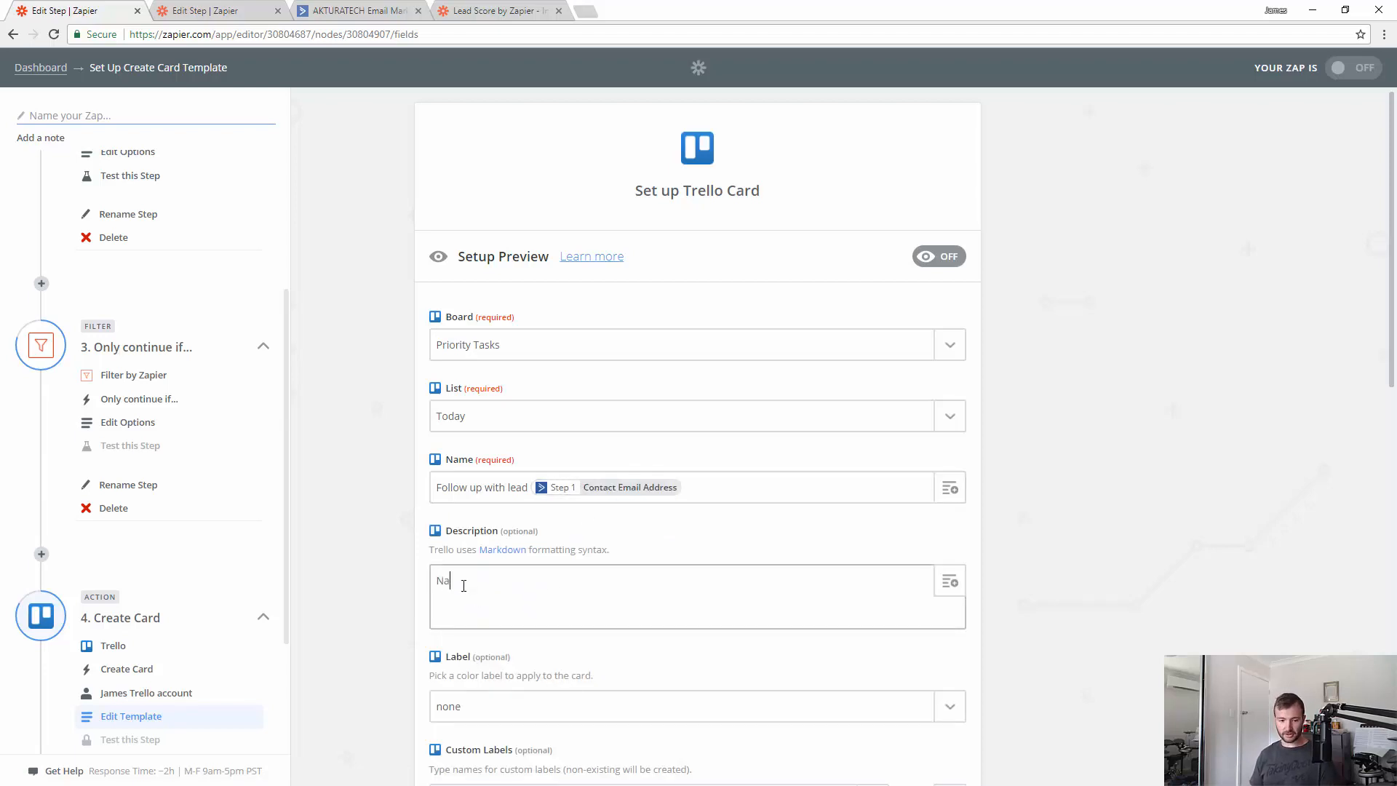
{"action": "left_click", "coordinate": [950, 582]}
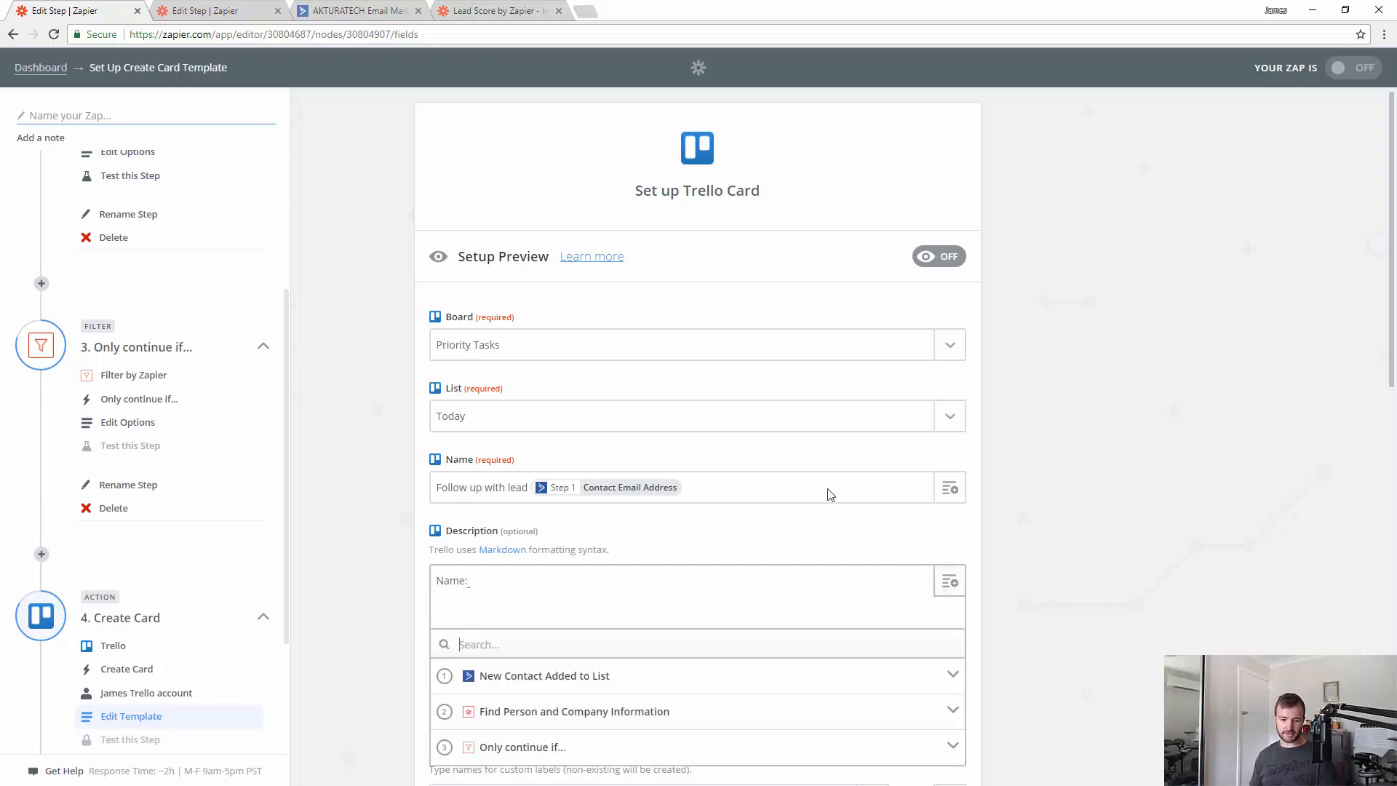
{"action": "scroll", "coordinate": [658, 555], "scroll_direction": "down", "scroll_amount": 3}
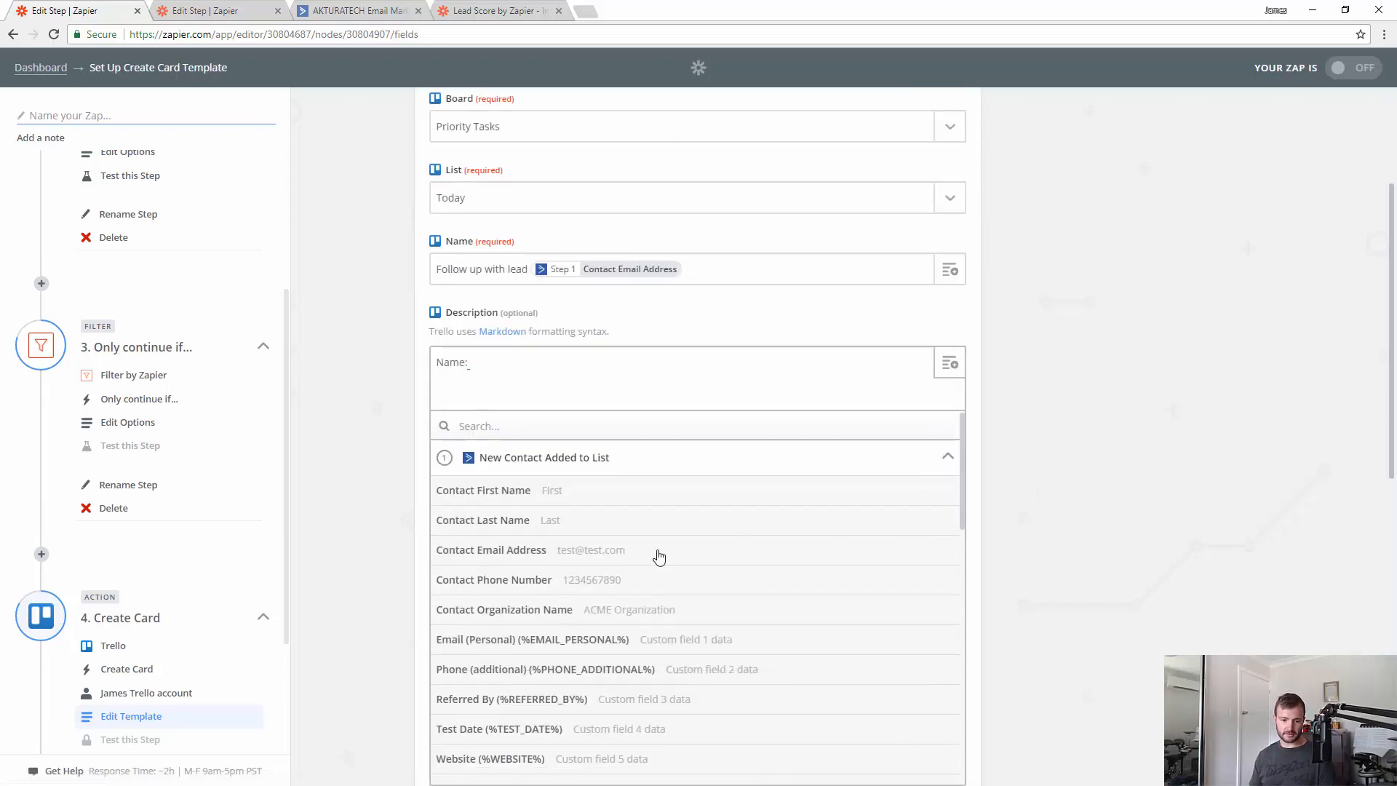
{"action": "left_click", "coordinate": [558, 491]}
{"action": "left_click", "coordinate": [959, 365]}
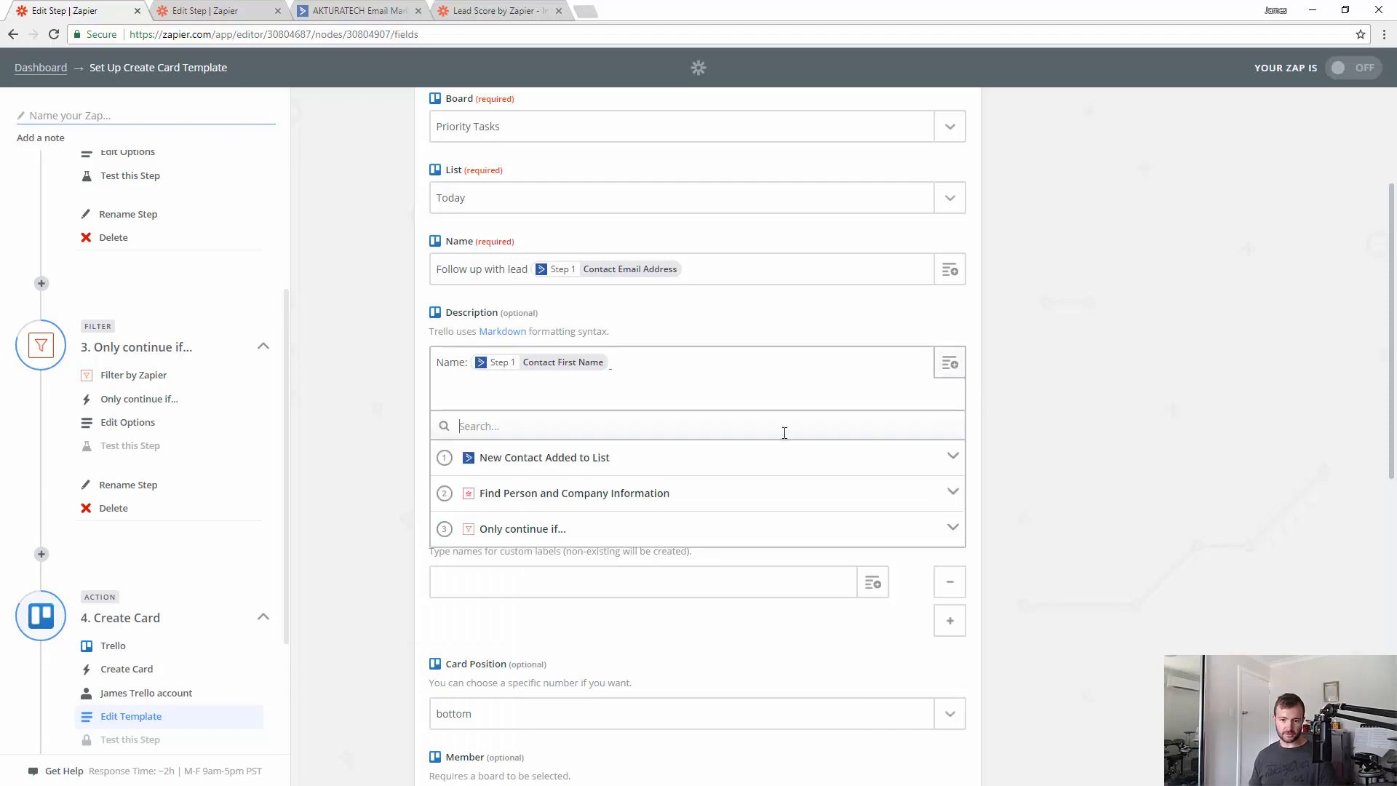
{"action": "left_click", "coordinate": [704, 461]}
{"action": "left_click", "coordinate": [594, 523]}
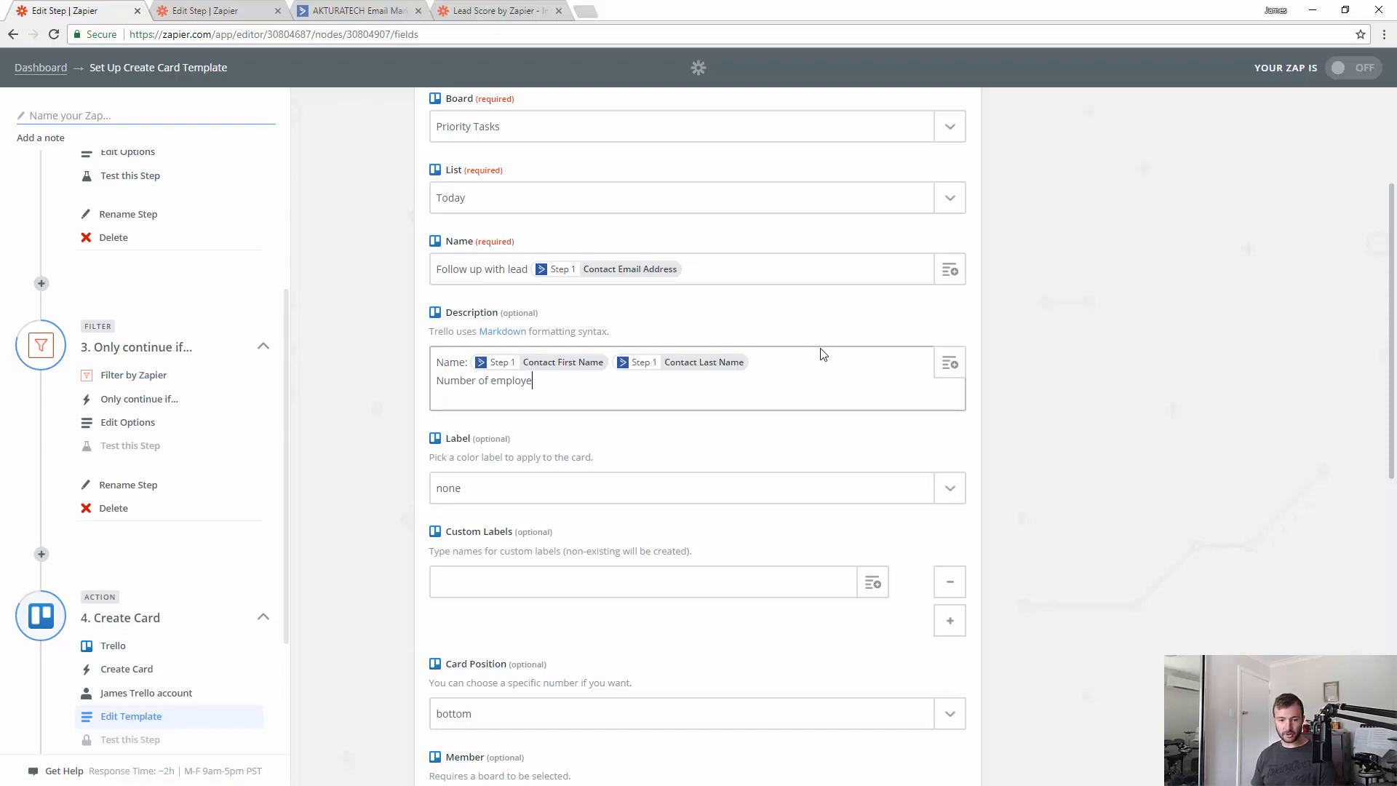
- Add the company's number of employees and company name to the description, then save the template
{"action": "type", "text": ":"}
{"action": "left_click", "coordinate": [950, 363]}
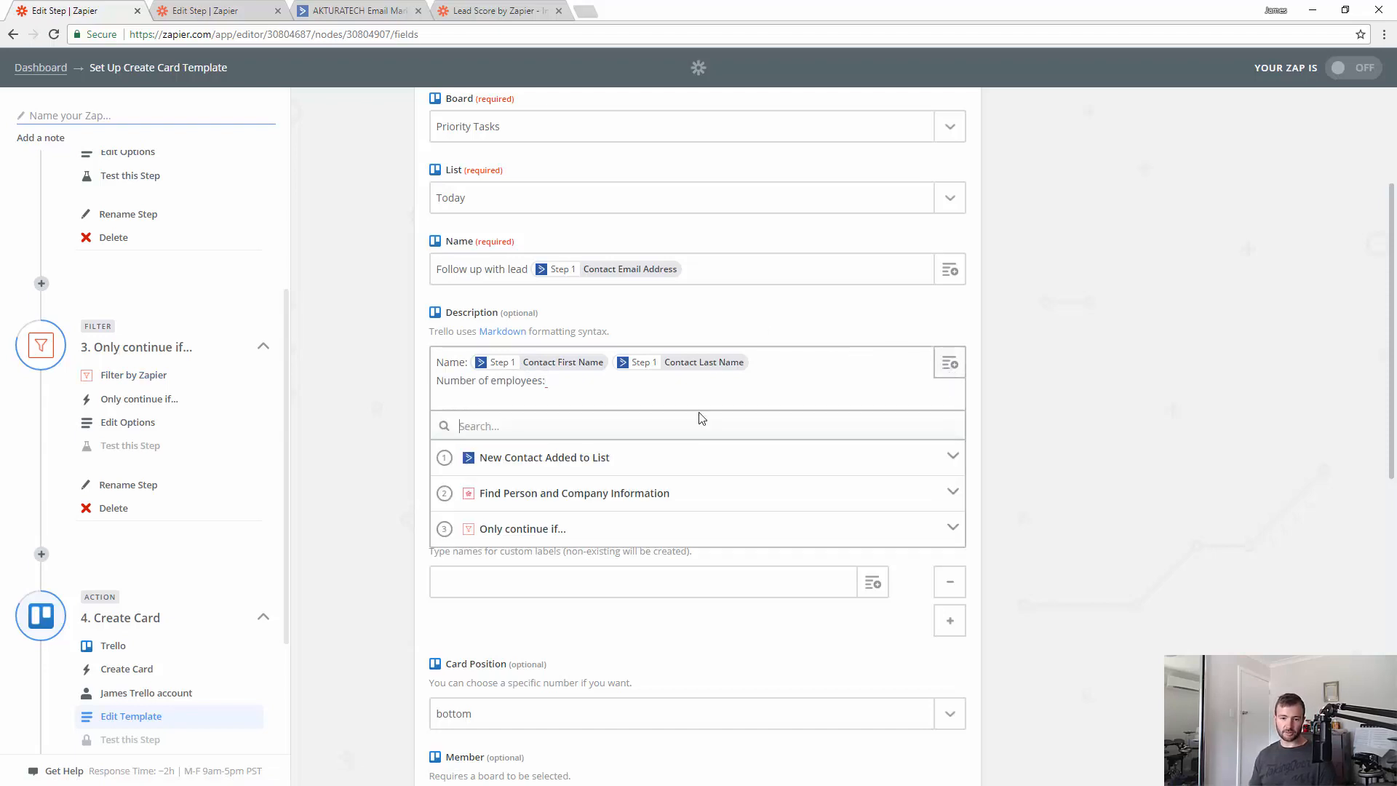
{"action": "left_click", "coordinate": [946, 494]}
{"action": "scroll", "coordinate": [608, 537], "scroll_direction": "down", "scroll_amount": 1}
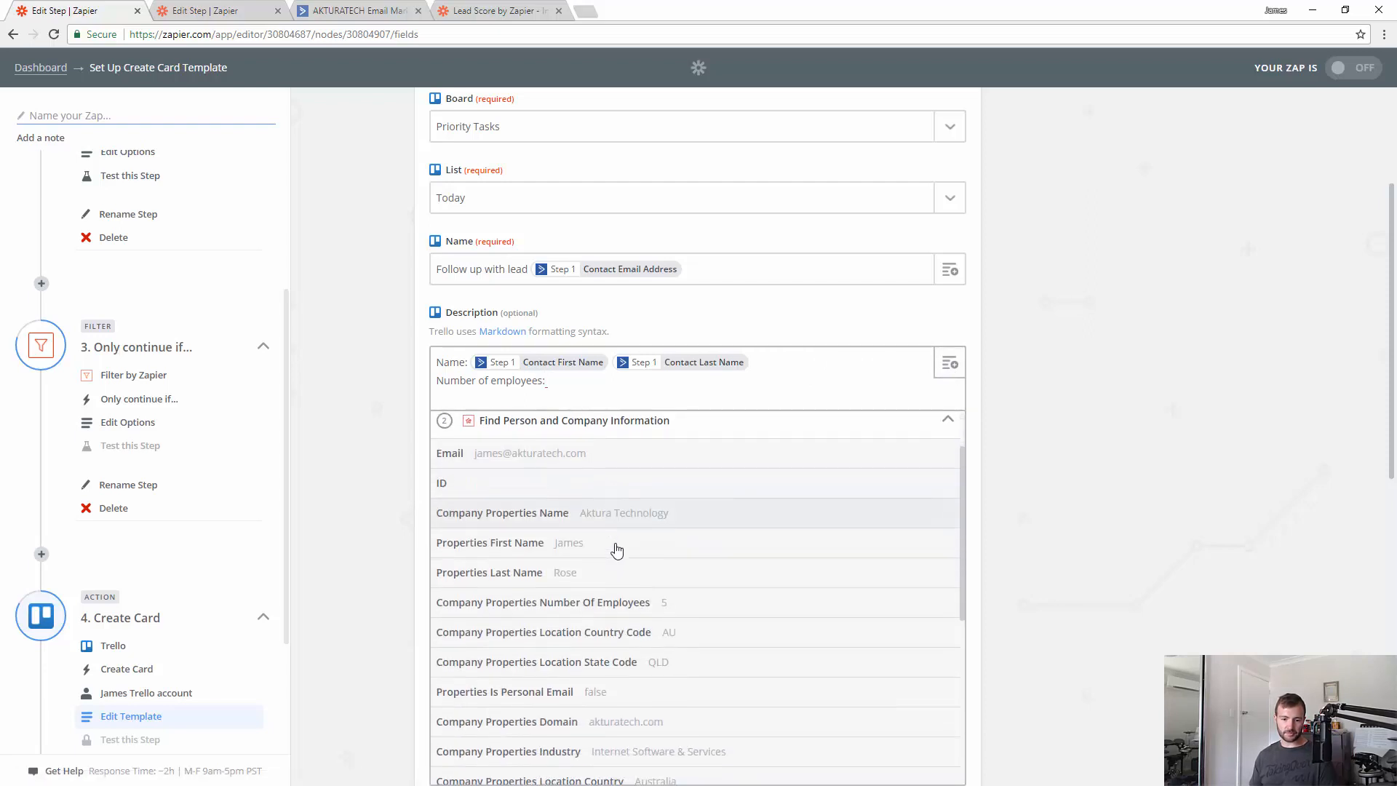
{"action": "left_click", "coordinate": [483, 604]}
{"action": "key", "text": "Return"}
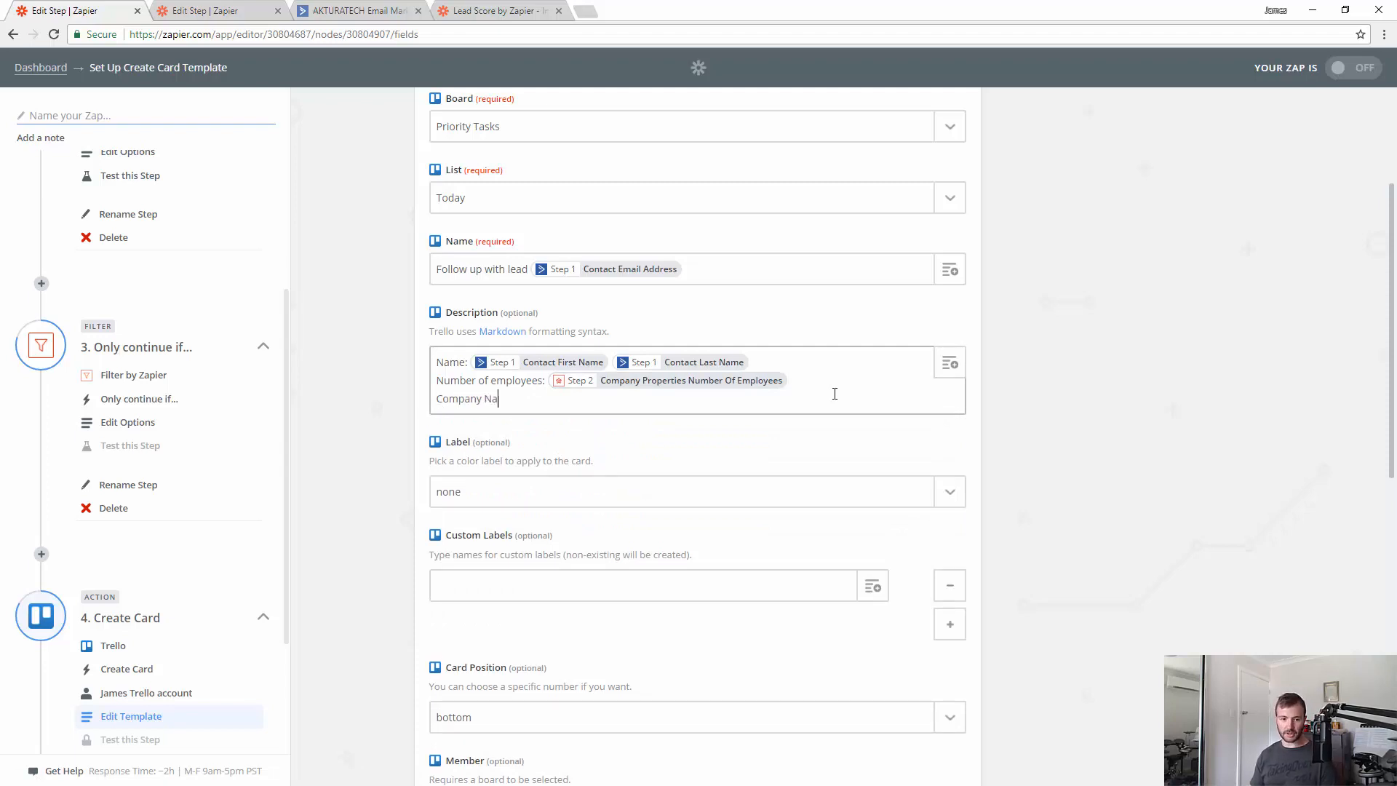
{"action": "left_click", "coordinate": [950, 363]}
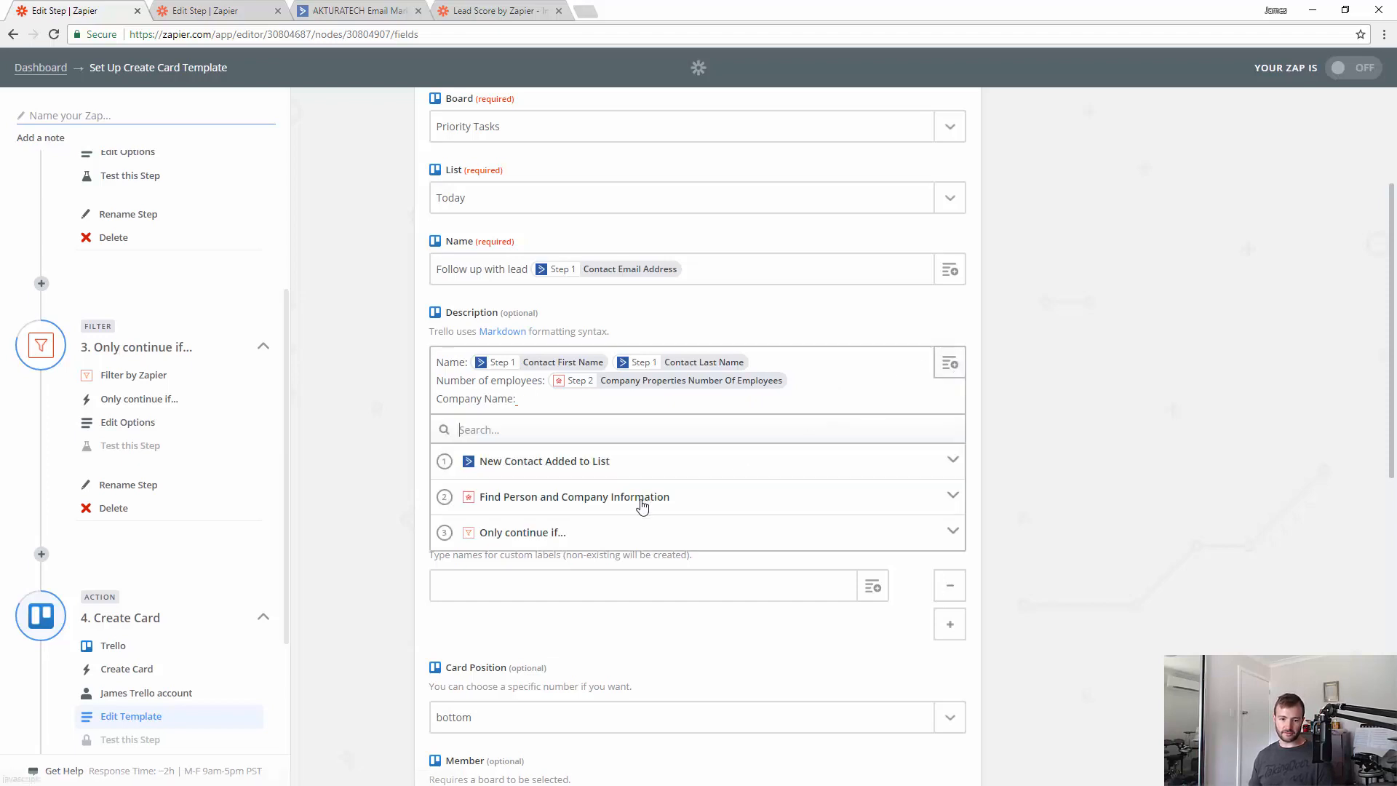
{"action": "scroll", "coordinate": [730, 476], "scroll_direction": "down", "scroll_amount": 2}
{"action": "left_click", "coordinate": [524, 448]}
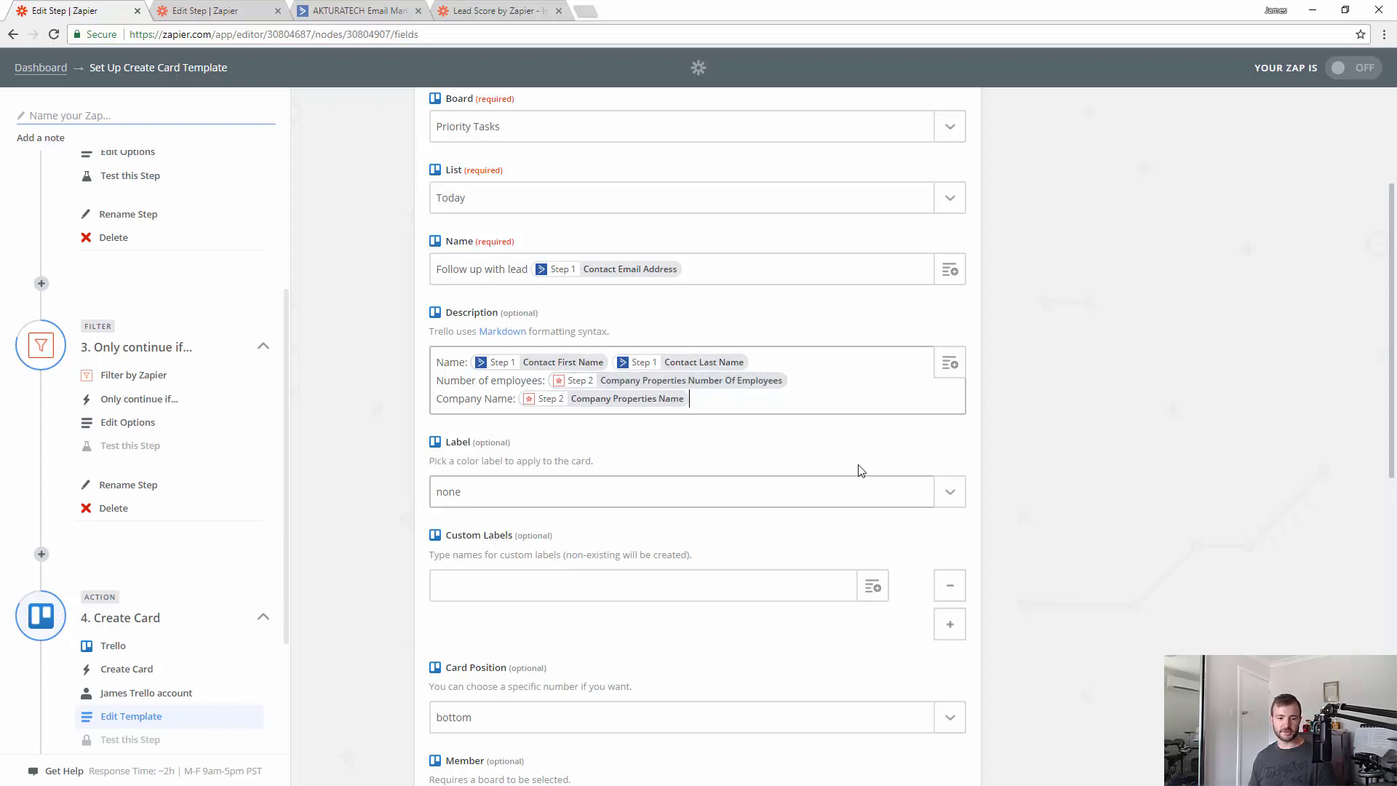
{"action": "scroll", "coordinate": [958, 471], "scroll_direction": "down", "scroll_amount": 1}
{"action": "scroll", "coordinate": [959, 471], "scroll_direction": "down", "scroll_amount": 8}
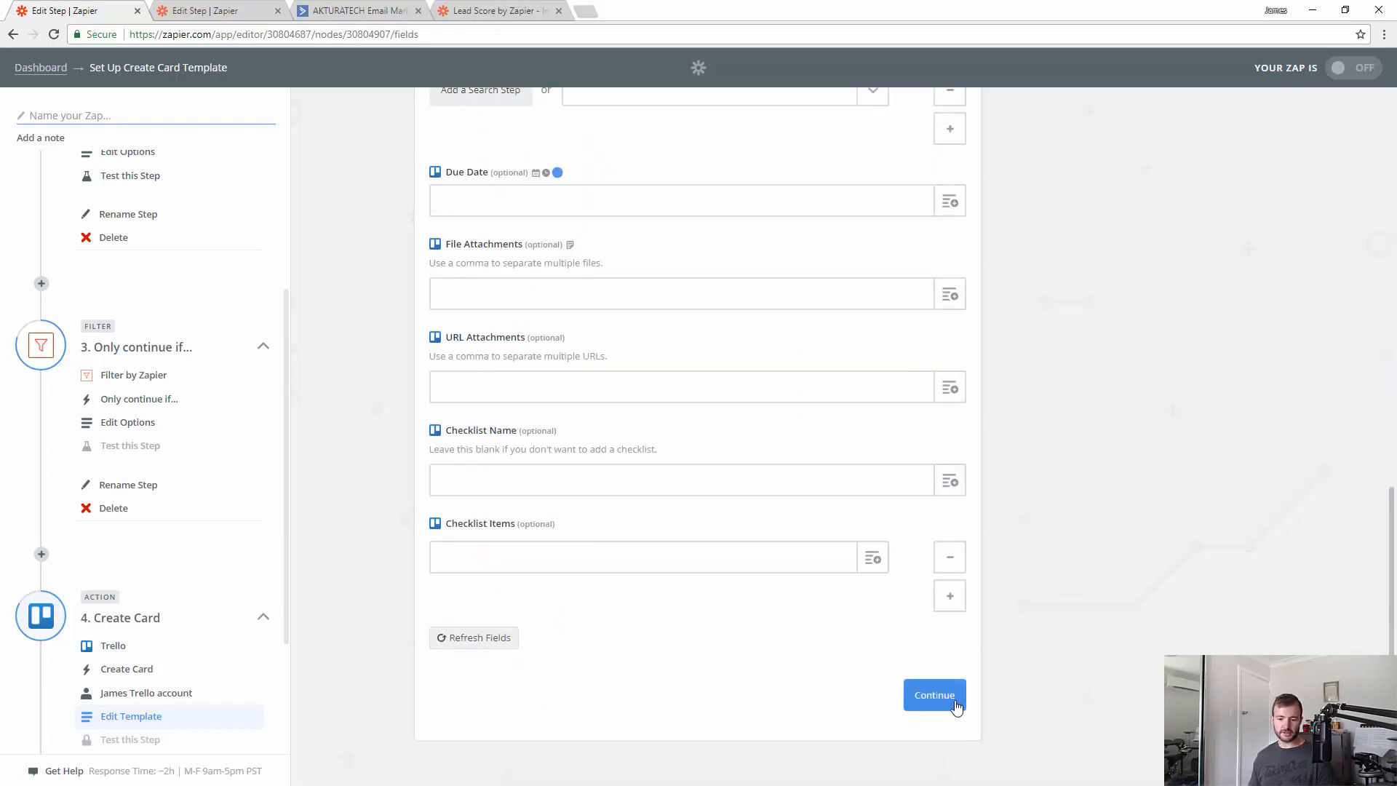
{"action": "left_click", "coordinate": [955, 699]}
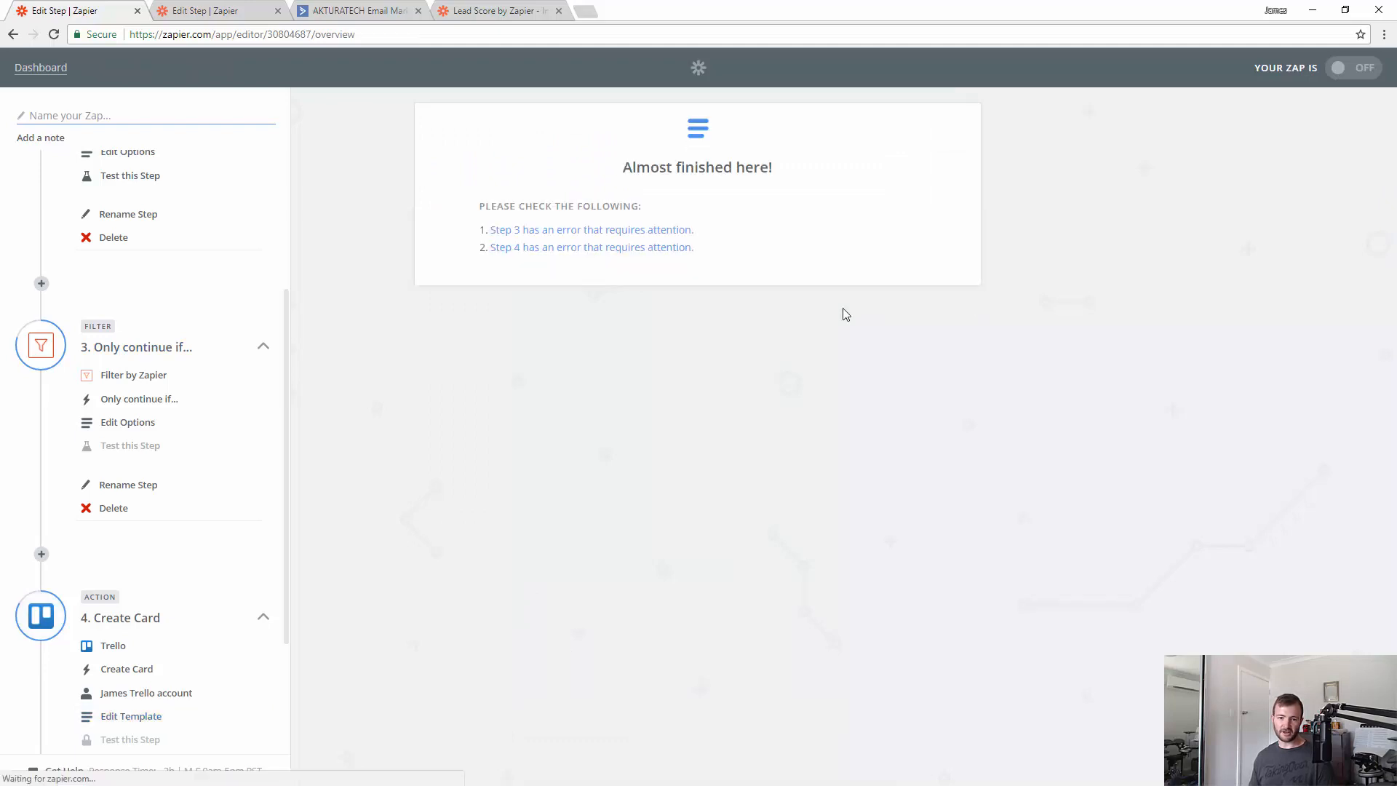
- Revisit the flagged step 3 filter and retest it until it passes on sample data
{"action": "left_click", "coordinate": [537, 232]}
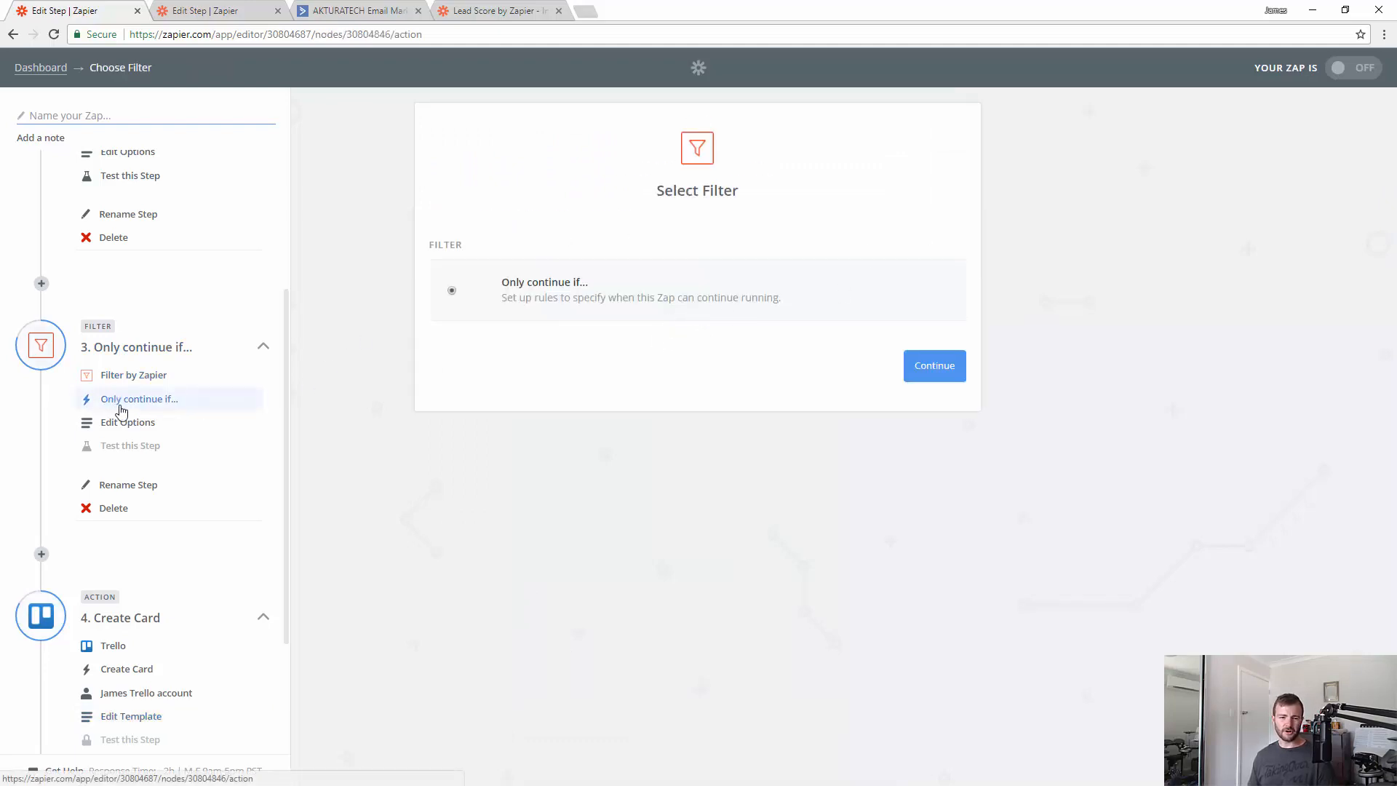
{"action": "left_click", "coordinate": [956, 370]}
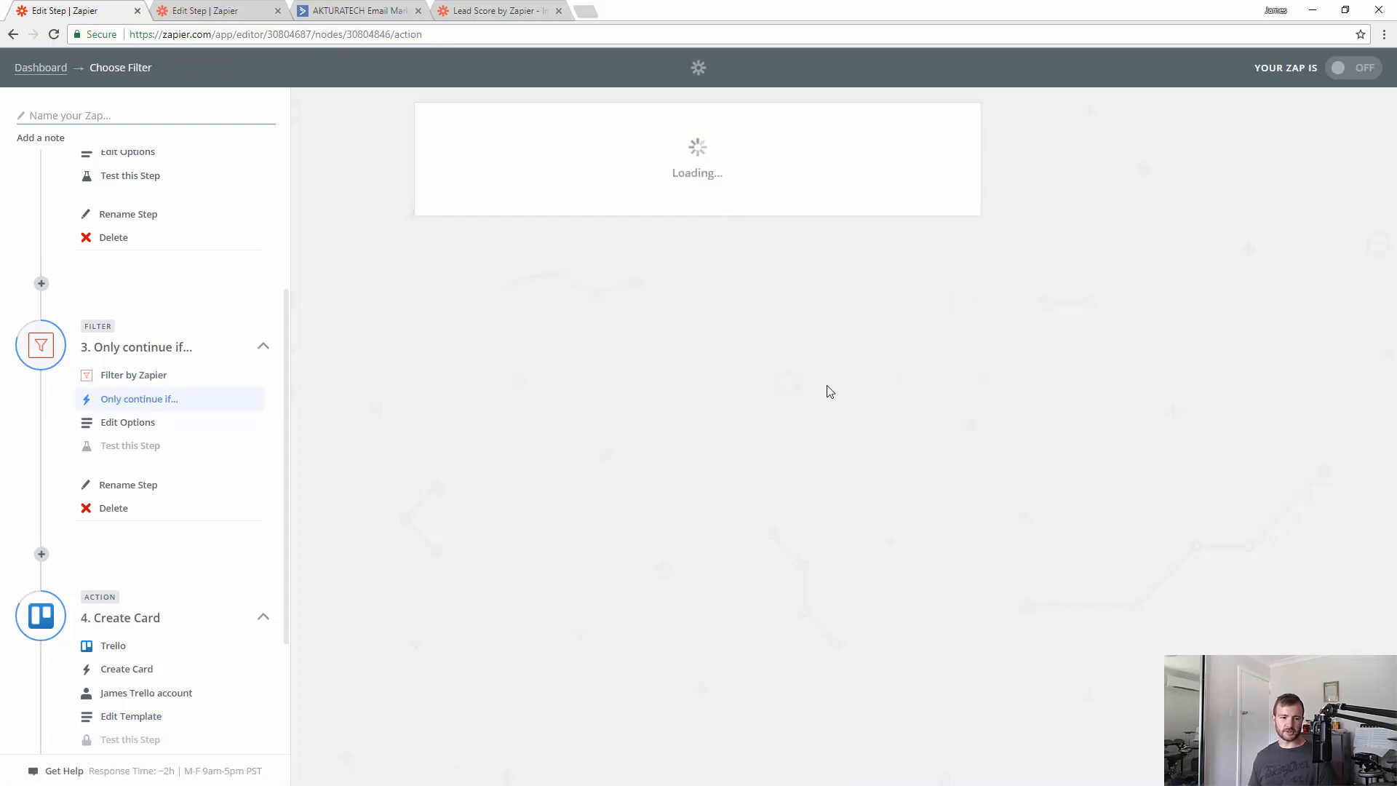
{"action": "left_click", "coordinate": [118, 450]}
{"action": "left_click", "coordinate": [927, 293]}
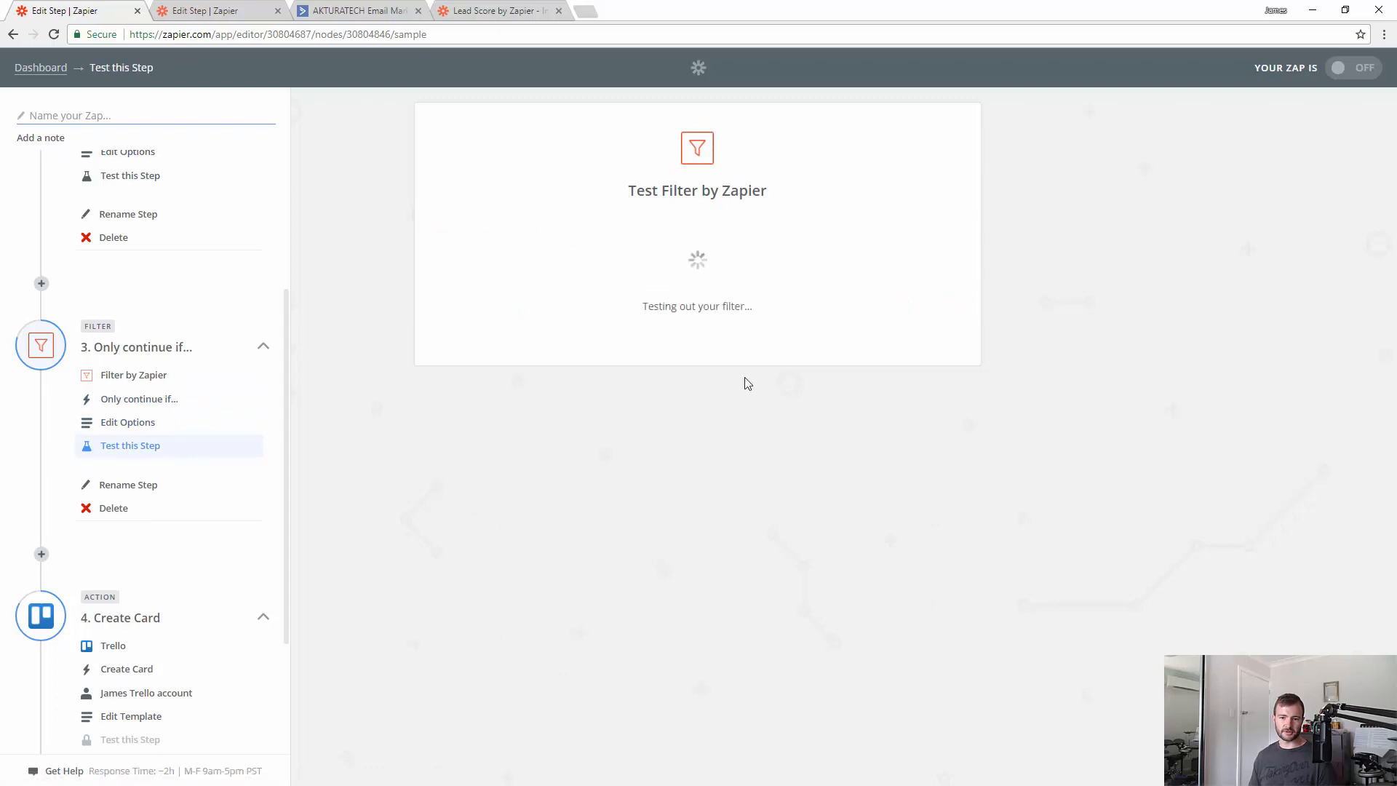
{"action": "left_click", "coordinate": [933, 523]}
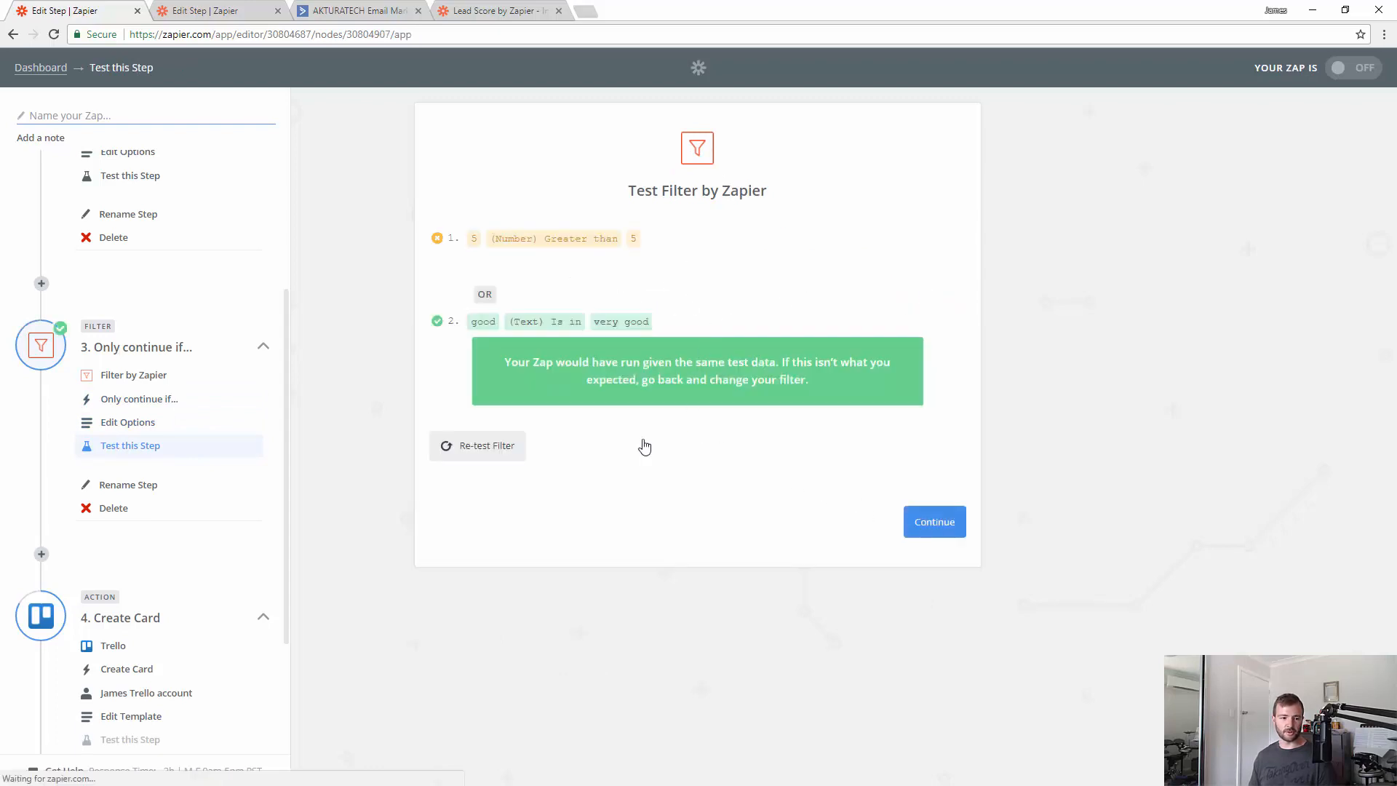
{"action": "scroll", "coordinate": [275, 305], "scroll_direction": "up", "scroll_amount": 4}
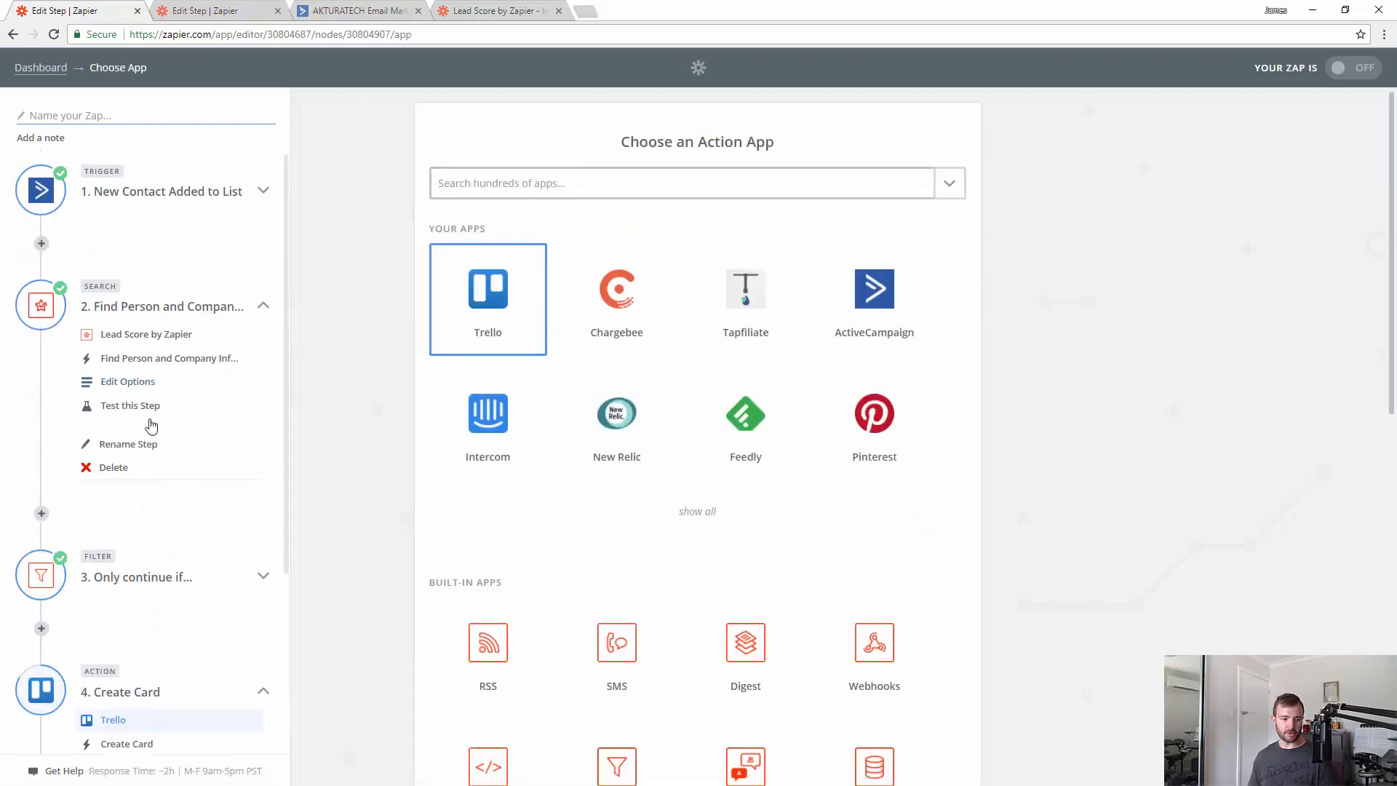
- Skip the Trello test card, finish the Zap, and reopen step 2's search options
{"action": "scroll", "coordinate": [181, 473], "scroll_direction": "down", "scroll_amount": 3}
{"action": "left_click", "coordinate": [130, 560]}
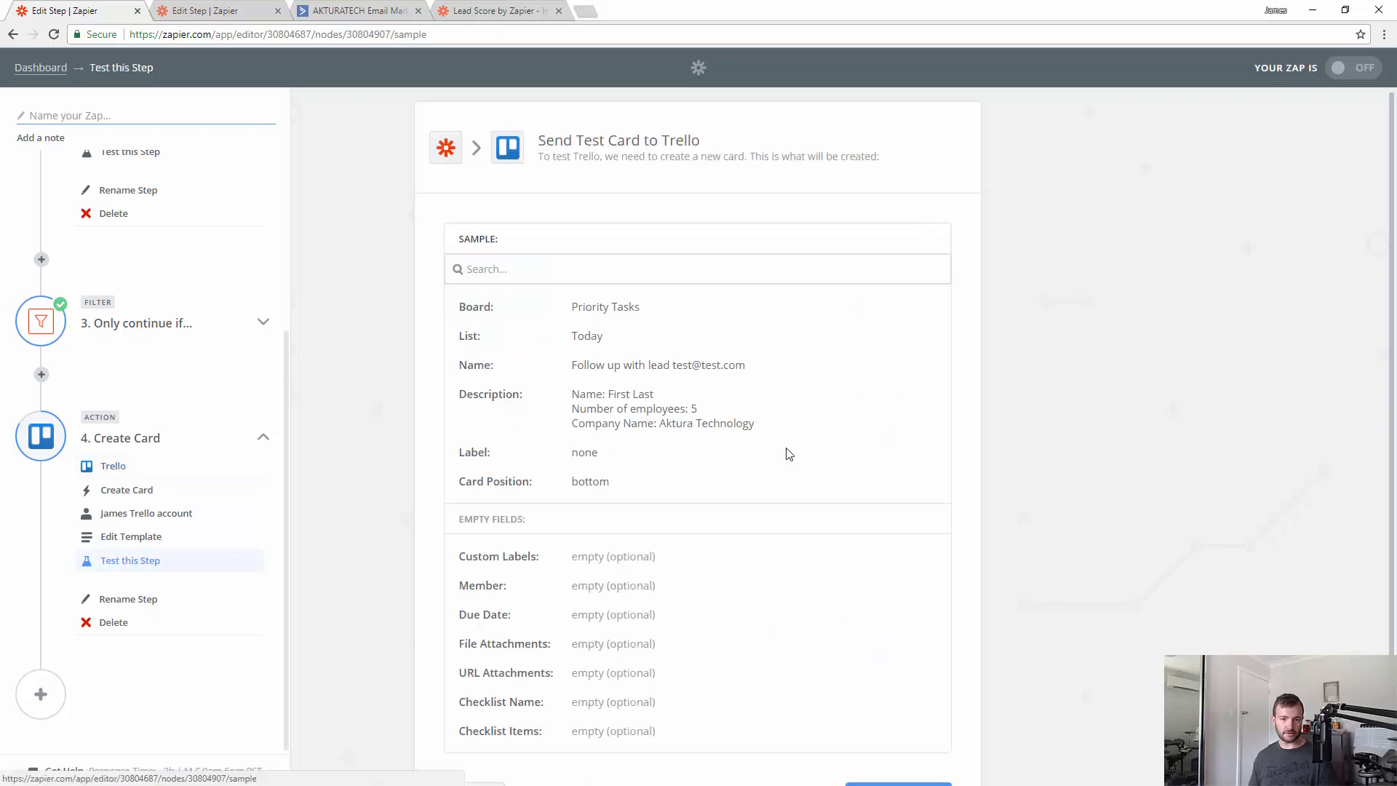
{"action": "scroll", "coordinate": [888, 610], "scroll_direction": "down", "scroll_amount": 2}
{"action": "left_click", "coordinate": [477, 699]}
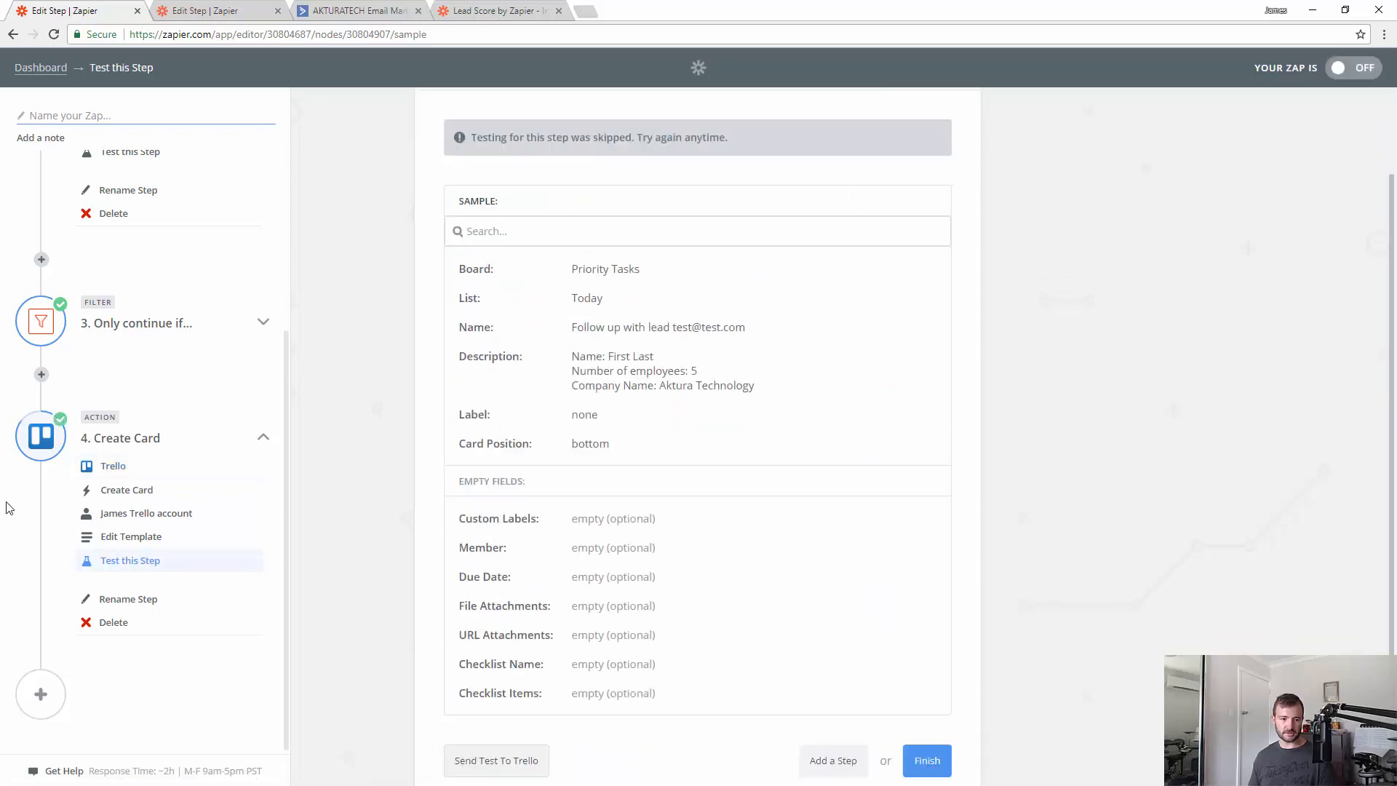
{"action": "scroll", "coordinate": [874, 604], "scroll_direction": "down", "scroll_amount": 1}
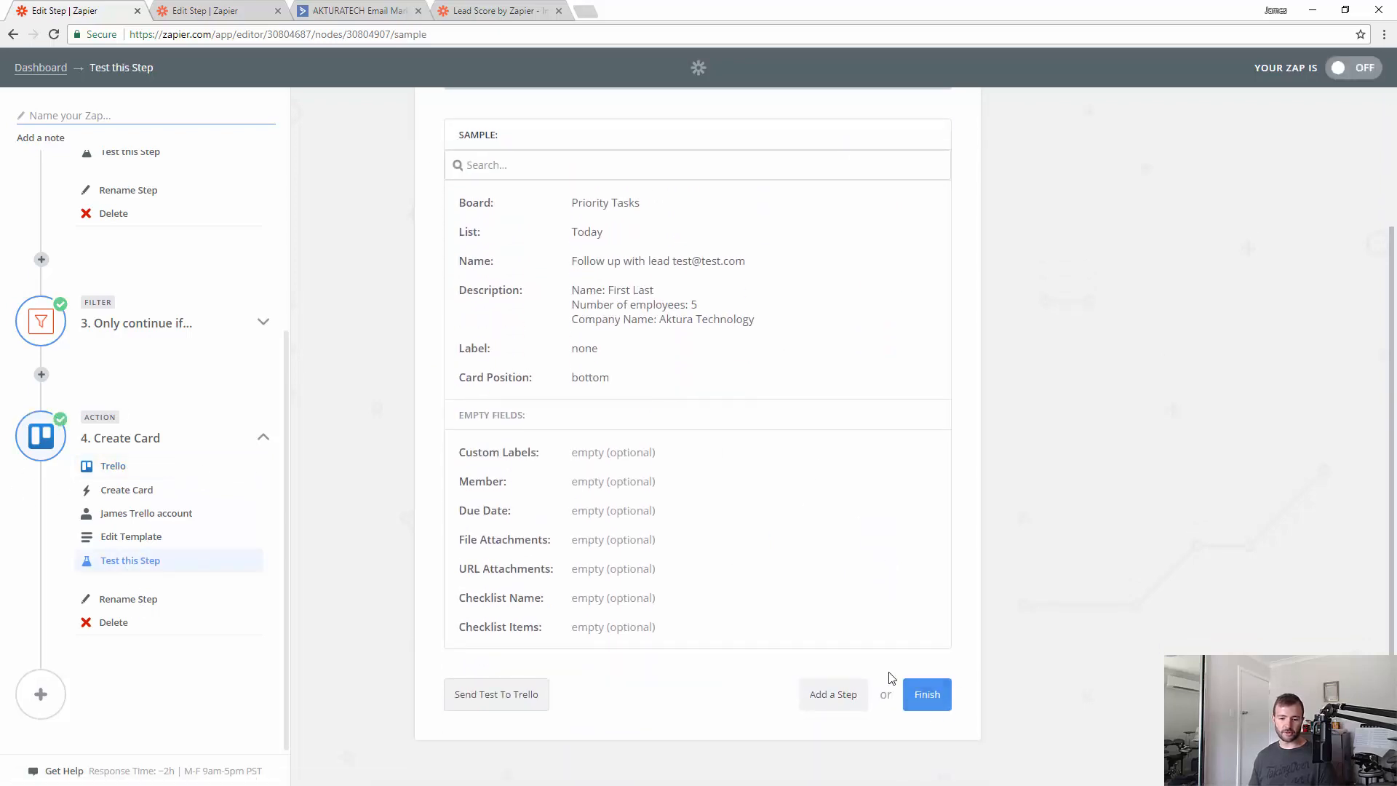
{"action": "left_click", "coordinate": [936, 701]}
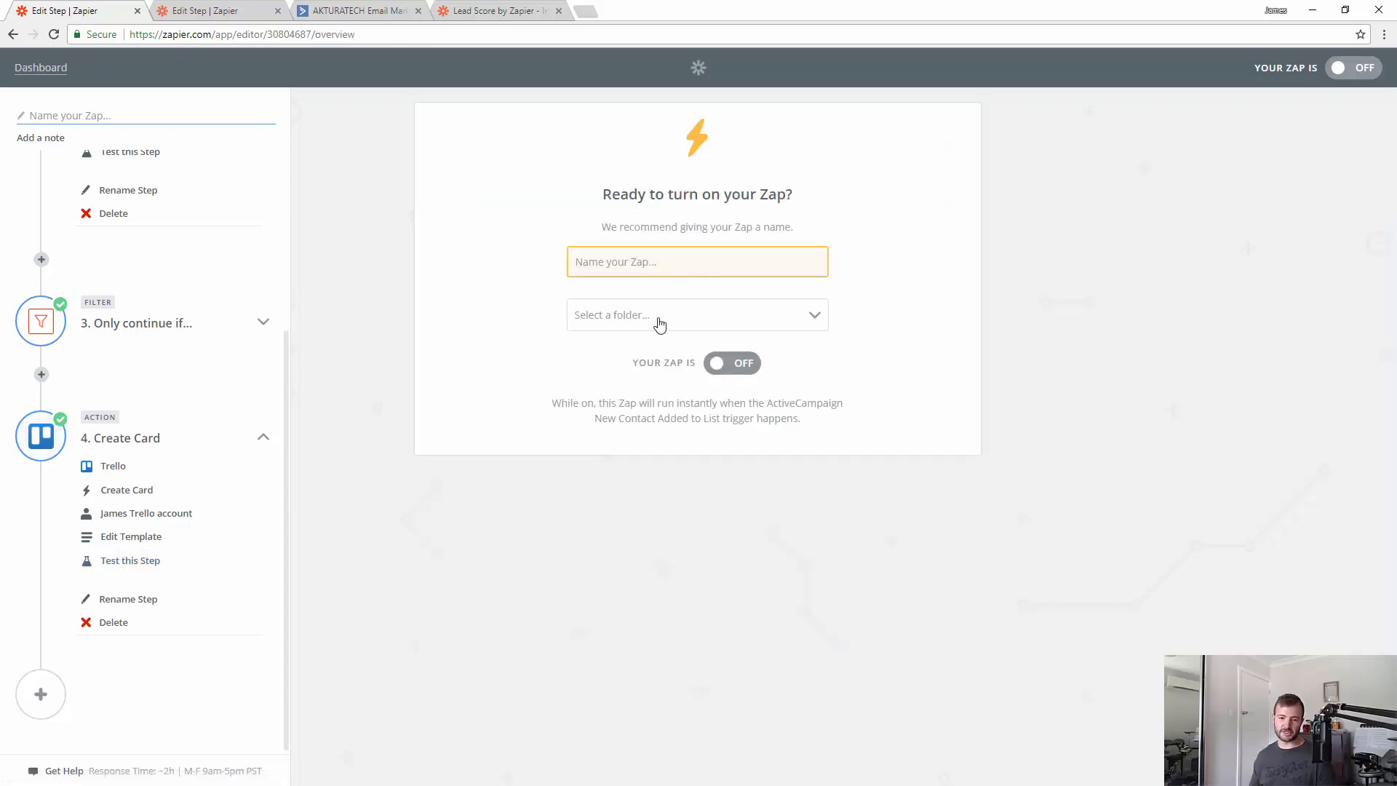
{"action": "scroll", "coordinate": [211, 422], "scroll_direction": "up", "scroll_amount": 4}
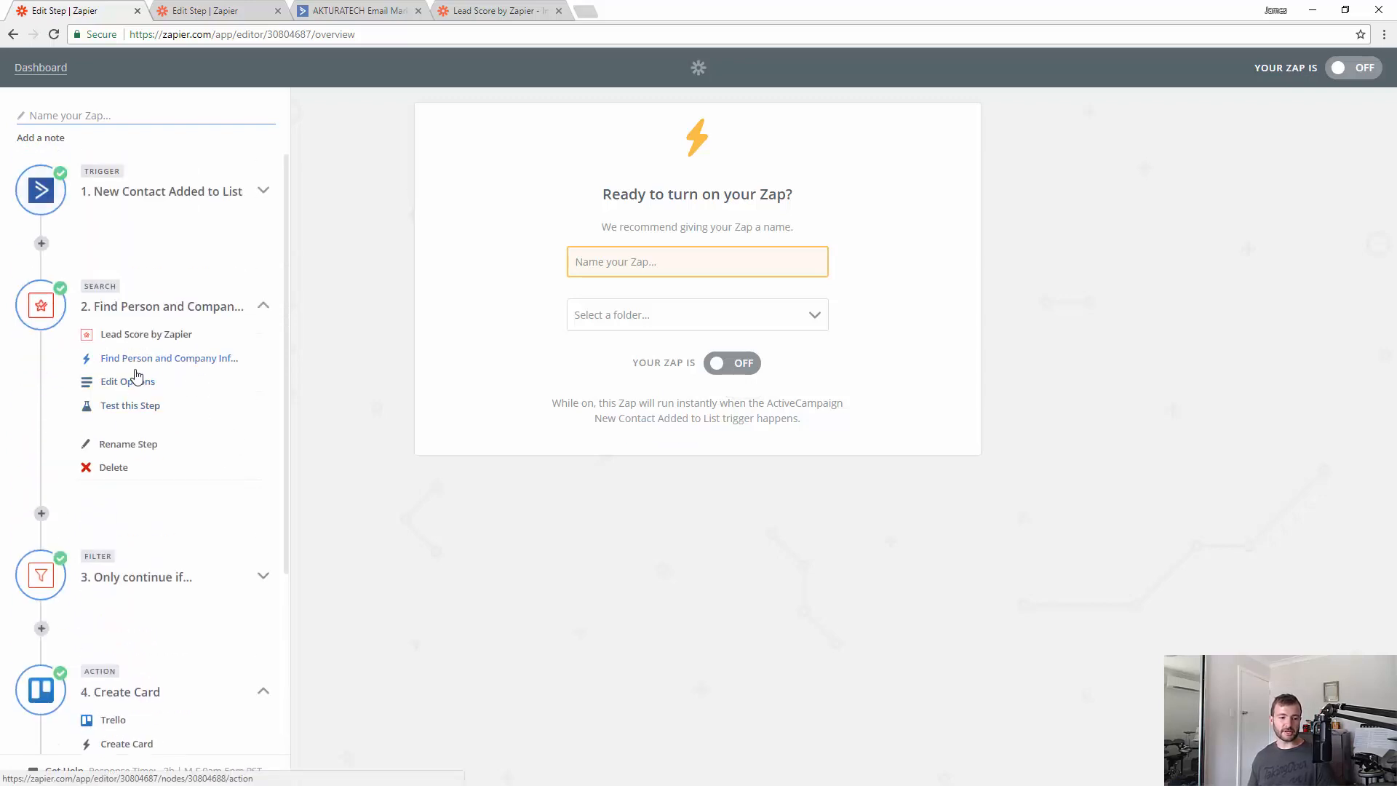
{"action": "left_click", "coordinate": [135, 386]}
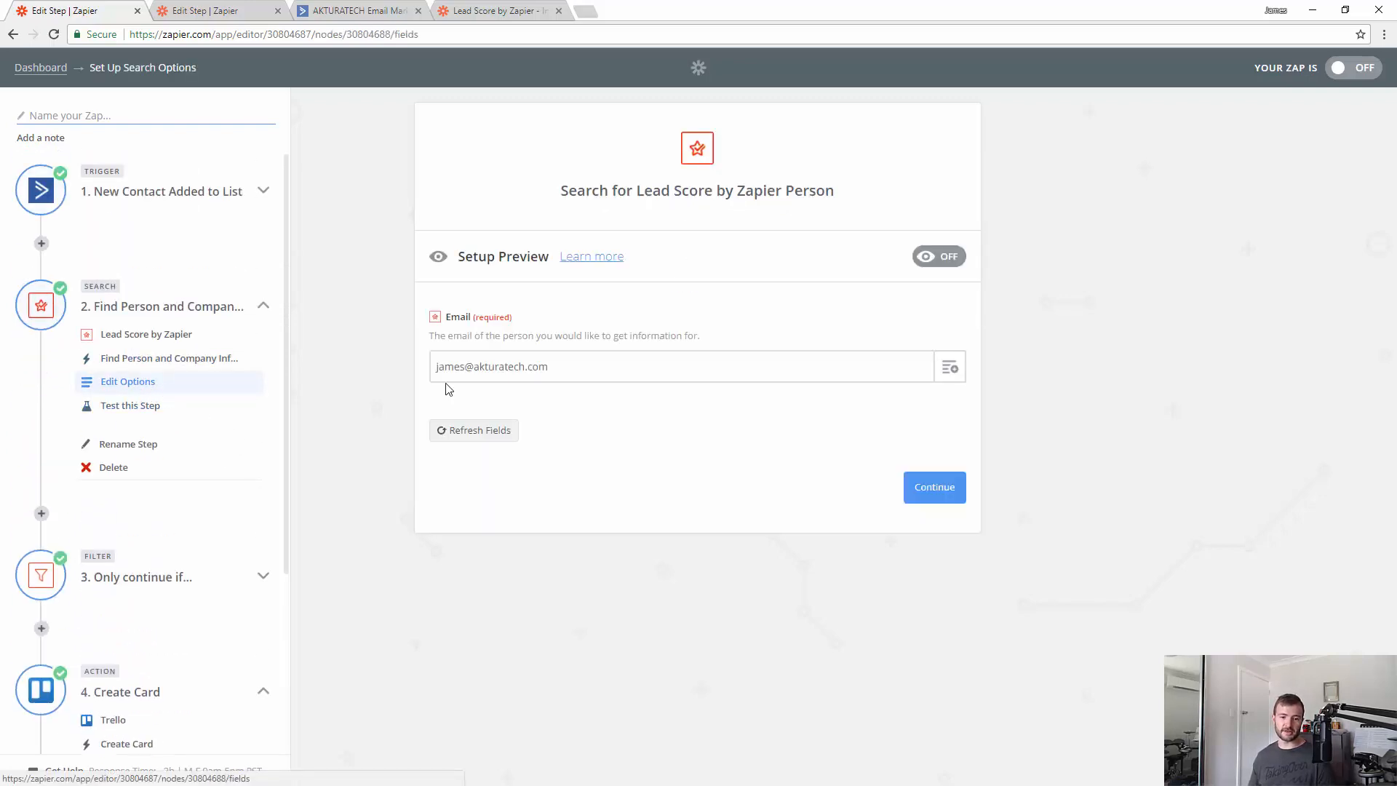
- Replace the fixed Email with Step 1's Contact Email Address and skip the Lead Score test
{"action": "left_click_drag", "start_coordinate": [585, 370], "coordinate": [393, 364]}
{"action": "key", "text": "BackSpace"}
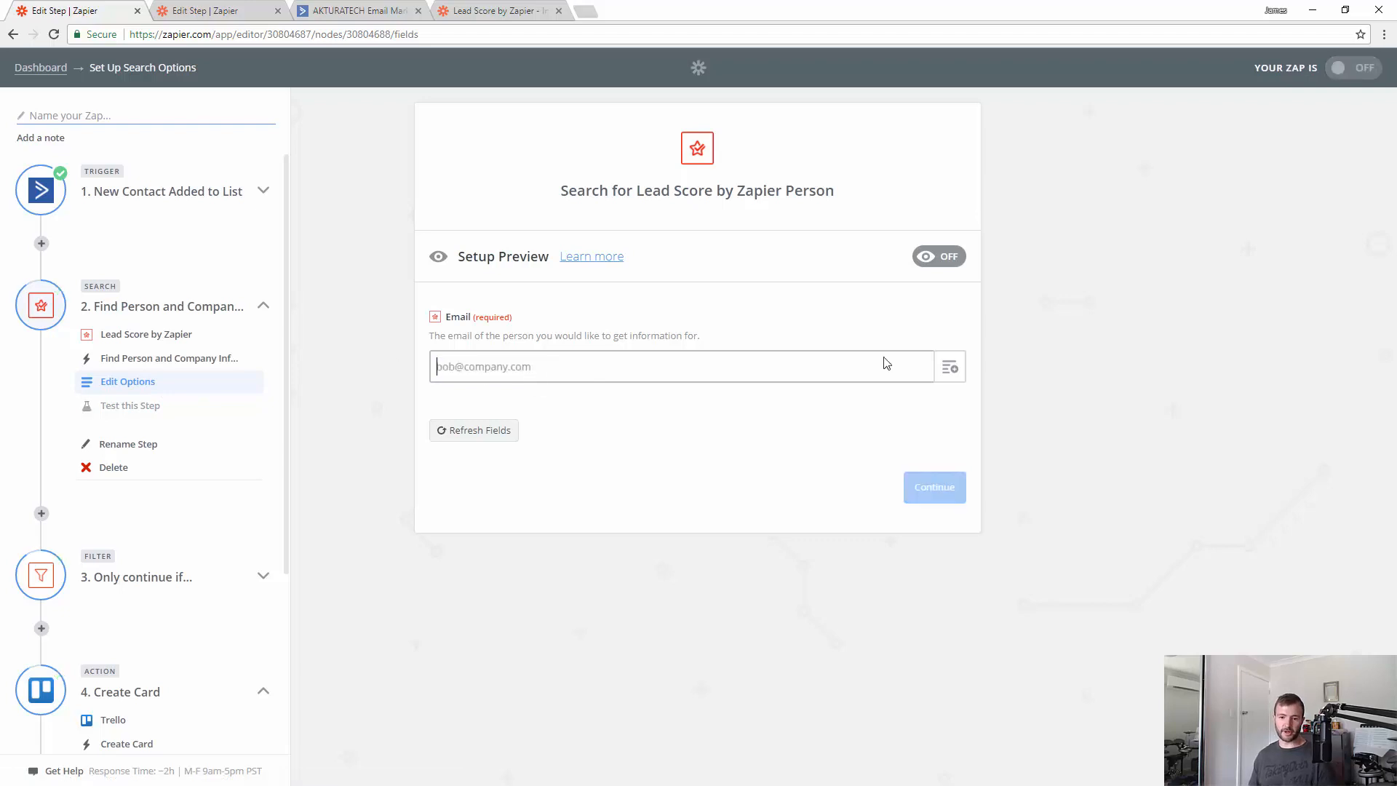
{"action": "left_click", "coordinate": [949, 367]}
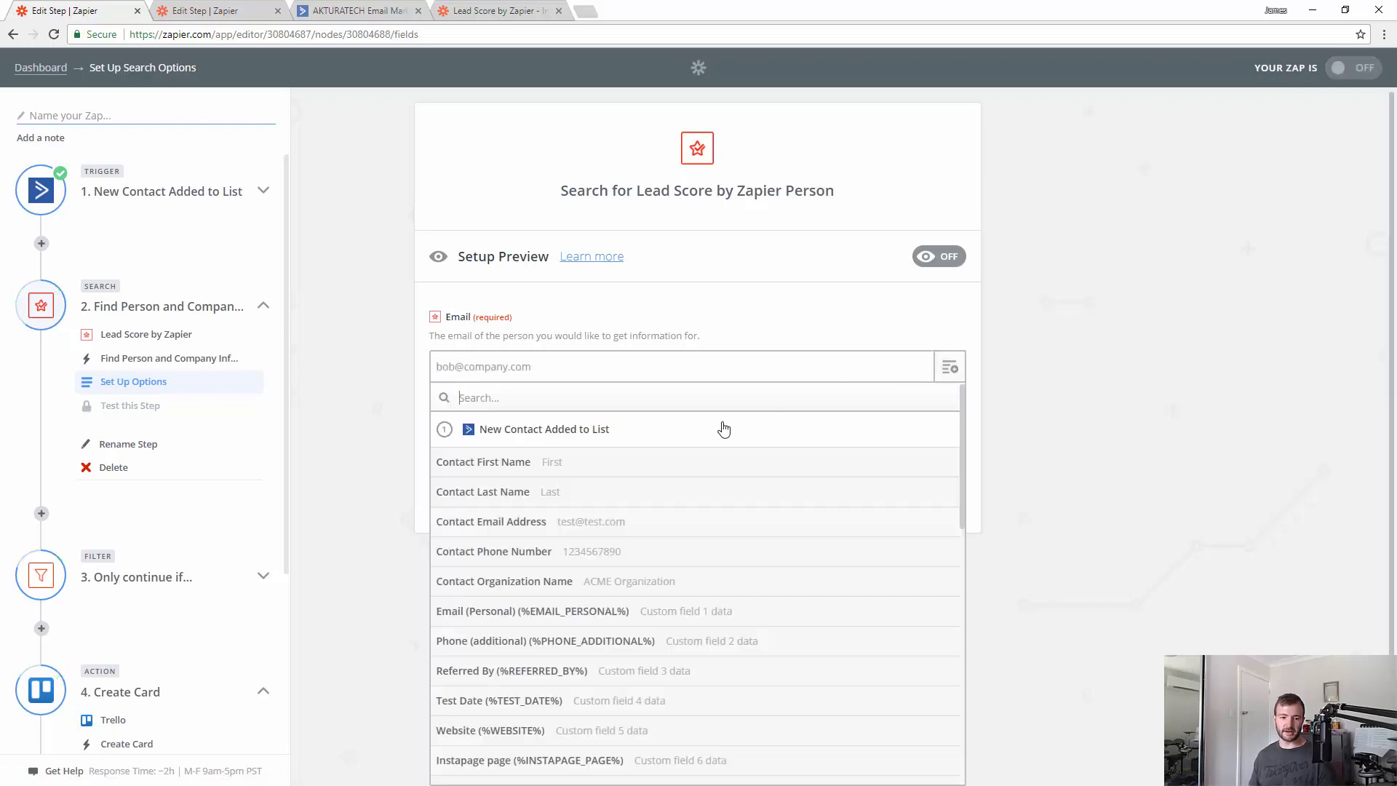
{"action": "left_click", "coordinate": [518, 523]}
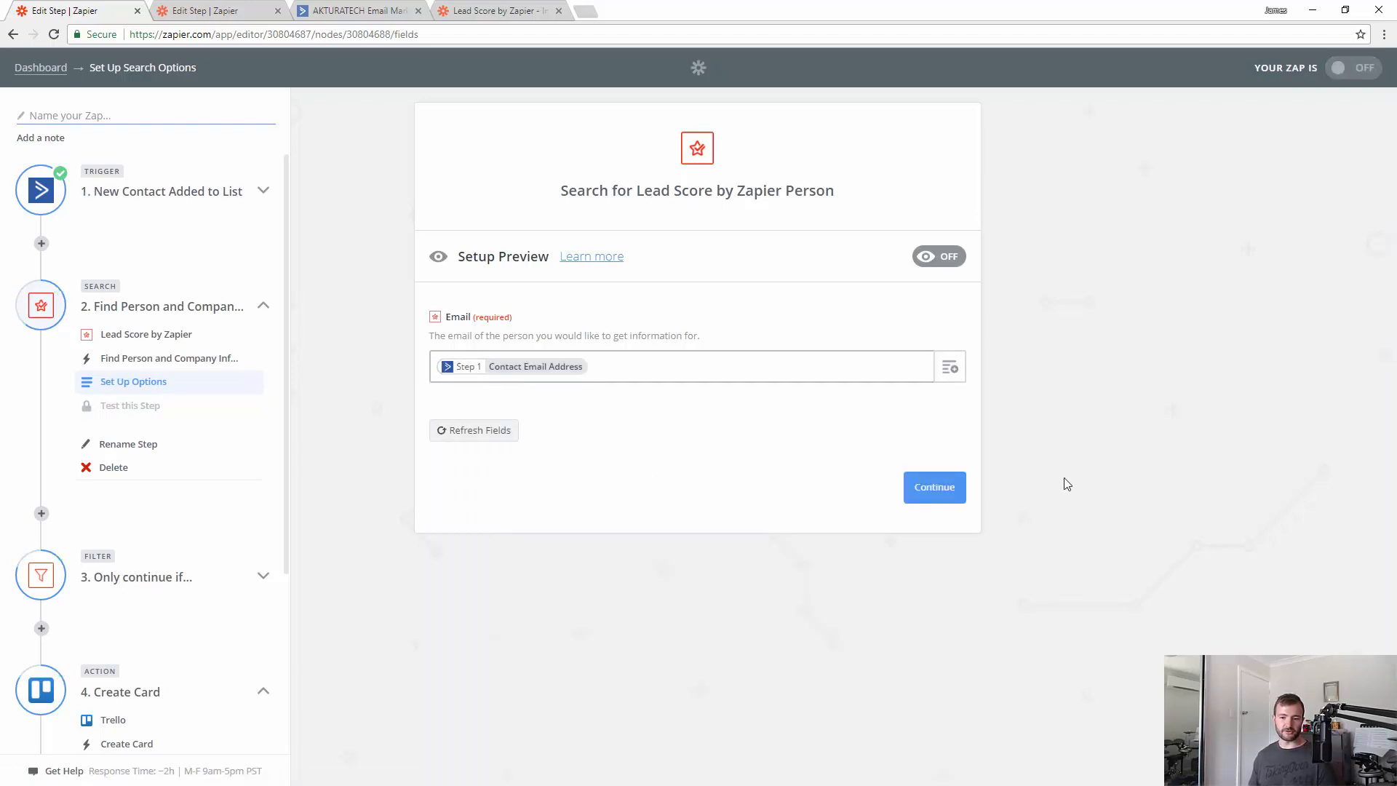
{"action": "left_click", "coordinate": [943, 489]}
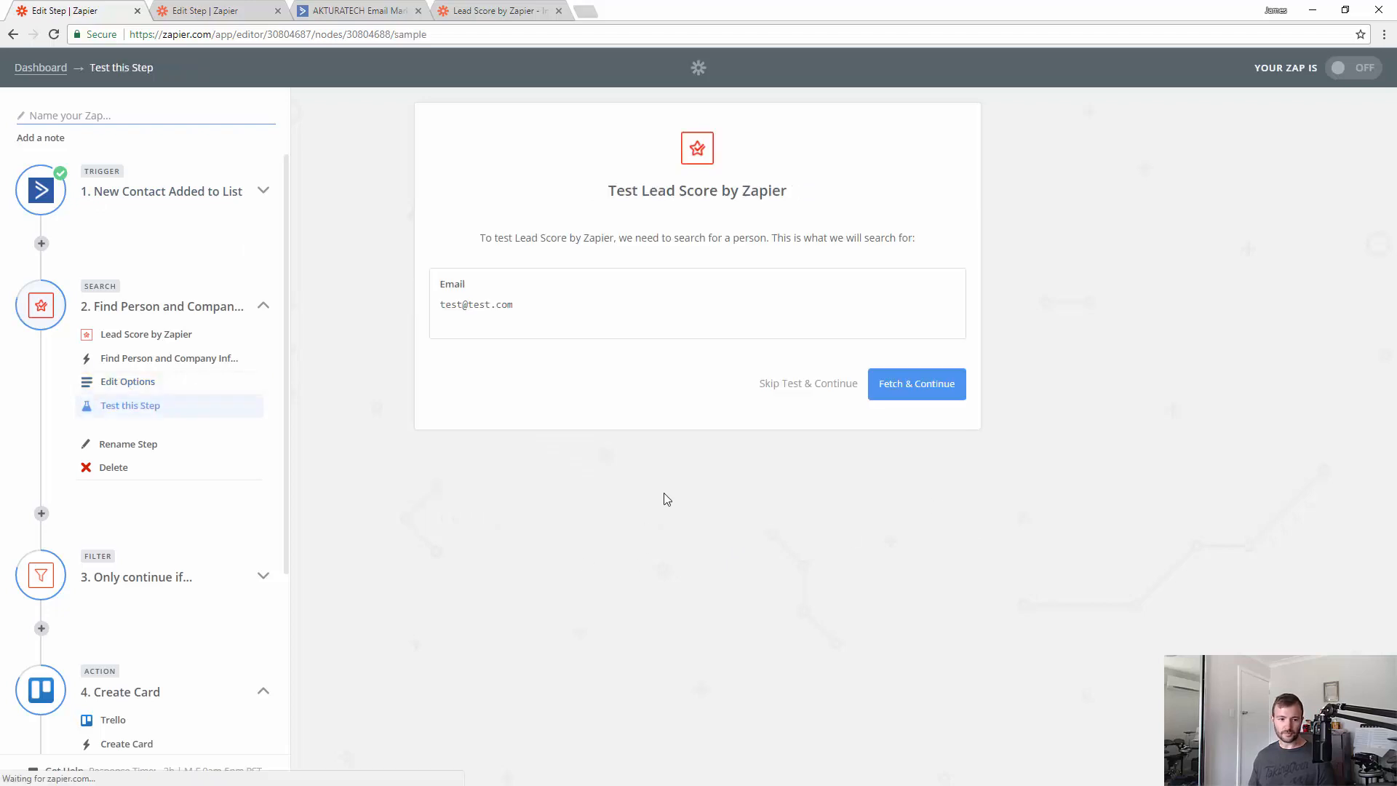
{"action": "left_click", "coordinate": [777, 393]}
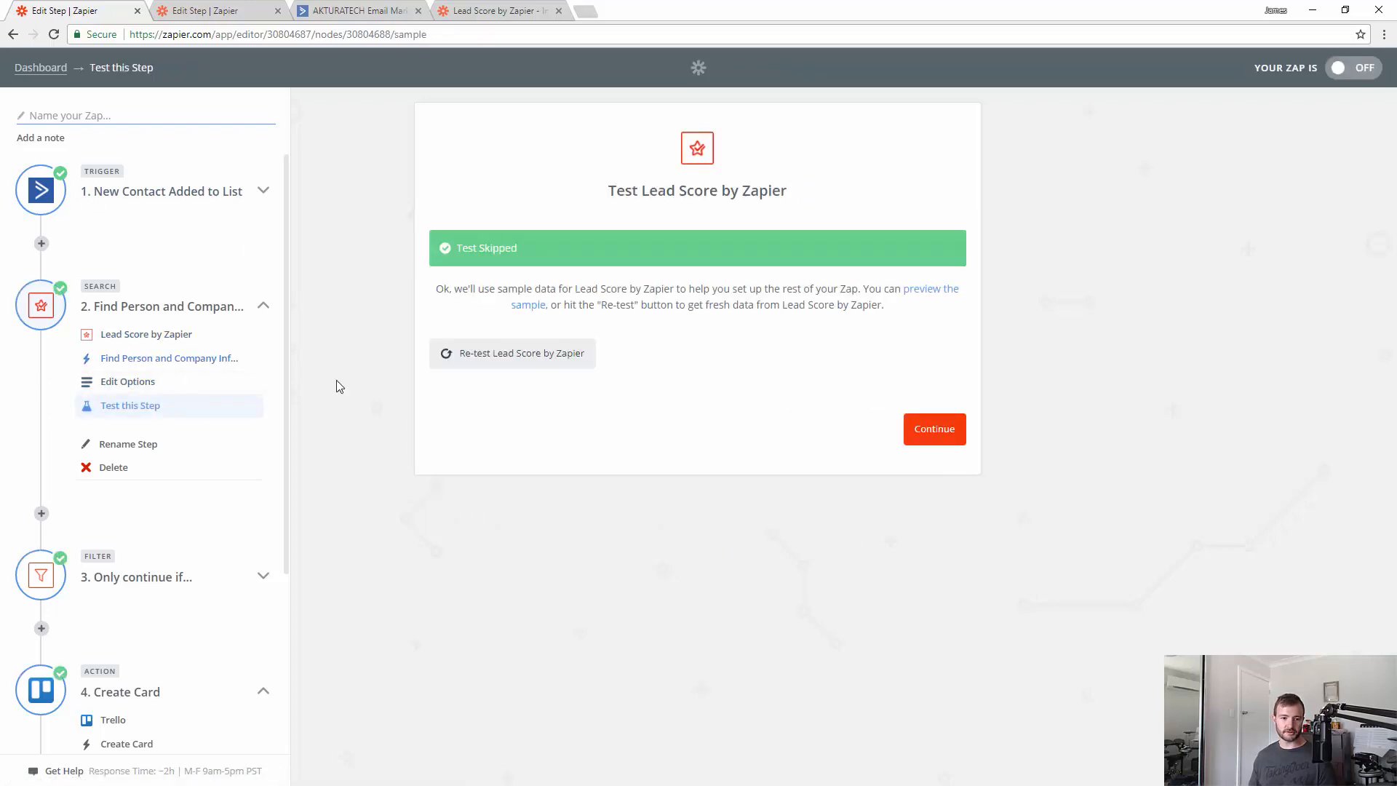
{"action": "scroll", "coordinate": [154, 667], "scroll_direction": "down", "scroll_amount": 3}
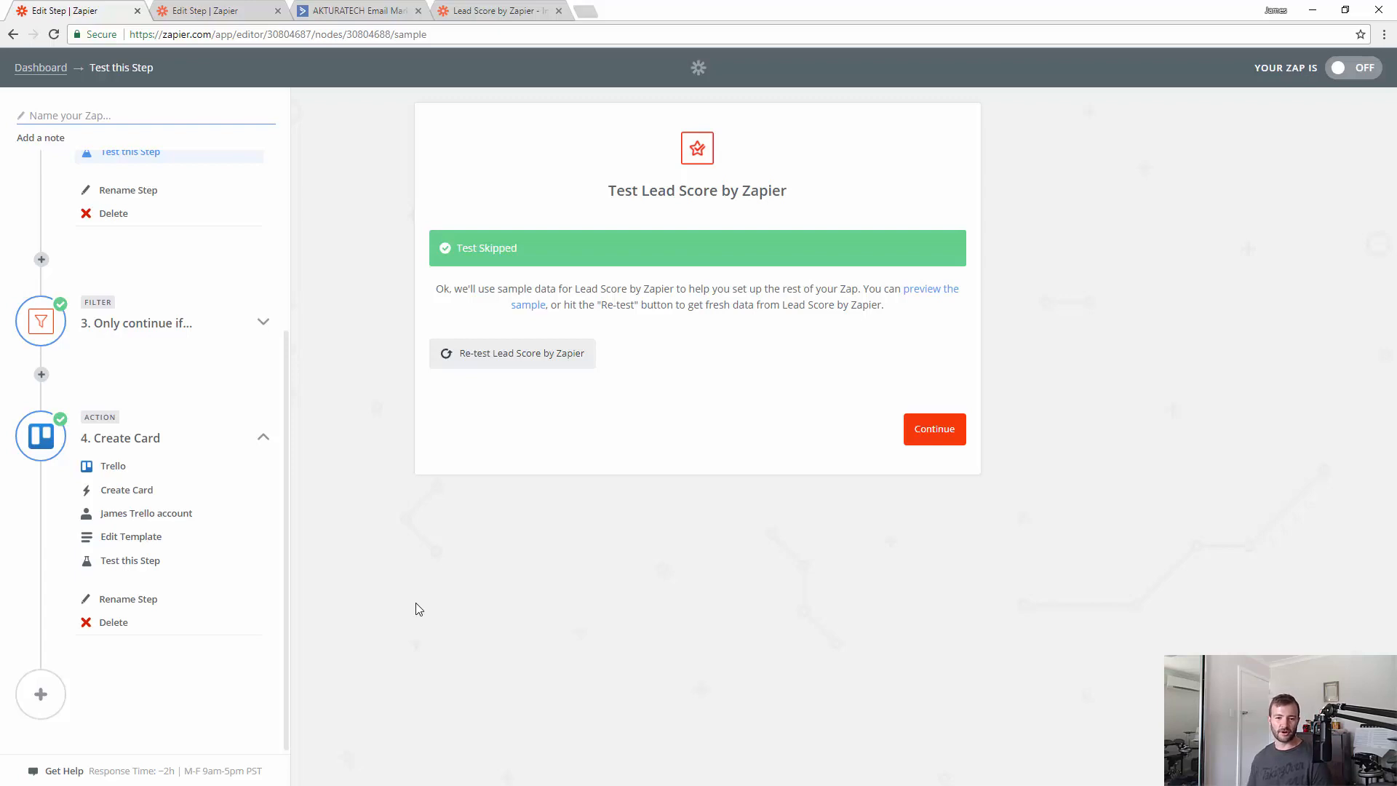
{"action": "scroll", "coordinate": [197, 452], "scroll_direction": "up", "scroll_amount": 3}
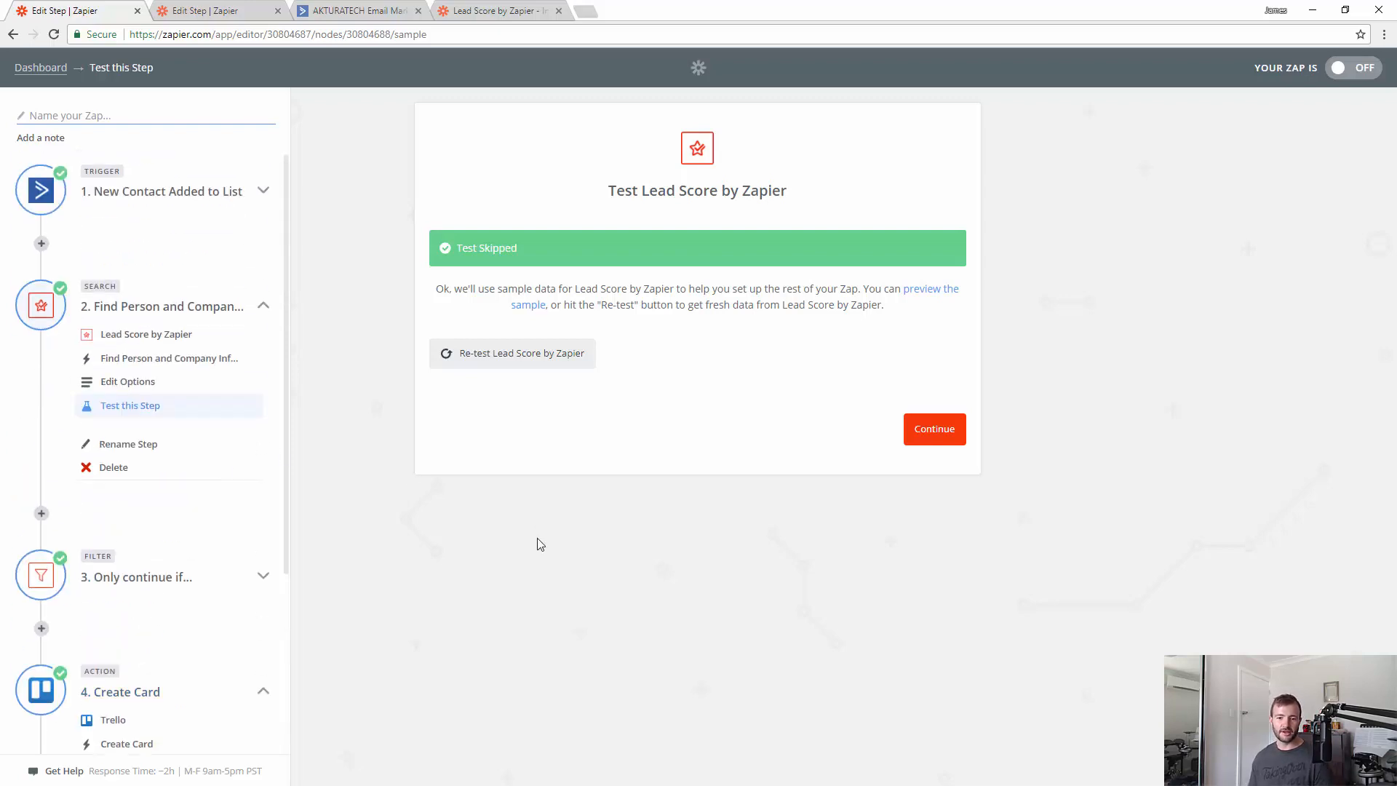